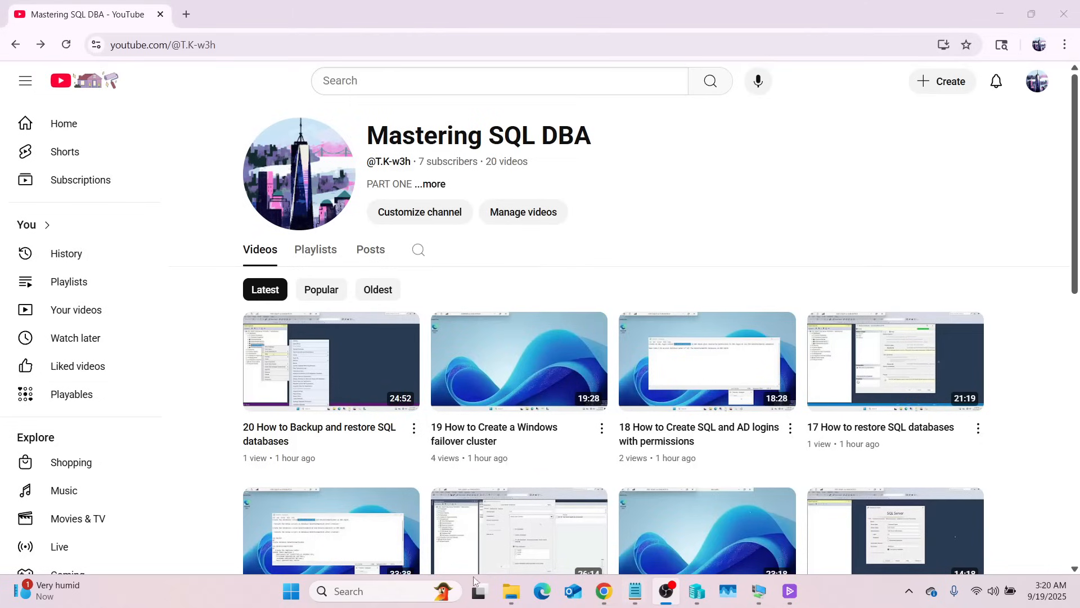
# Step: Switch to the How to Master SQL DBA.md notes in Notepad and highlight topic 25, How to Create SQL agent jobs
pyautogui.moveTo(635, 597)
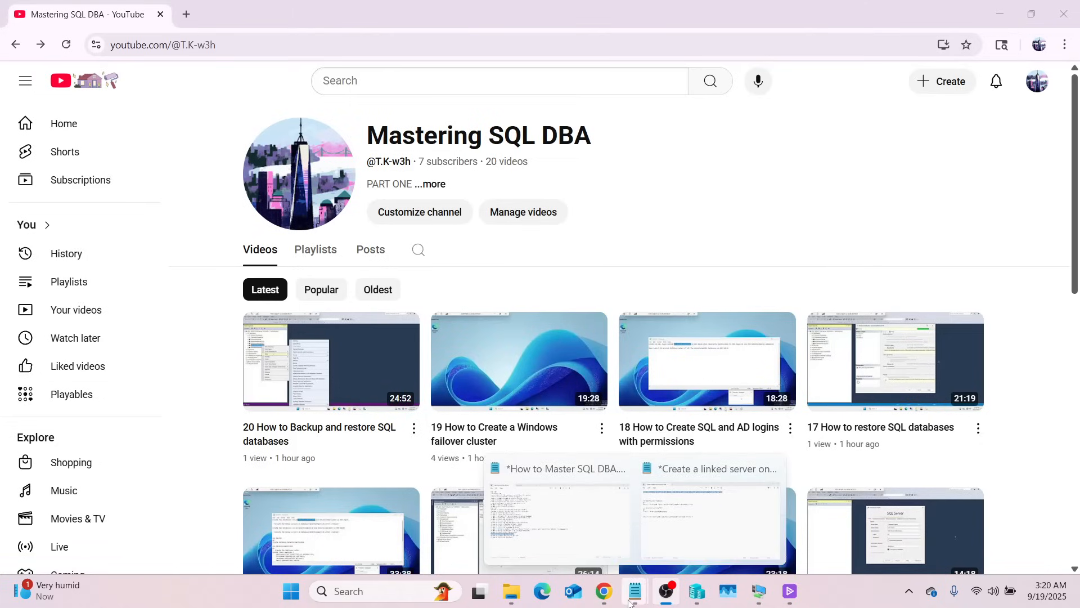
pyautogui.click(593, 540)
pyautogui.click(593, 540)
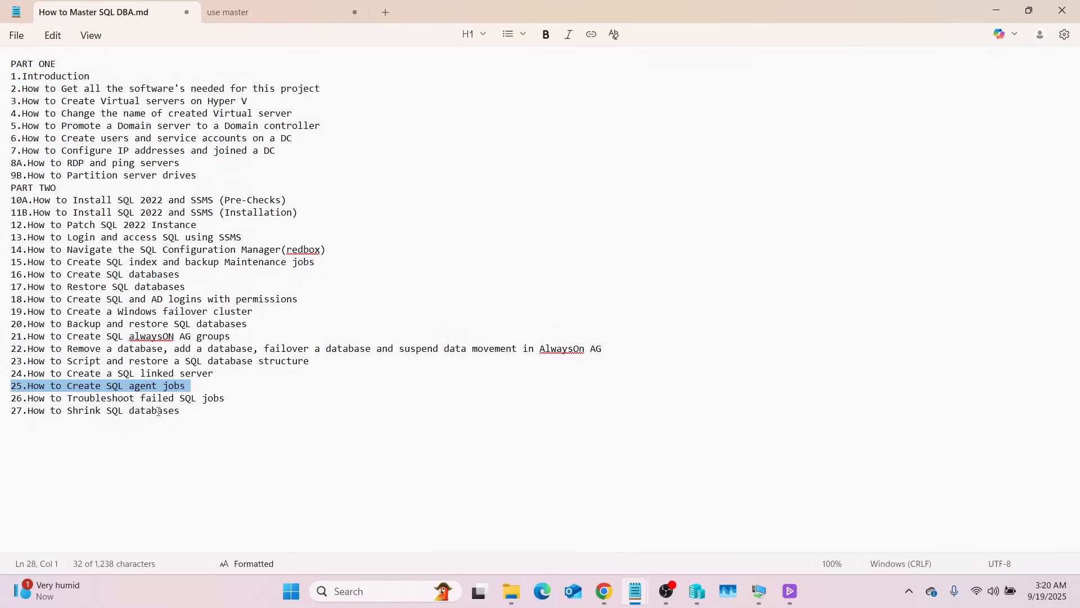
pyautogui.click(193, 389)
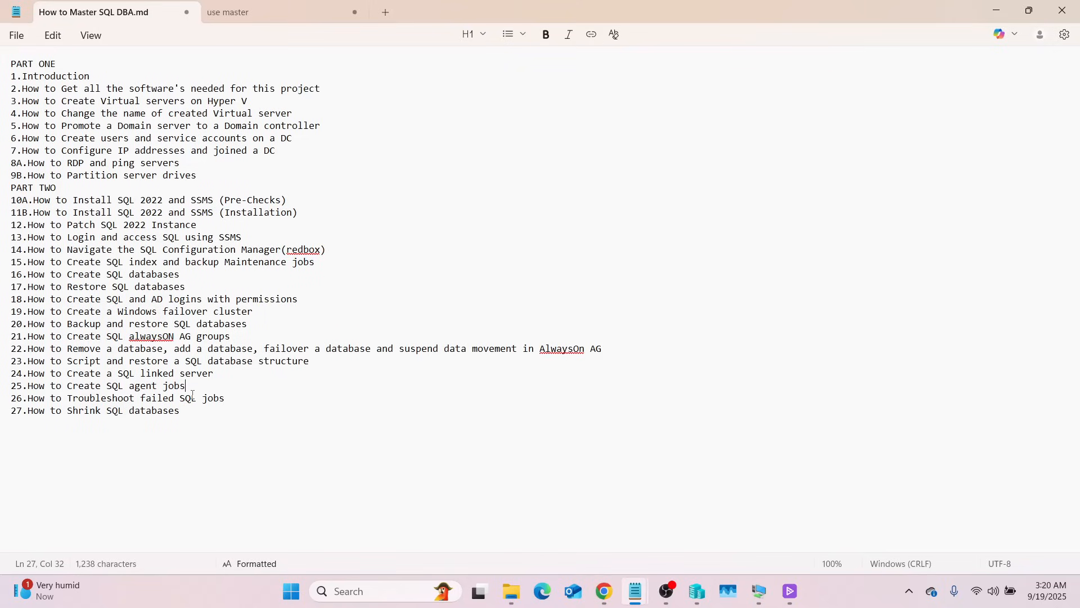
pyautogui.moveTo(193, 396); pyautogui.dragTo(142, 373)
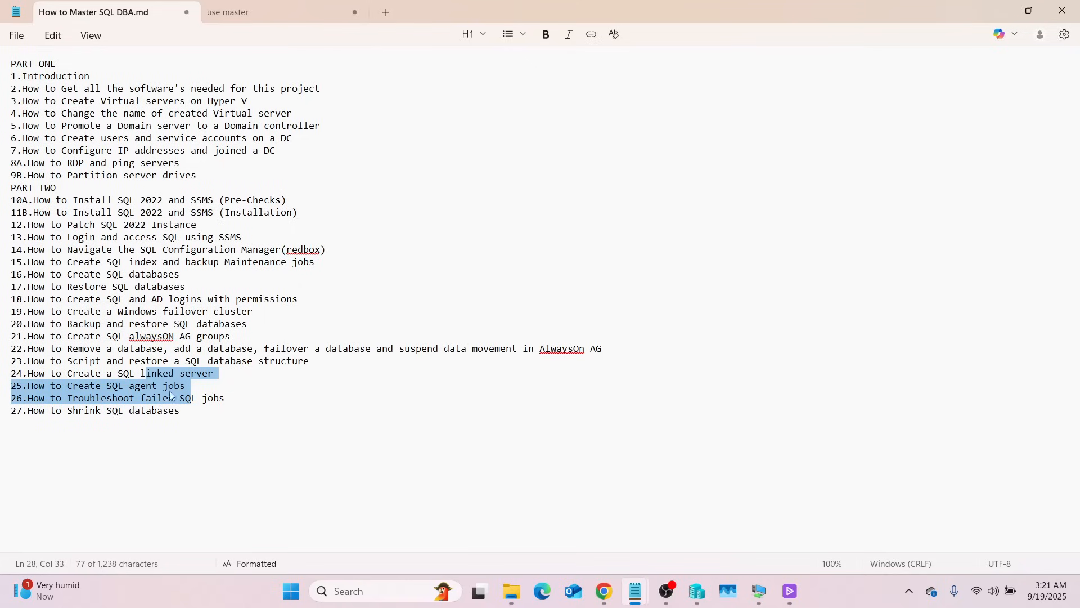
pyautogui.click(206, 389)
pyautogui.moveTo(206, 389); pyautogui.dragTo(1, 384)
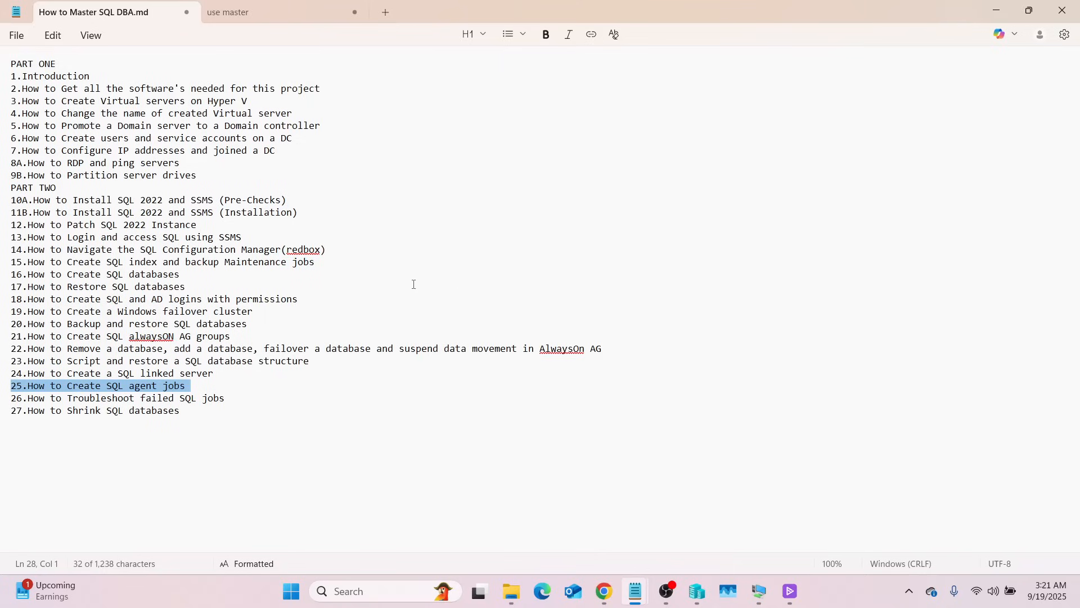
pyautogui.click(191, 386)
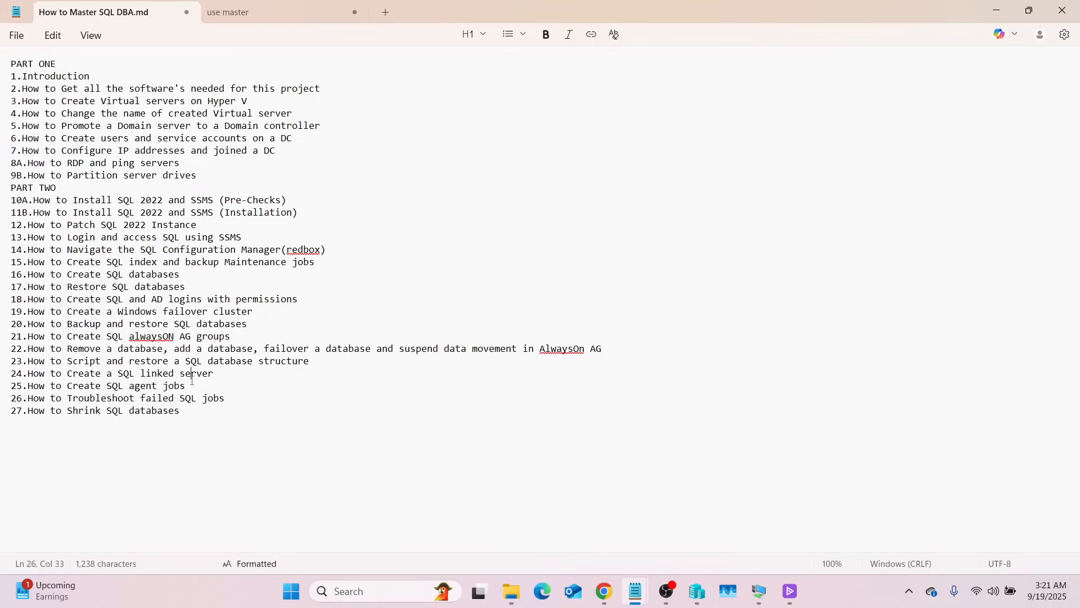
pyautogui.moveTo(187, 386); pyautogui.dragTo(5, 387)
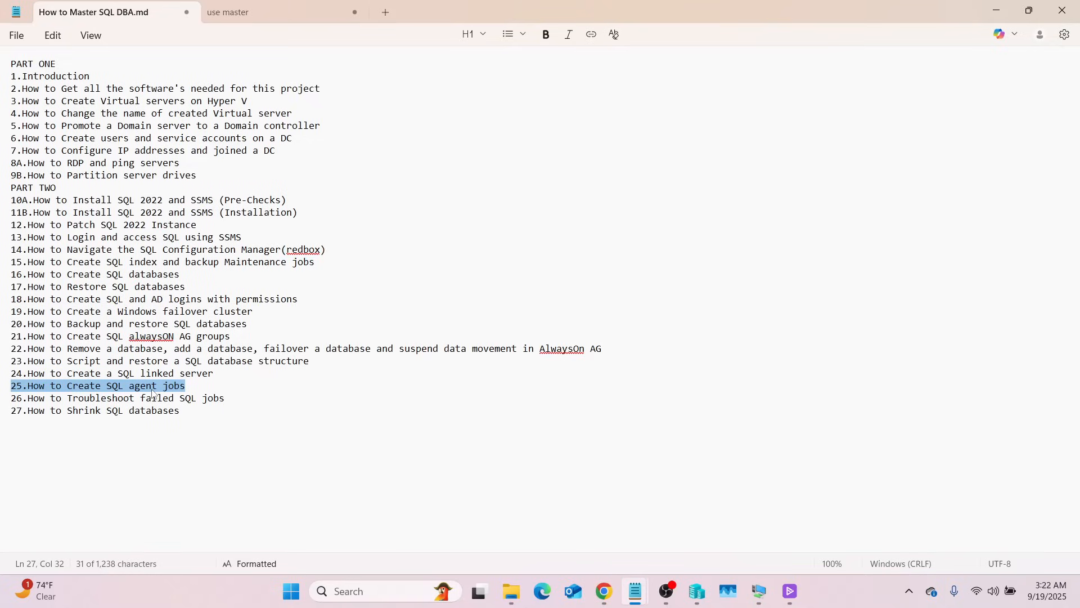
# Step: Examine the use master script, covering the section that creates and fills ProductsDB and the section that drops it
pyautogui.click(256, 12)
pyautogui.moveTo(350, 107); pyautogui.dragTo(356, 110)
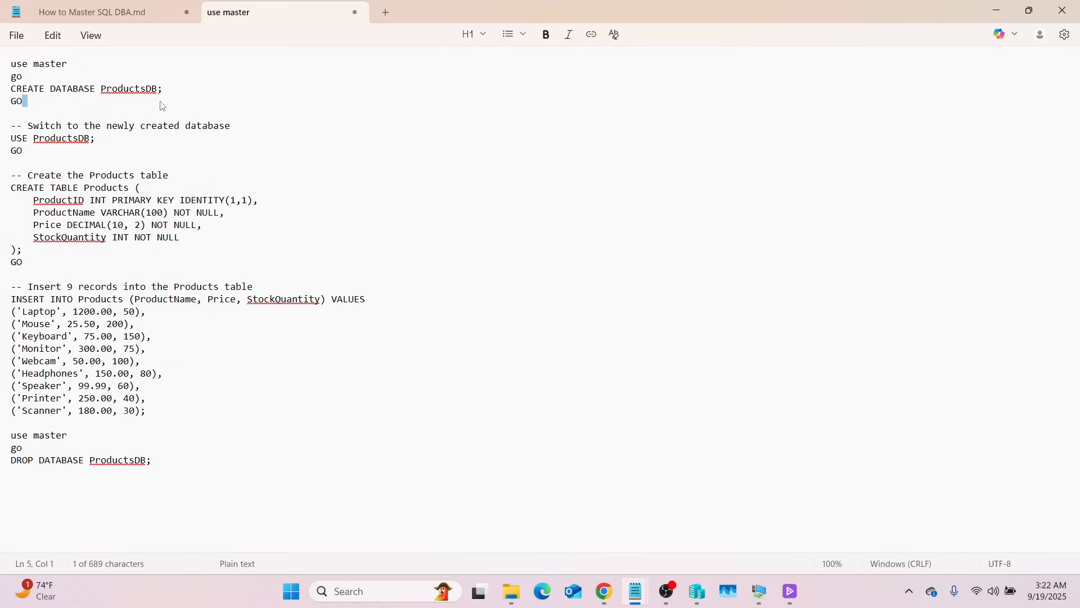
pyautogui.moveTo(163, 88); pyautogui.dragTo(100, 88)
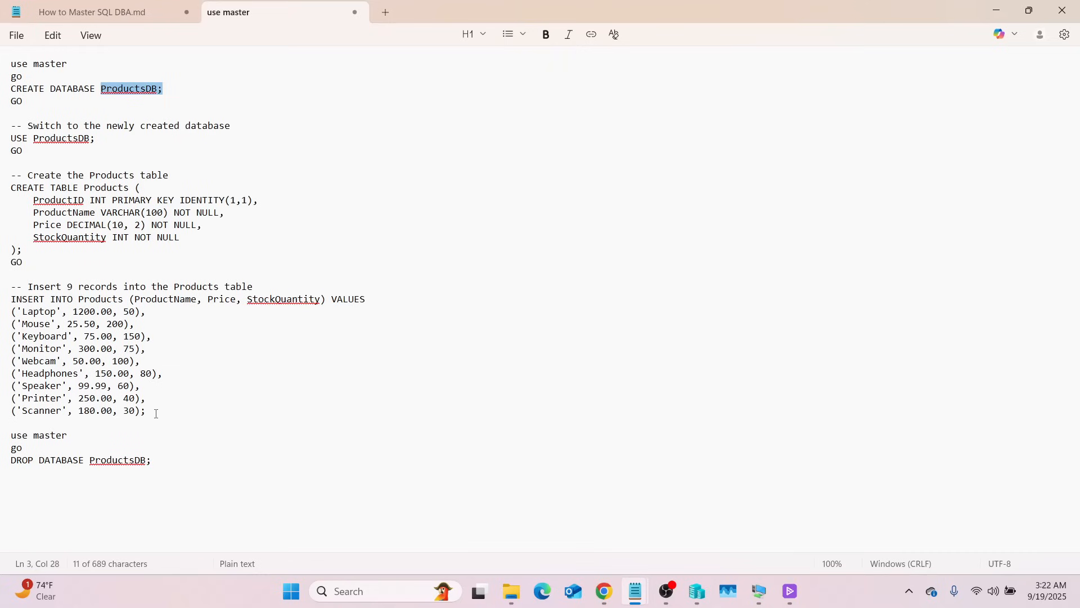
pyautogui.moveTo(141, 411); pyautogui.dragTo(21, 262)
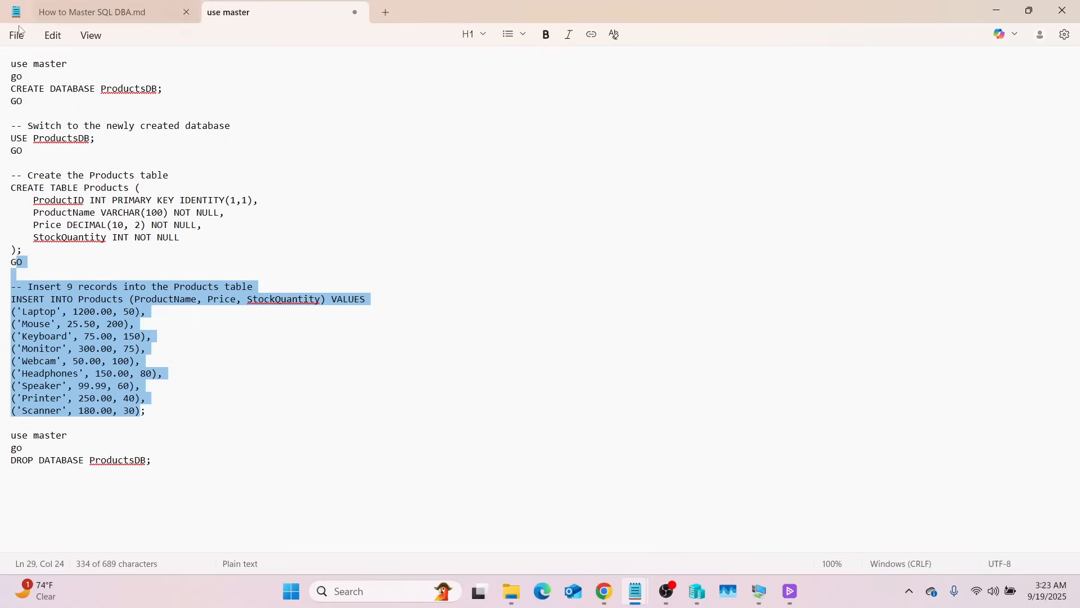
pyautogui.click(8, 63)
pyautogui.moveTo(7, 63); pyautogui.dragTo(150, 479)
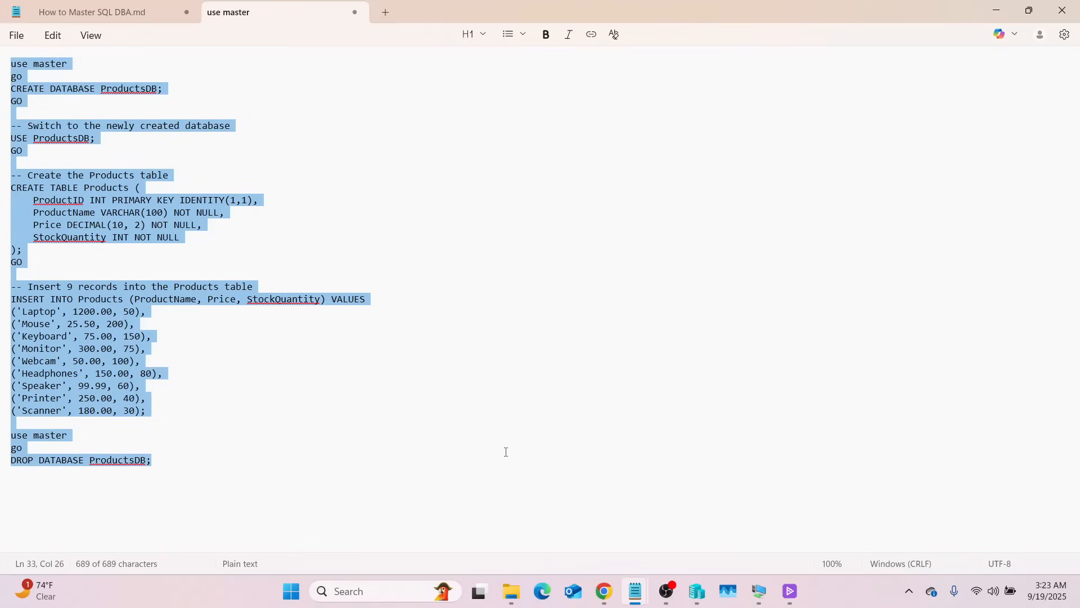
pyautogui.click(385, 244)
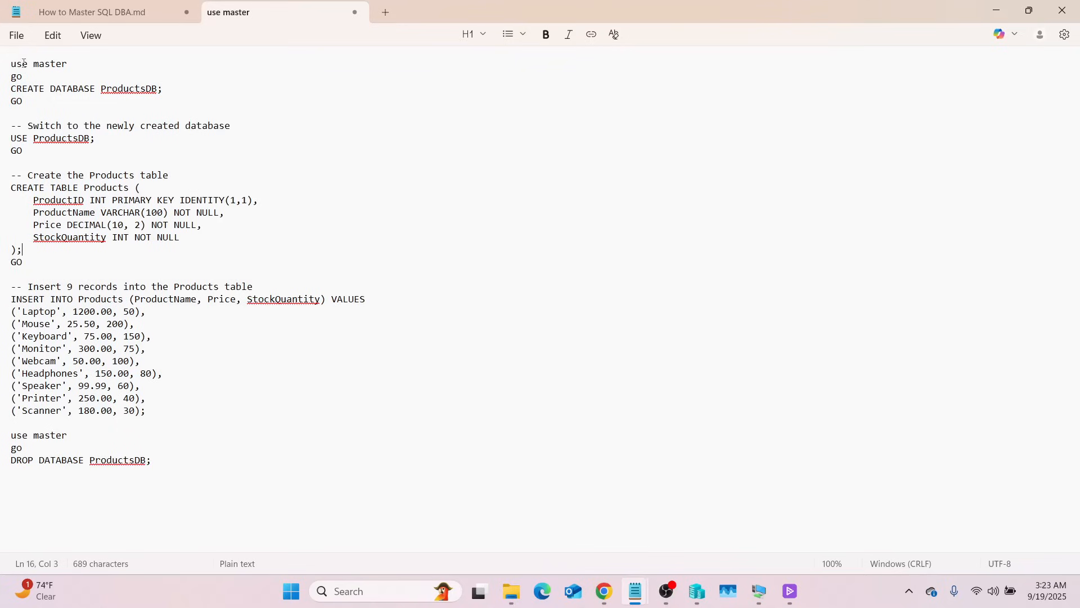
pyautogui.moveTo(11, 64); pyautogui.dragTo(201, 410)
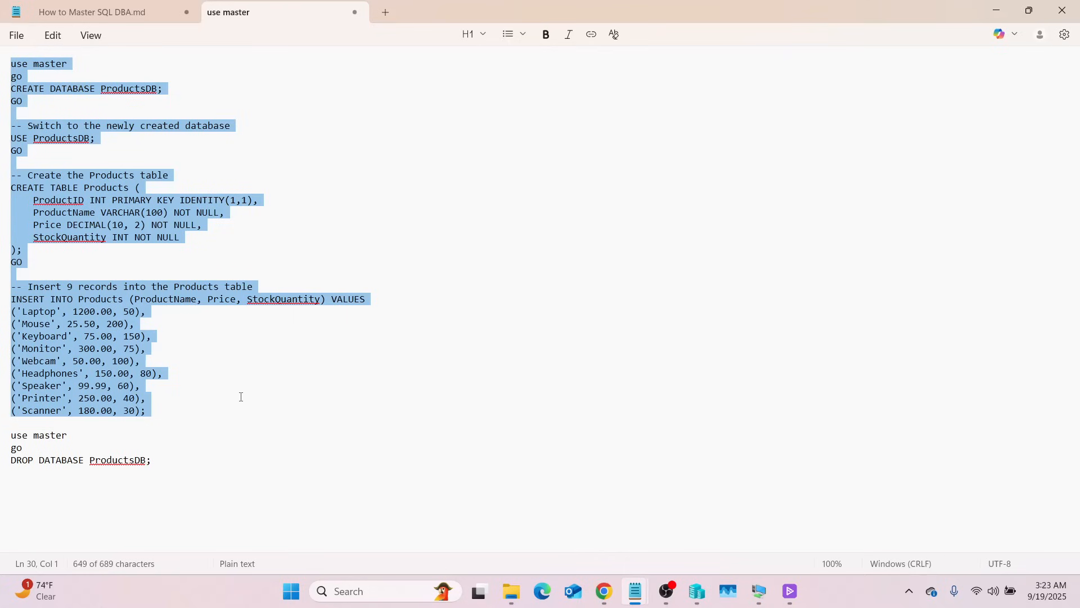
pyautogui.click(145, 460)
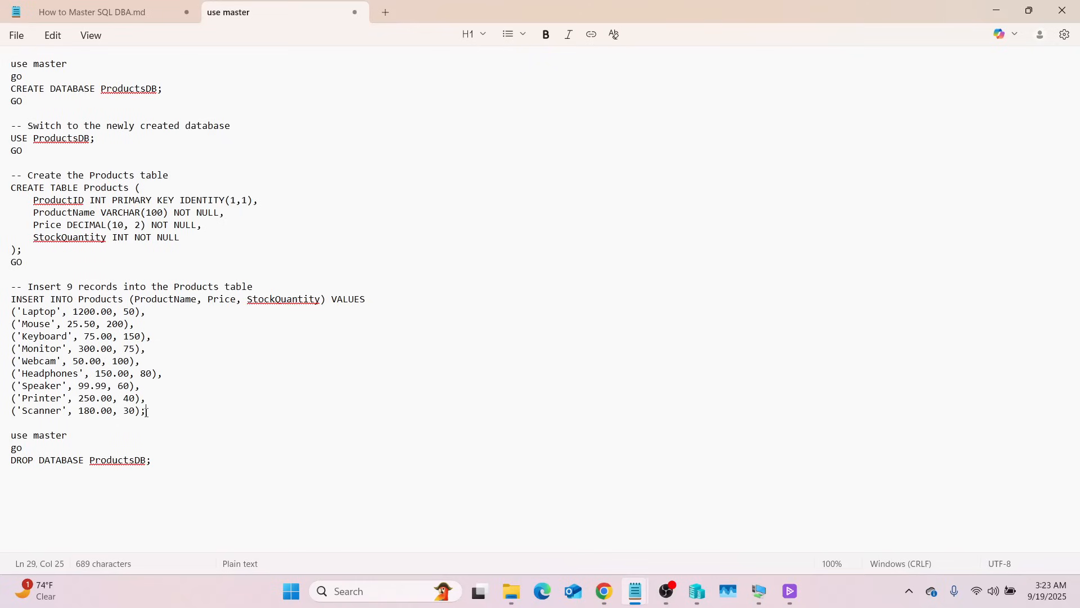
pyautogui.moveTo(146, 412); pyautogui.dragTo(19, 55)
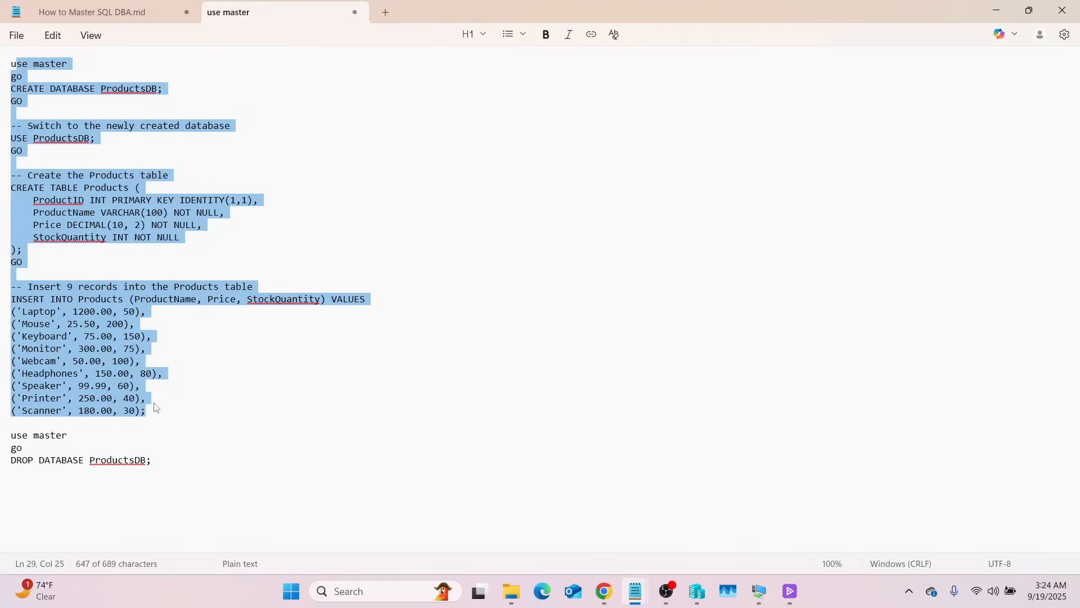
pyautogui.moveTo(155, 460); pyautogui.dragTo(11, 423)
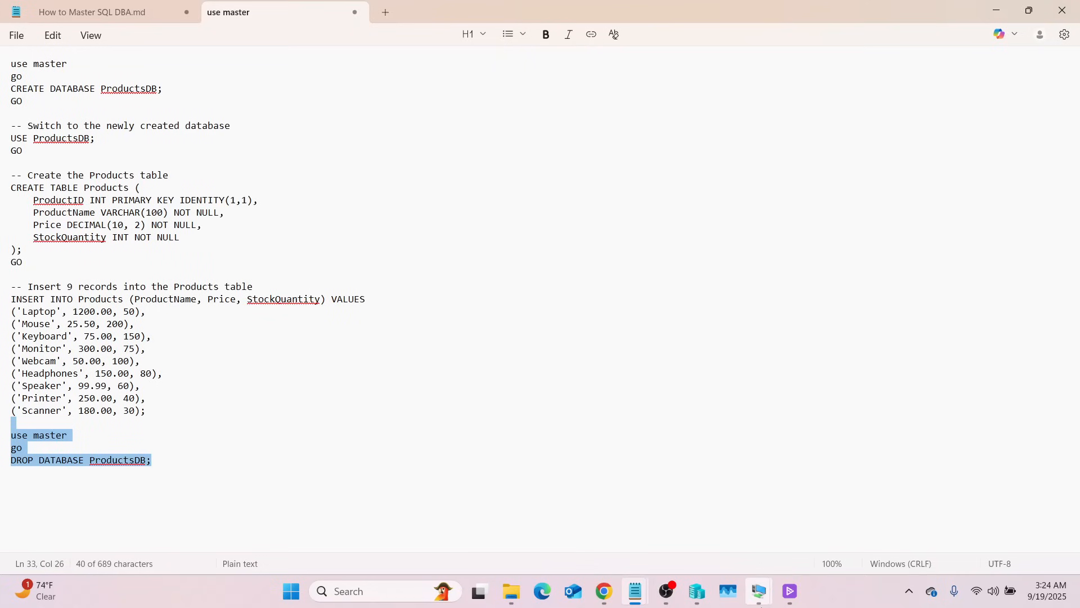
# Step: Switch to the HDC-SQL01 virtual machine and sign in with the account password
pyautogui.moveTo(757, 606)
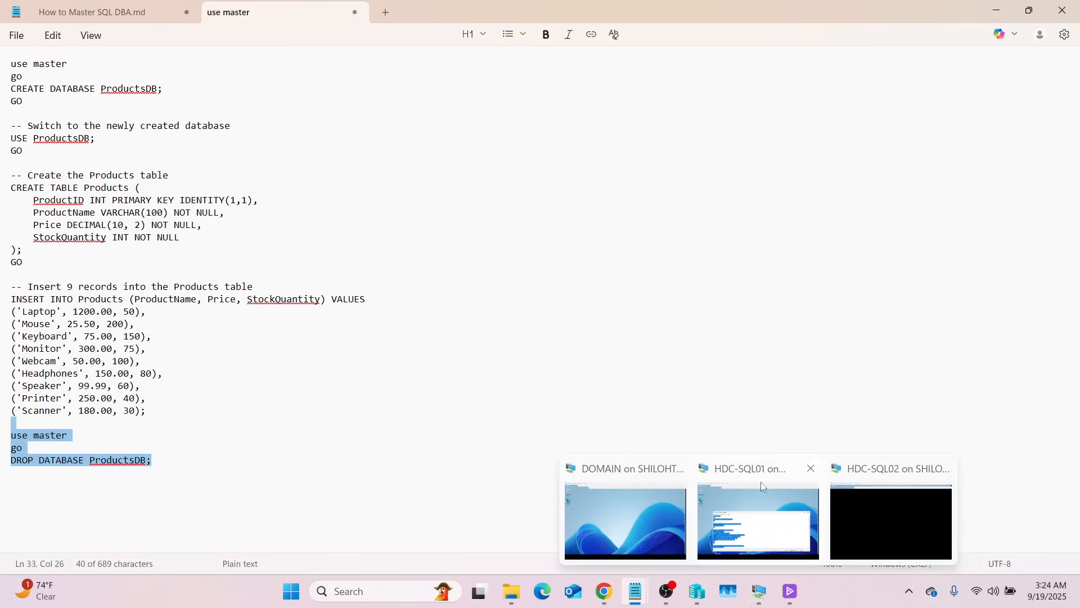
pyautogui.click(761, 493)
pyautogui.click(760, 494)
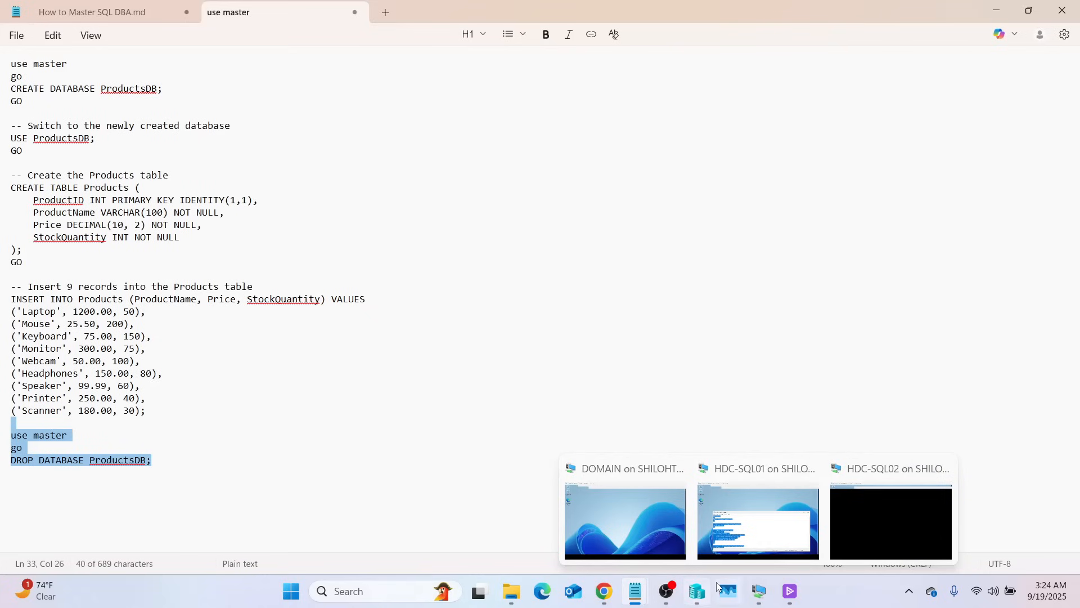
pyautogui.click(696, 595)
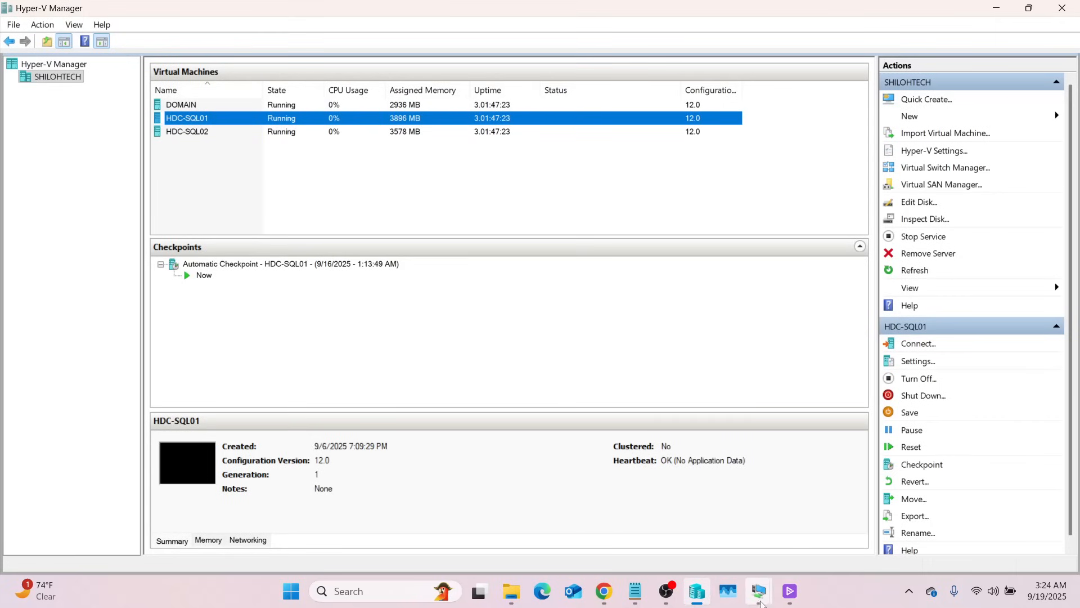
pyautogui.moveTo(760, 596)
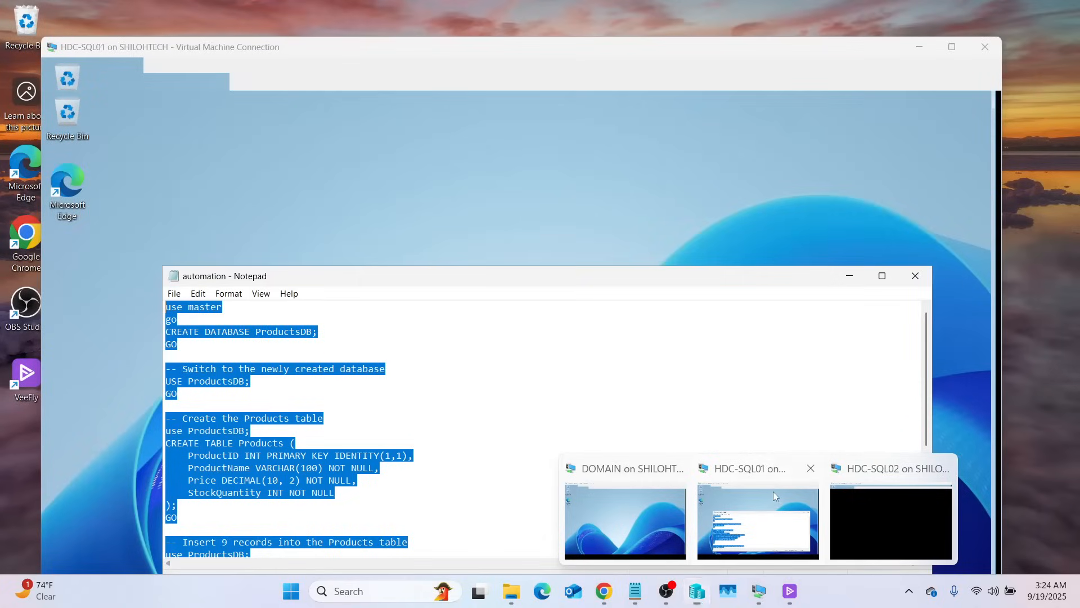
pyautogui.click(774, 520)
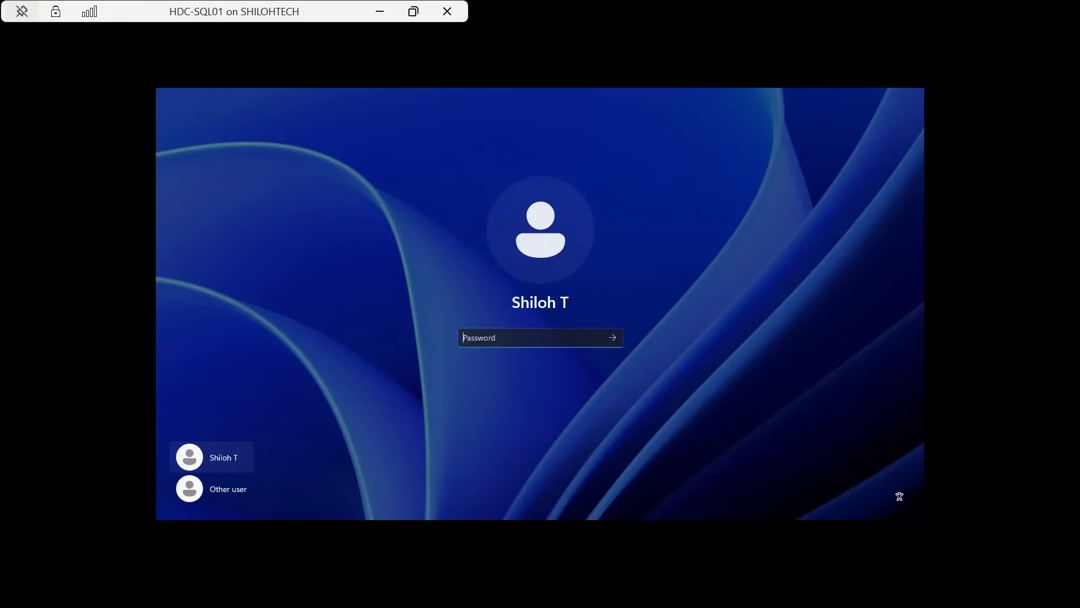
pyautogui.press('capslock')
pyautogui.write('P')
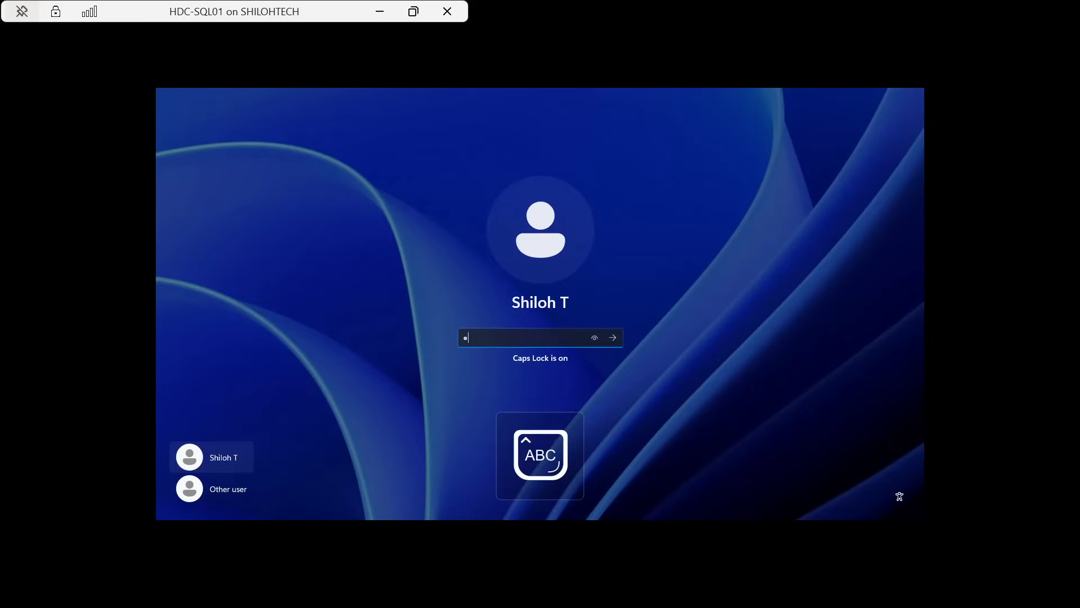
pyautogui.press('capslock')
pyautogui.write('•••••••••')
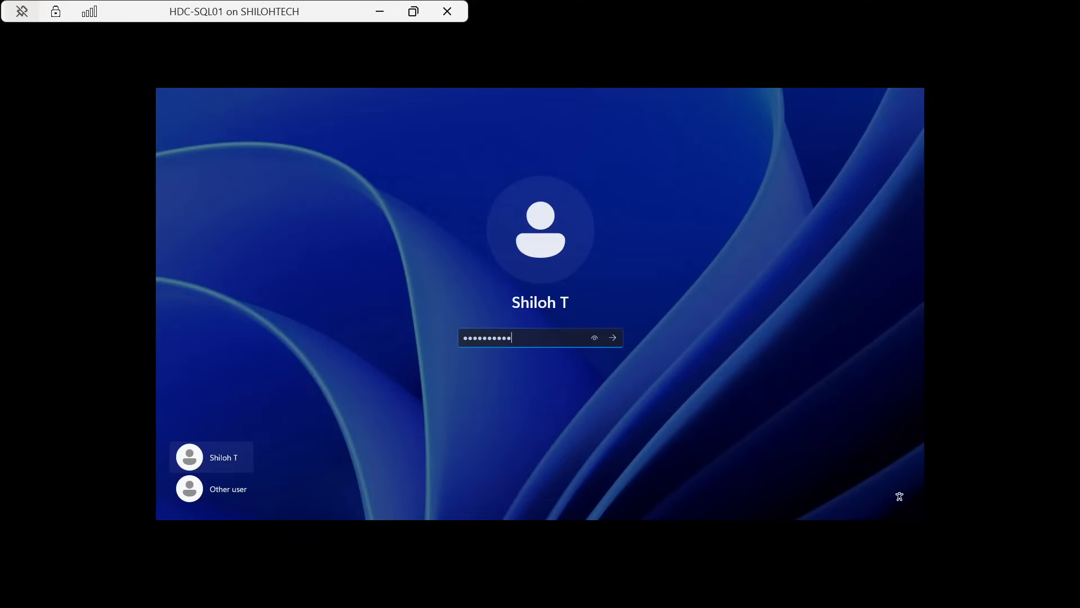
pyautogui.press('Return')
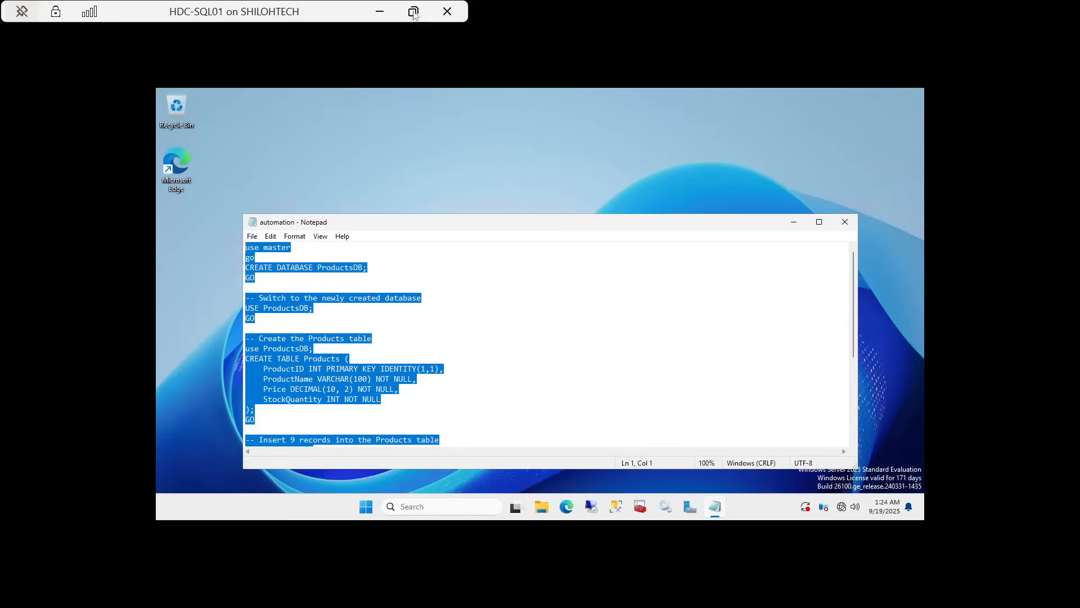
# Step: Review the automation script in the virtual machine's Notepad by highlighting all of it, and return the virtual machine to full screen
pyautogui.click(413, 11)
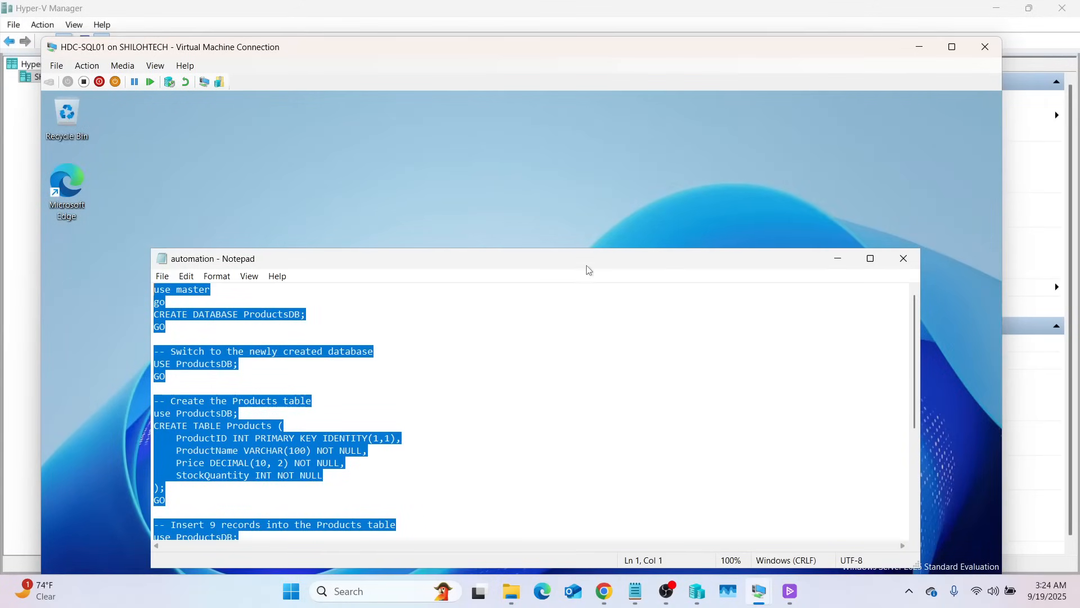
pyautogui.moveTo(586, 262); pyautogui.dragTo(586, 175)
pyautogui.click(323, 388)
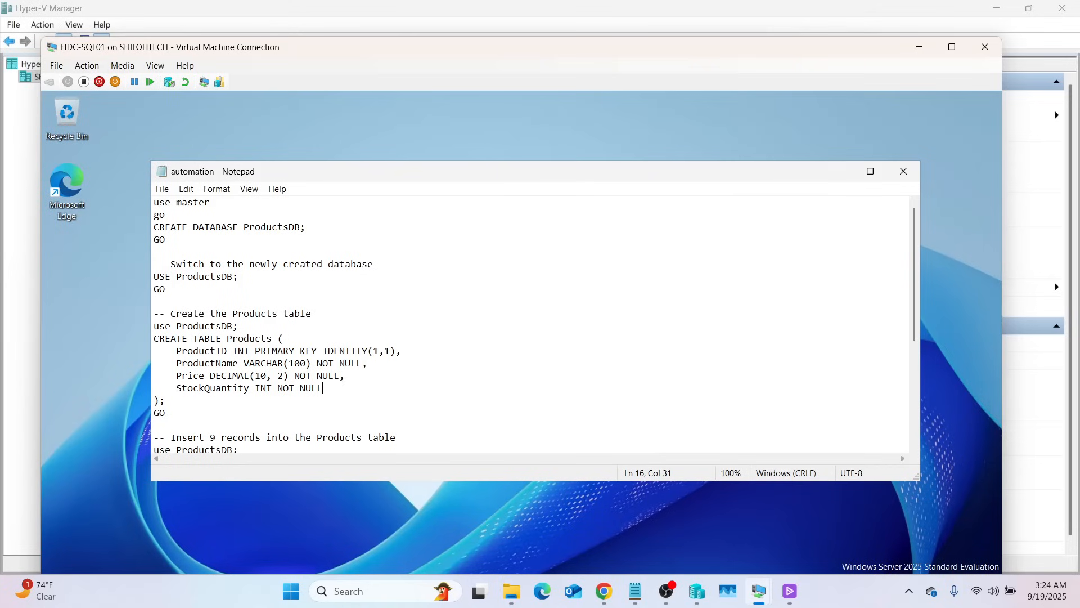
pyautogui.moveTo(160, 202); pyautogui.dragTo(227, 227)
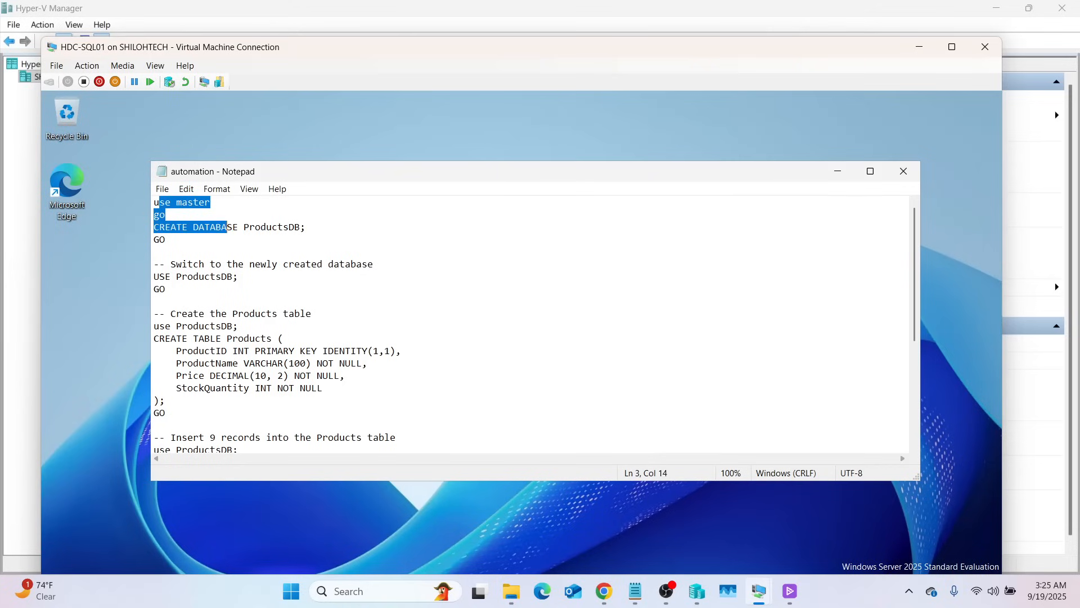
pyautogui.moveTo(154, 202); pyautogui.dragTo(295, 447)
pyautogui.scroll(5, 408, 337)
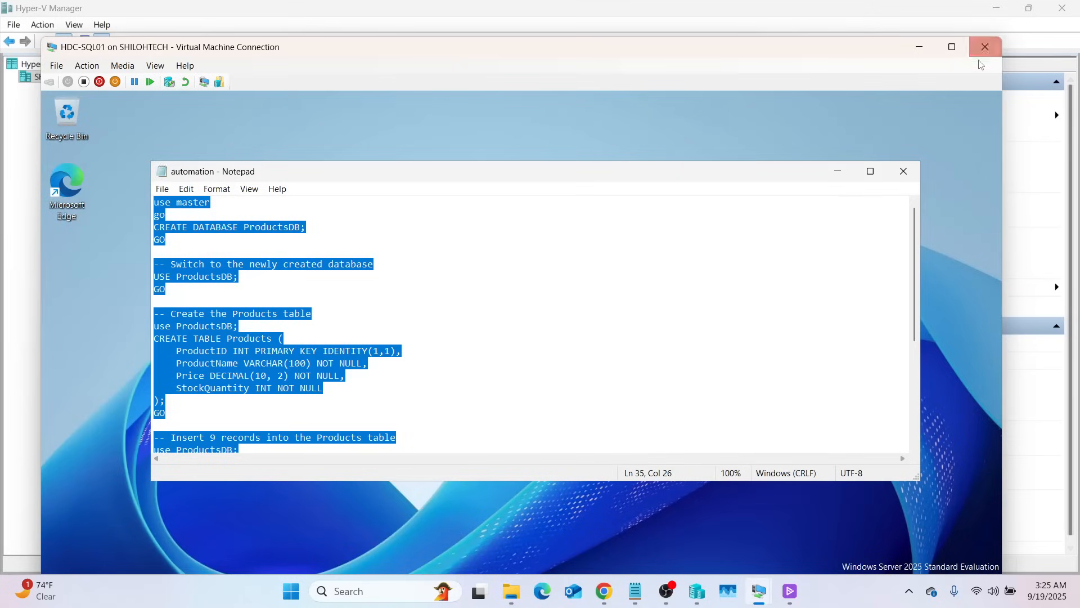
pyautogui.click(956, 54)
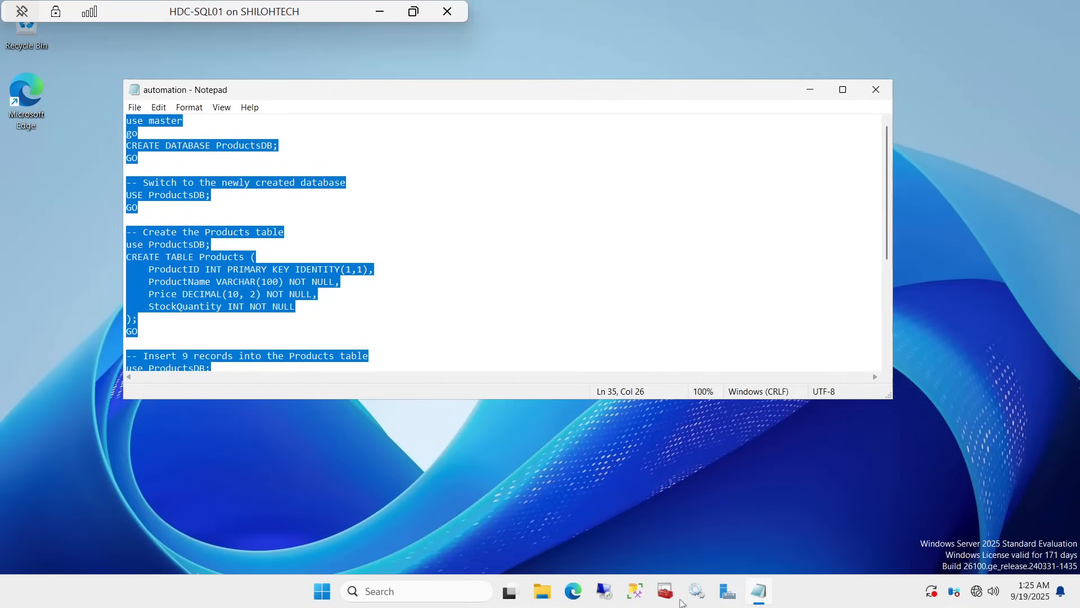
# Step: Open SQL Server Management Studio, connect to HDC-SQL01 with Windows Authentication, and expand the SQL Server Agent jobs
pyautogui.click(636, 598)
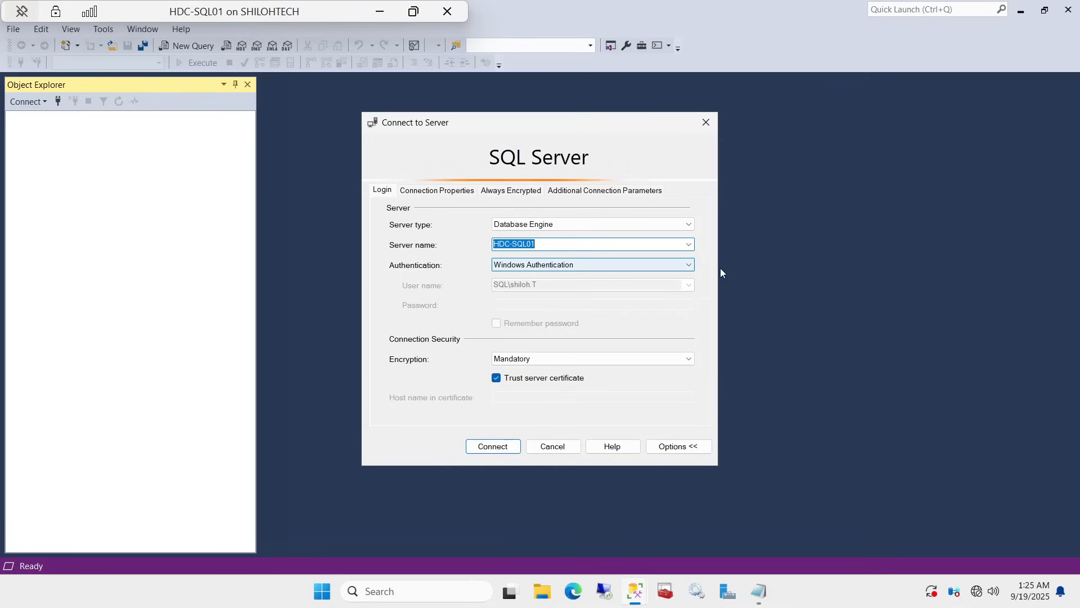
pyautogui.click(487, 444)
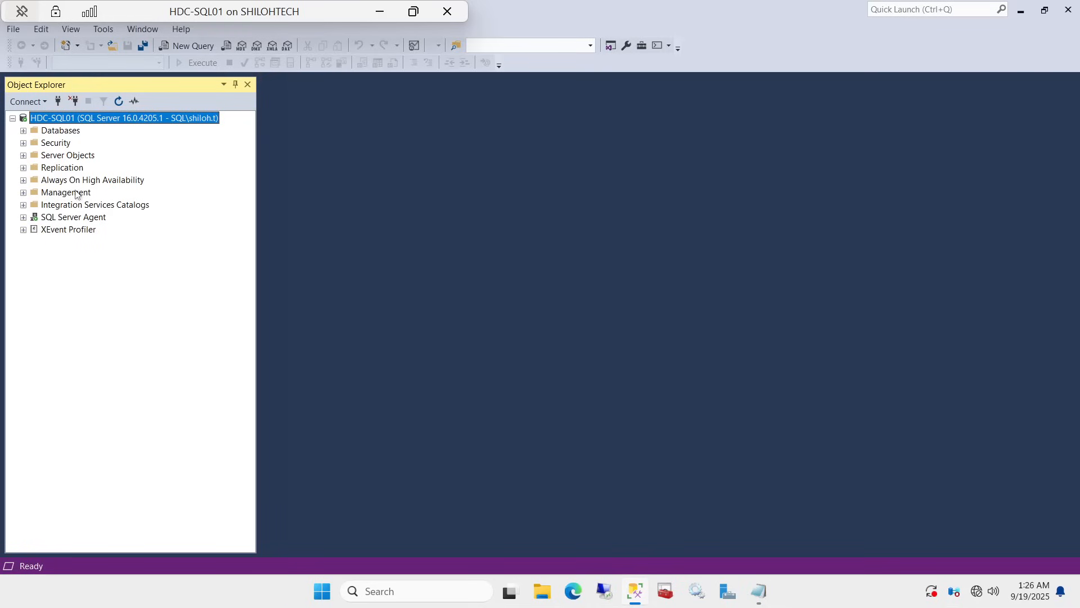
pyautogui.click(23, 217)
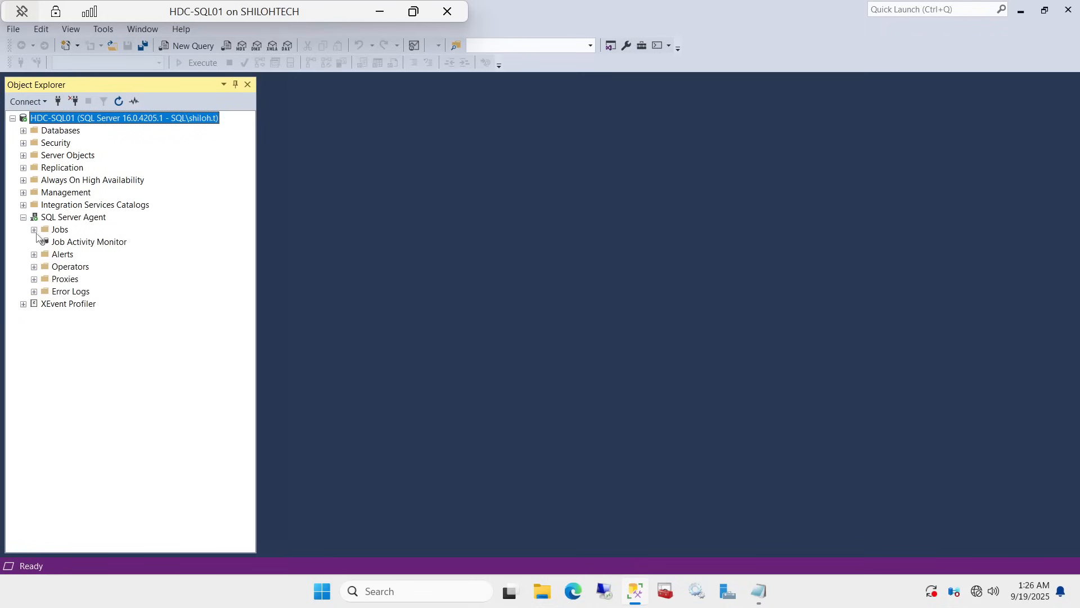
pyautogui.click(34, 229)
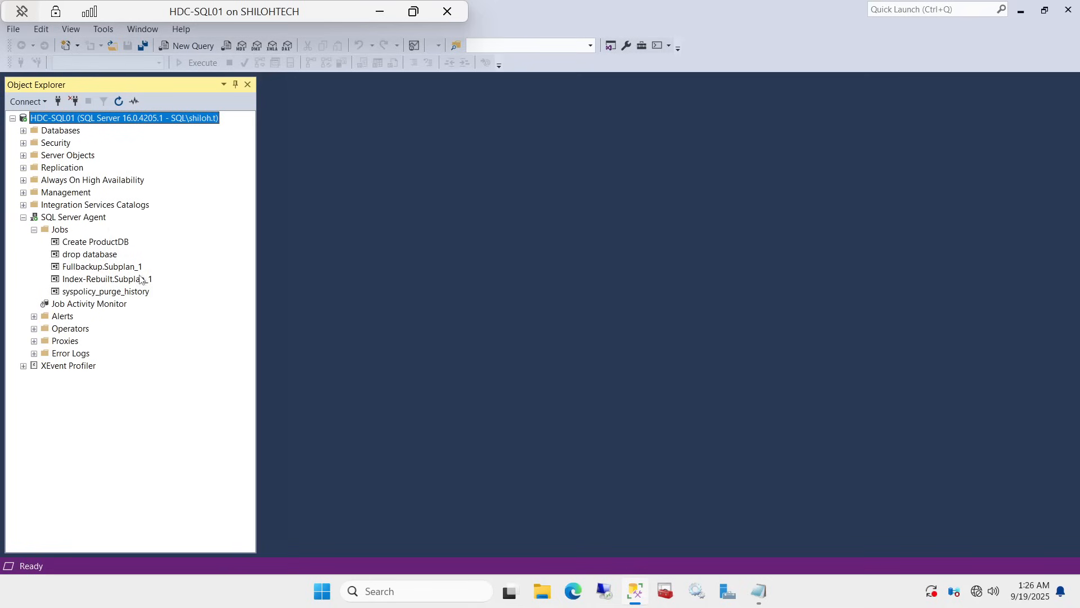
# Step: Delete the existing Create ProductDB and drop database jobs from SQL Server Agent
pyautogui.rightClick(99, 245)
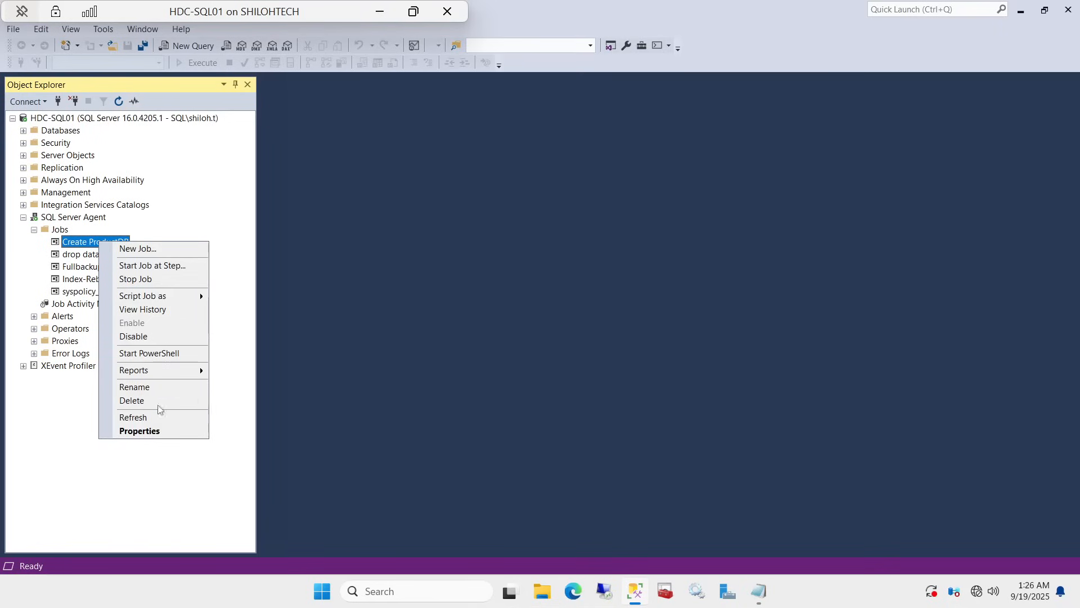
pyautogui.click(144, 399)
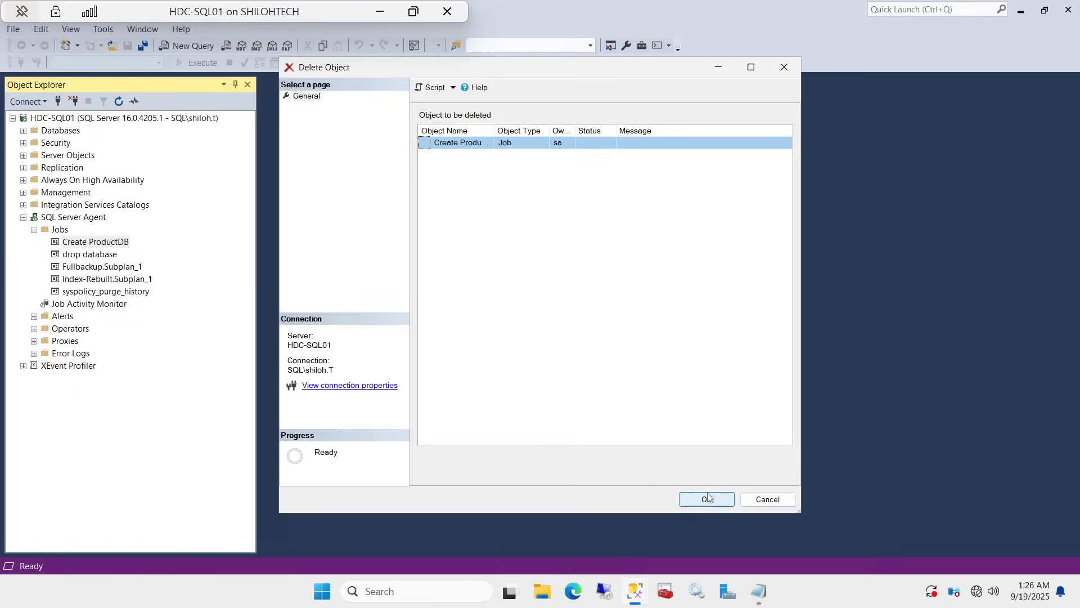
pyautogui.click(706, 499)
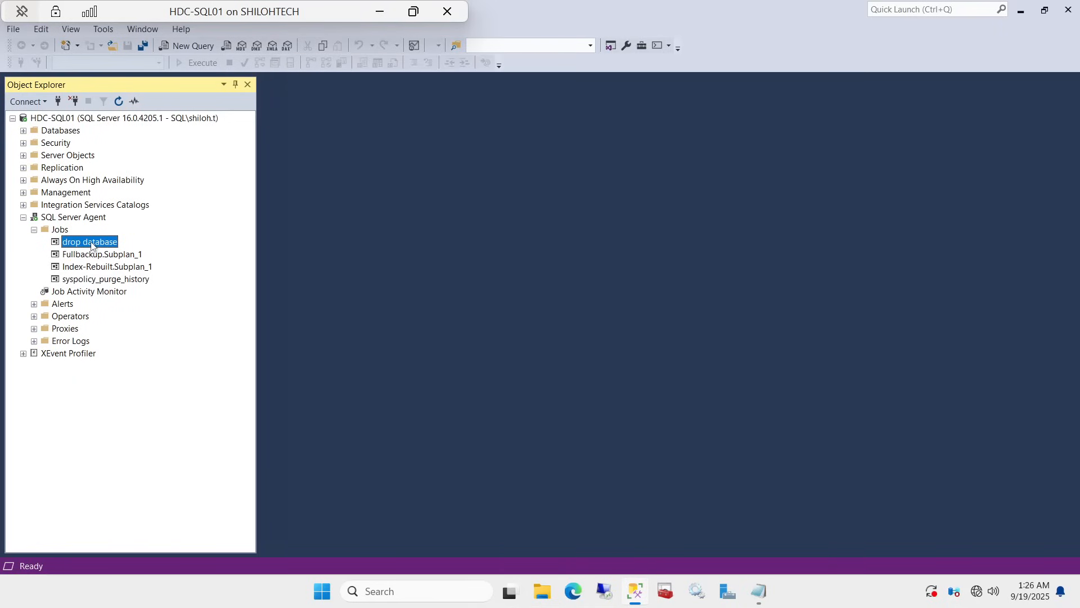
pyautogui.rightClick(92, 246)
pyautogui.click(133, 404)
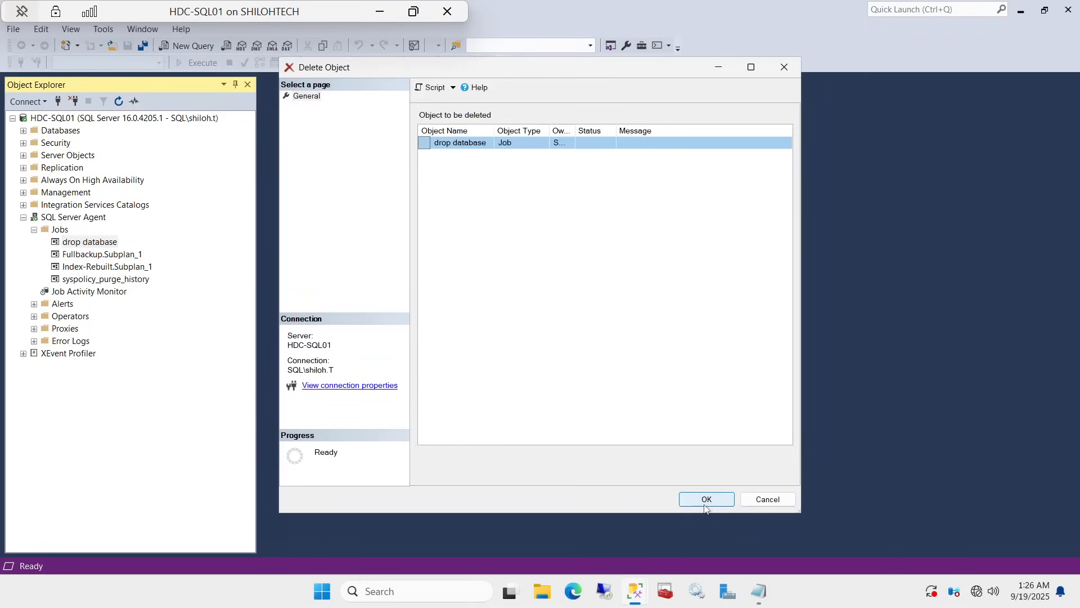
pyautogui.click(706, 500)
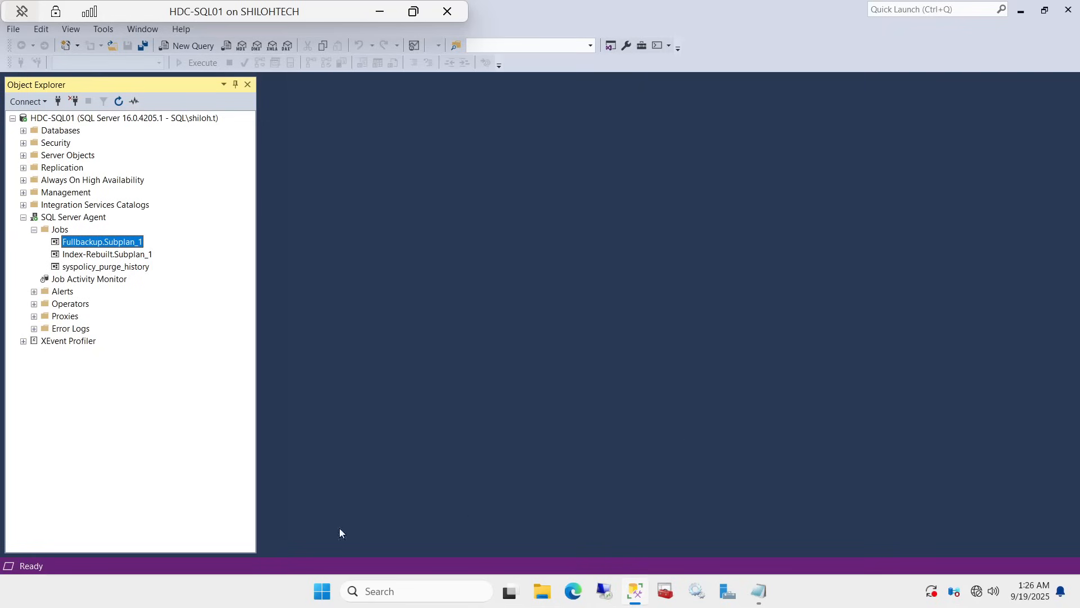
# Step: Collapse and re-expand SQL Server Agent, and start a new job in its Jobs folder
pyautogui.click(23, 217)
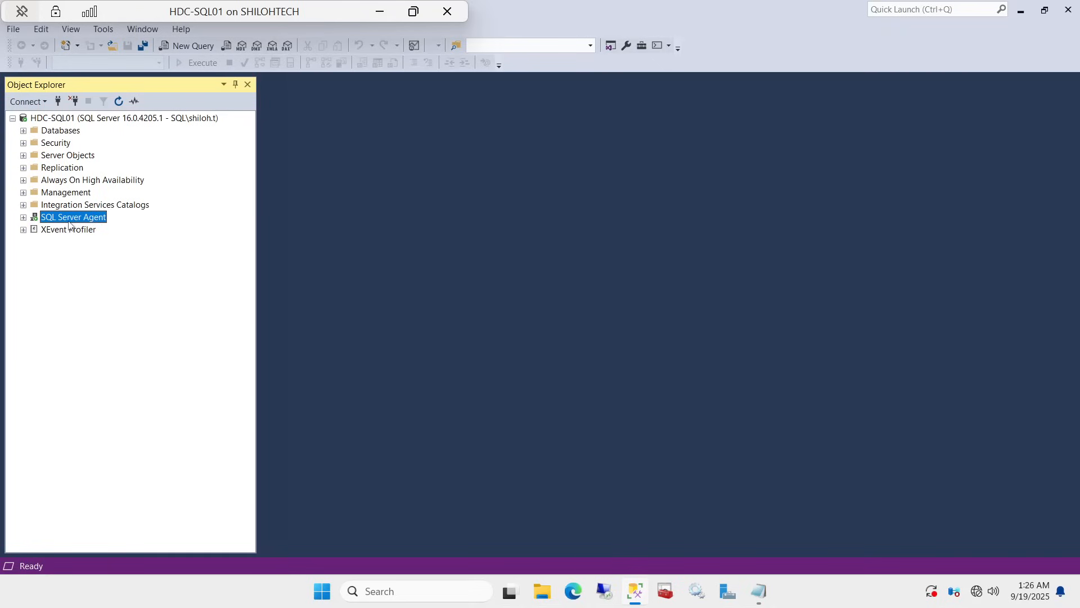
pyautogui.click(23, 218)
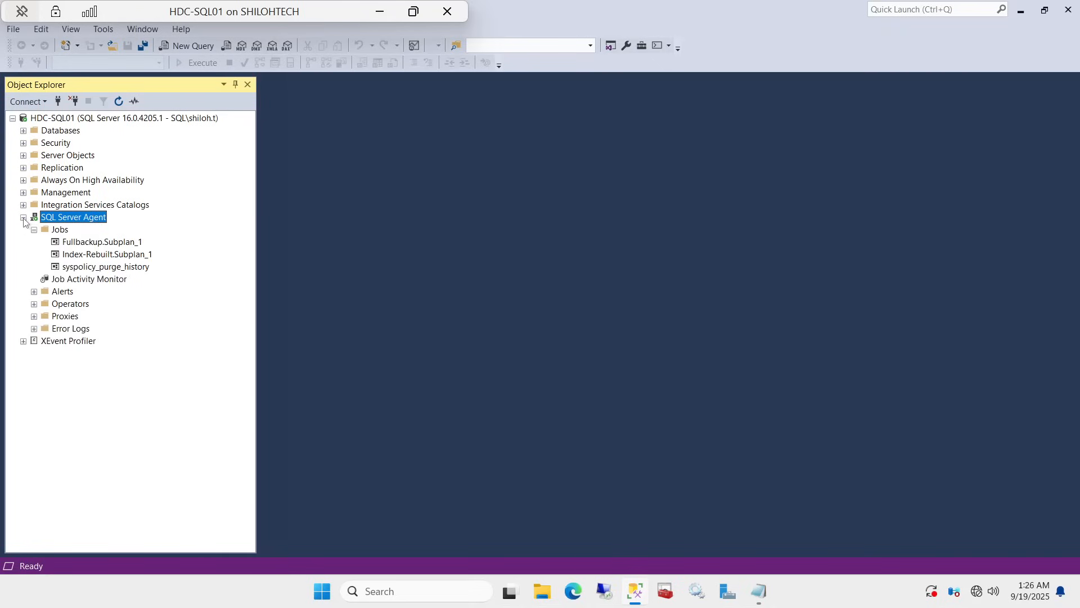
pyautogui.rightClick(59, 231)
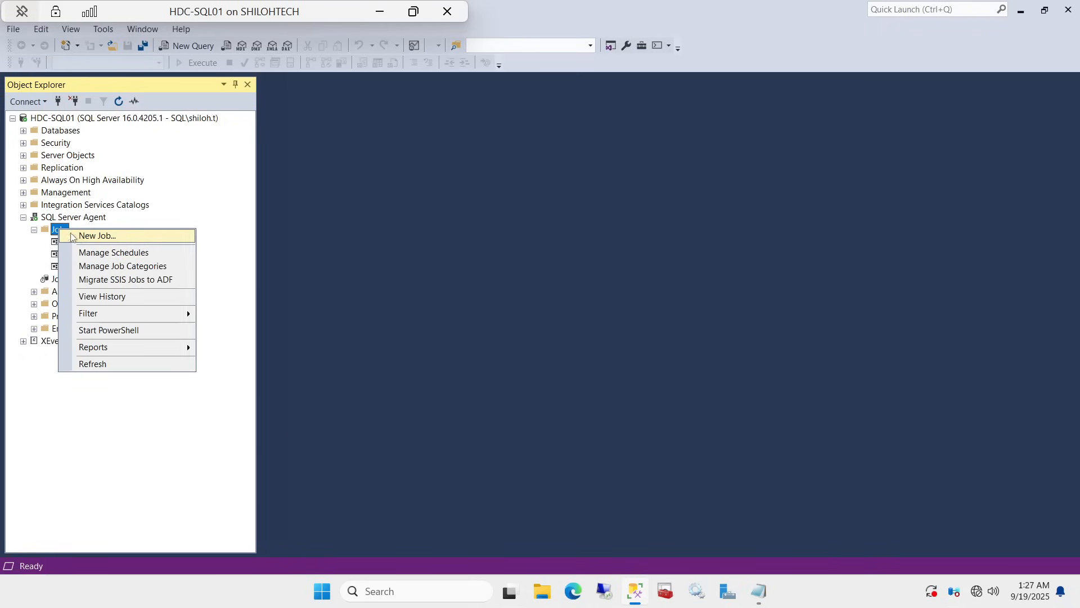
pyautogui.click(118, 236)
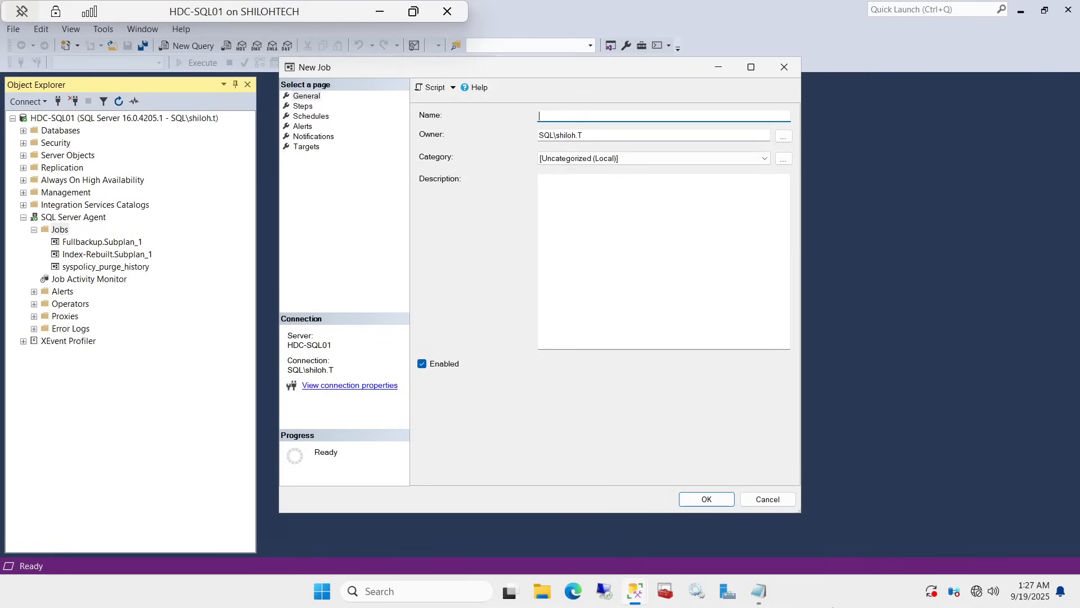
# Step: Copy the database name ProductsDB from the CREATE DATABASE line of the automation script in Notepad, and return to the new job
pyautogui.moveTo(753, 602)
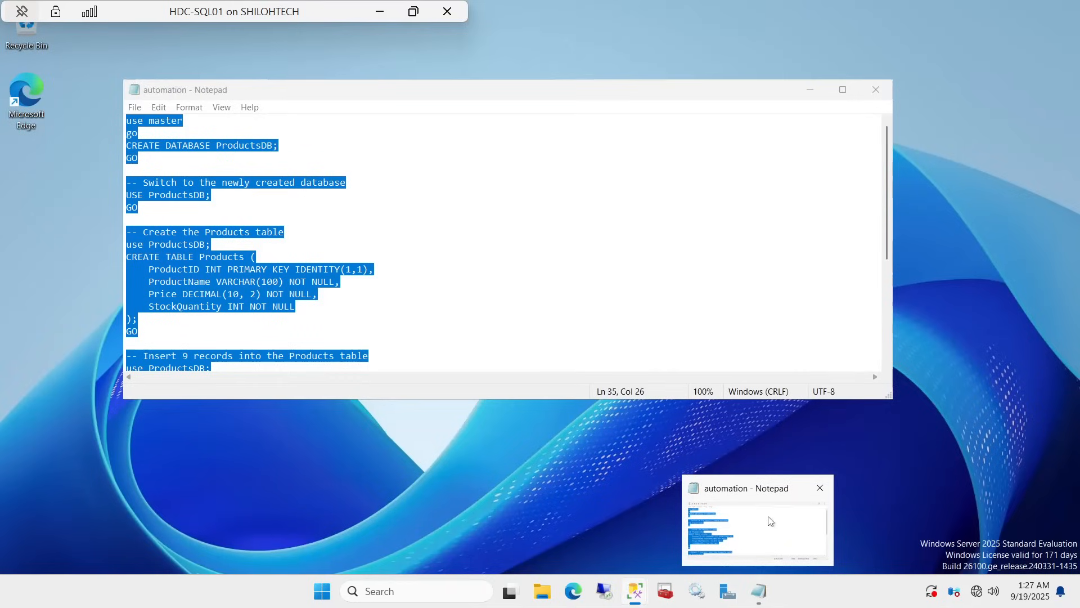
pyautogui.click(770, 520)
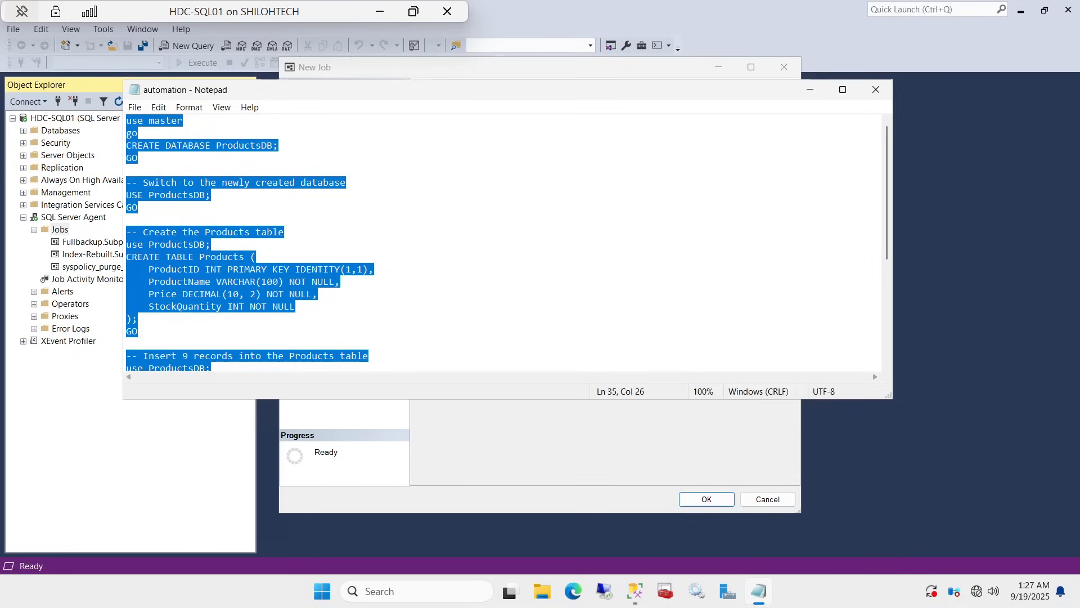
pyautogui.click(810, 90)
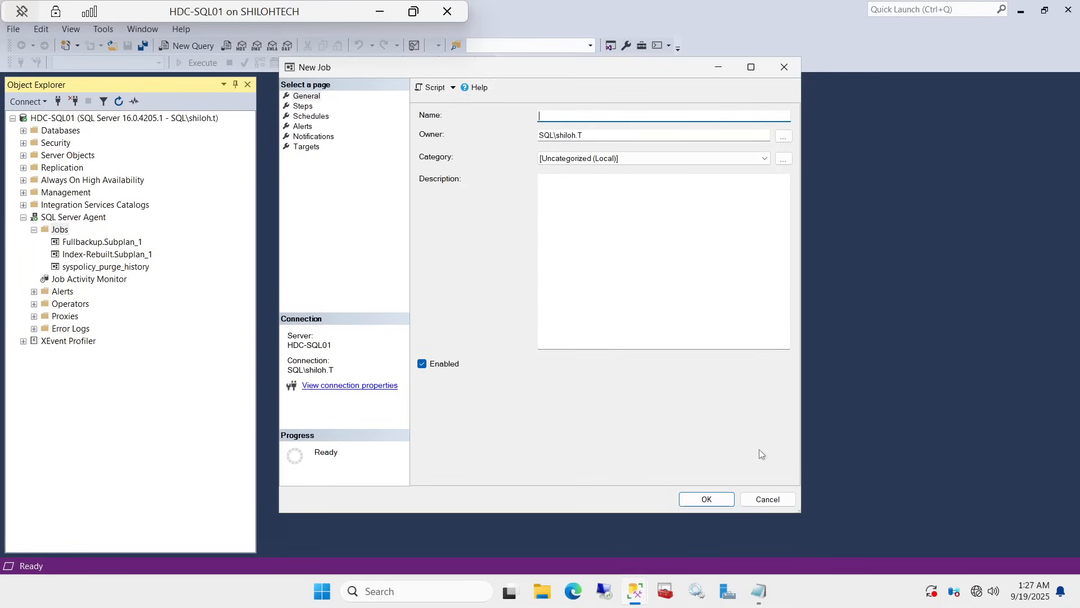
pyautogui.moveTo(759, 591)
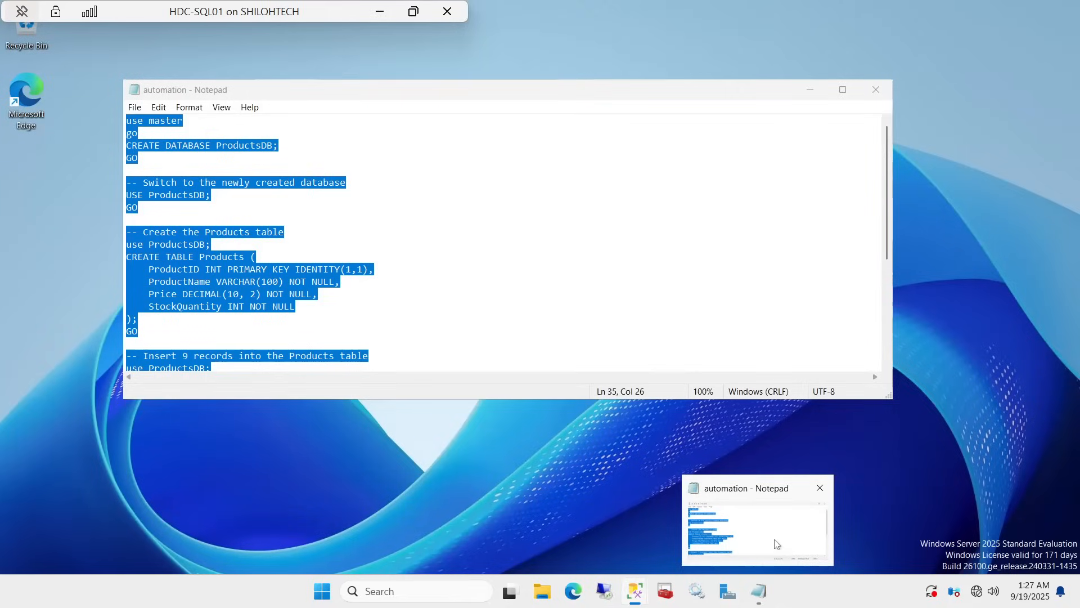
pyautogui.click(784, 541)
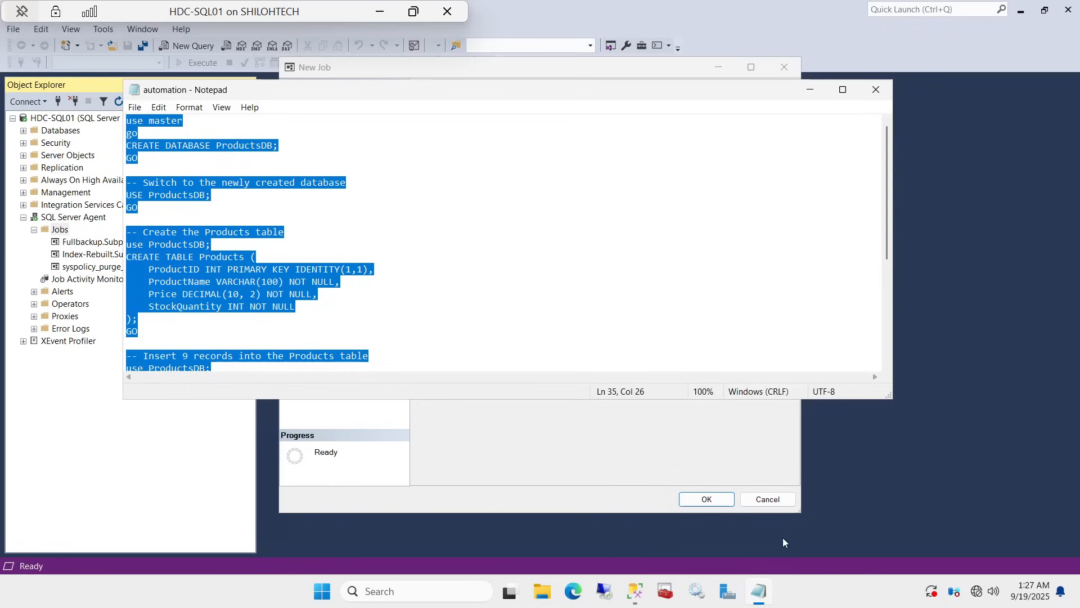
pyautogui.click(139, 158)
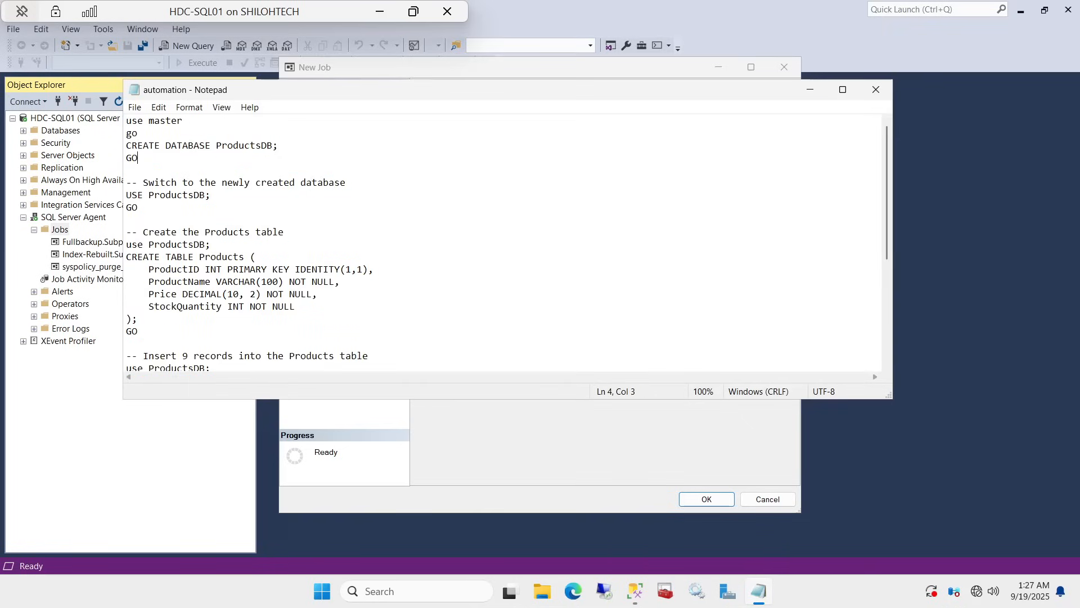
pyautogui.moveTo(273, 146); pyautogui.dragTo(216, 145)
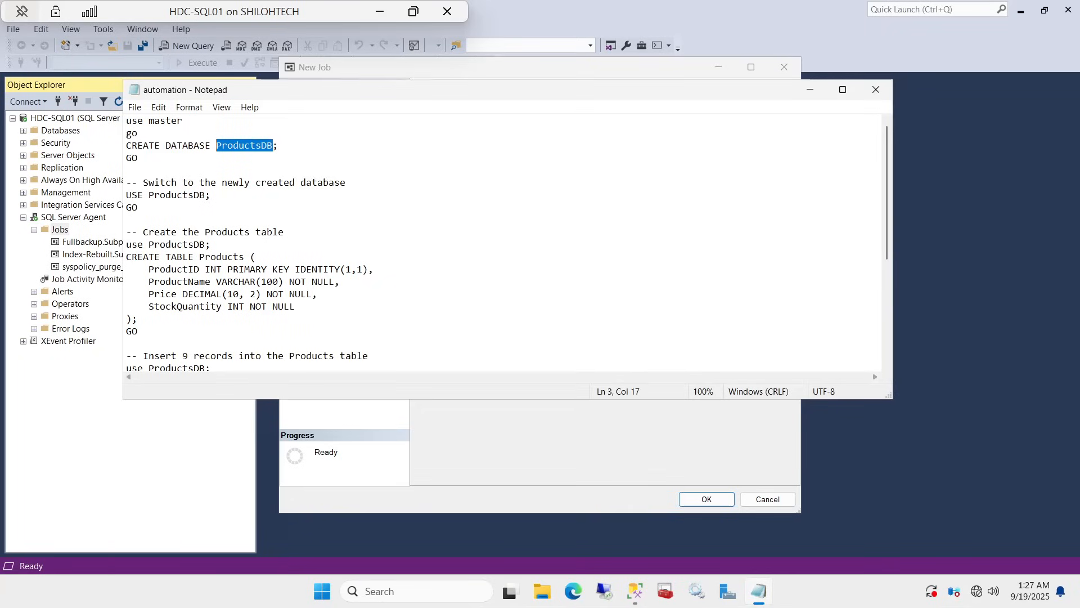
pyautogui.rightClick(252, 148)
pyautogui.click(315, 188)
pyautogui.click(811, 91)
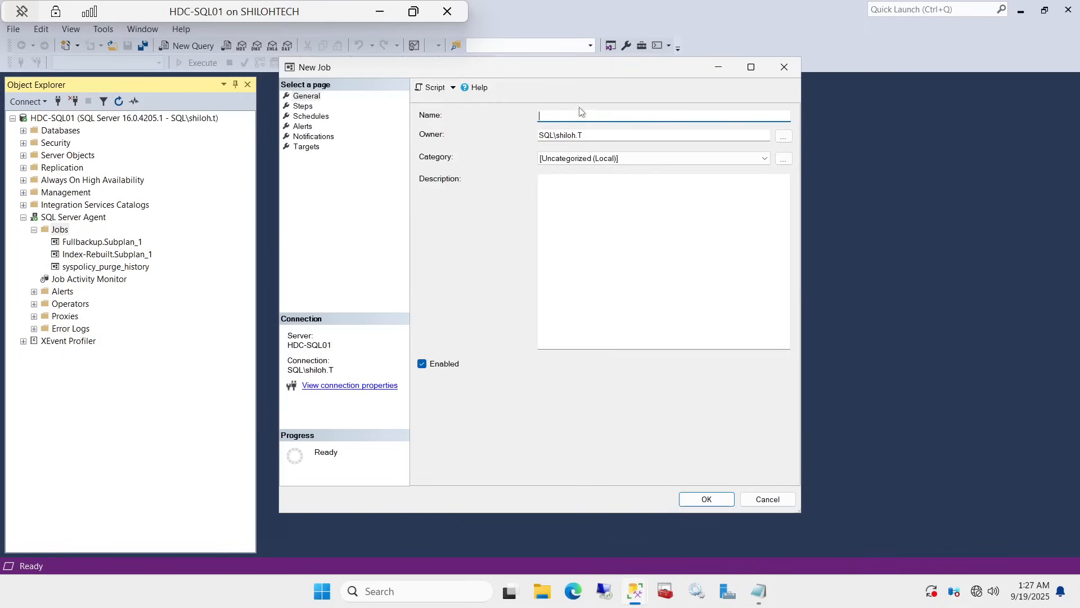
# Step: Name the new job "Create database ProductsDB", pasting the copied database name after the words Create database
pyautogui.write('Crate')
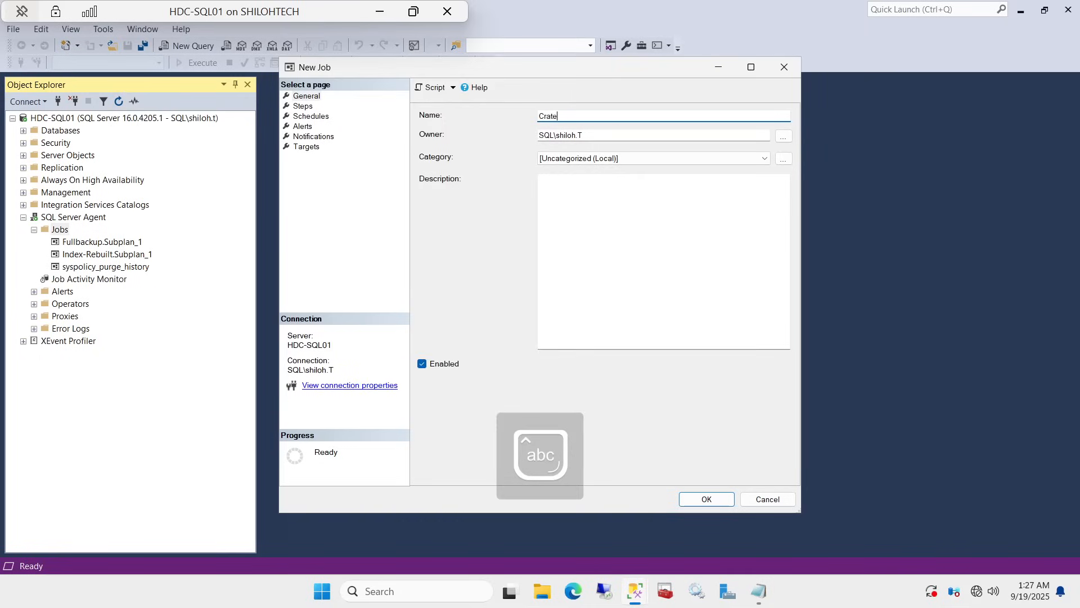
pyautogui.press('BackSpace')
pyautogui.press('BackSpace')
pyautogui.press('BackSpace')
pyautogui.write('eate')
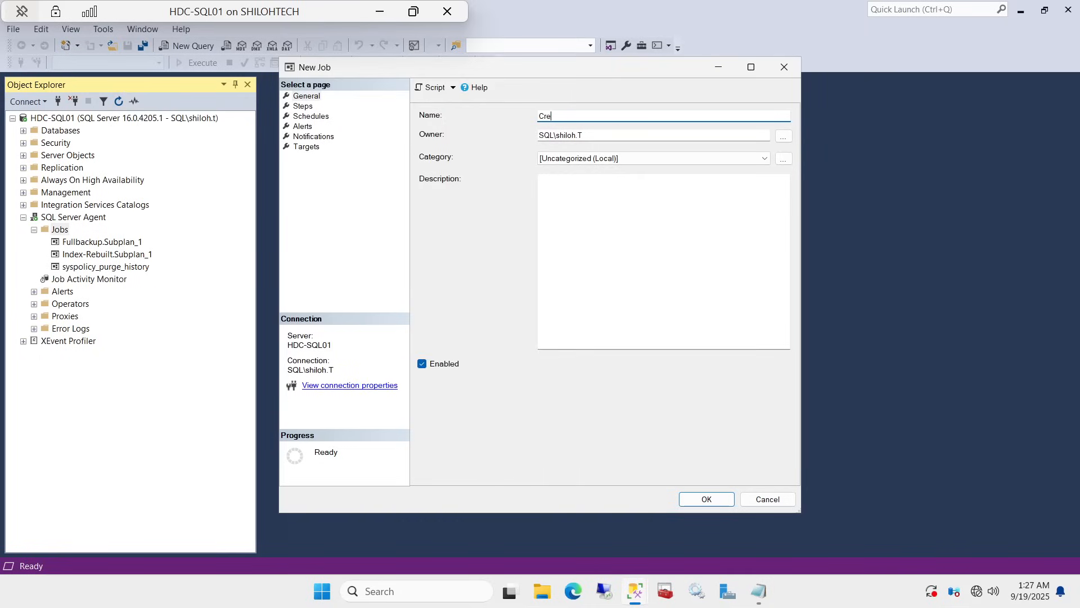
pyautogui.write(' database')
pyautogui.rightClick(612, 117)
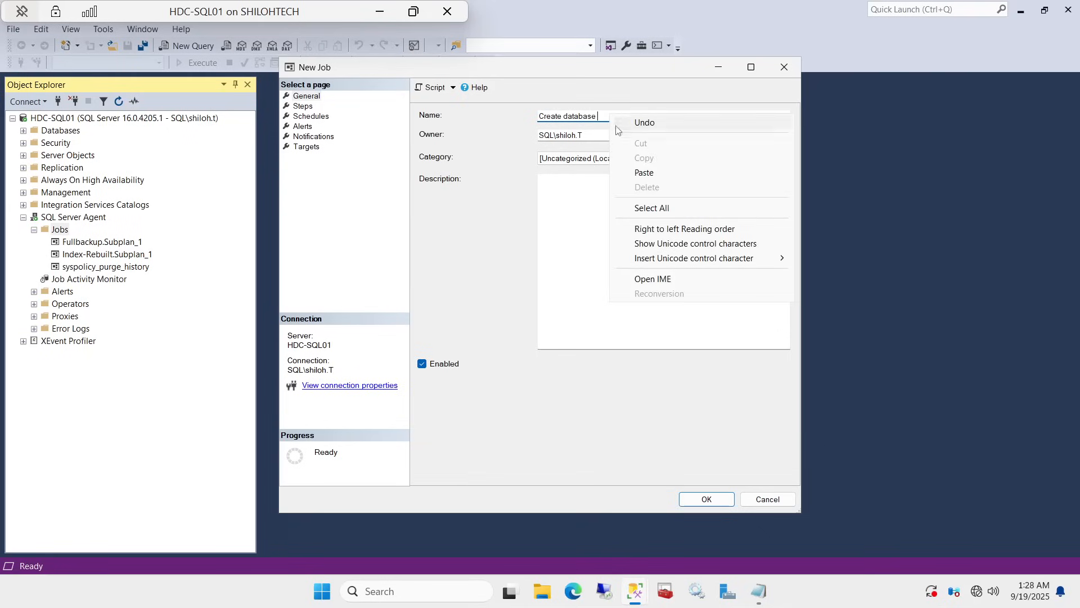
pyautogui.click(644, 172)
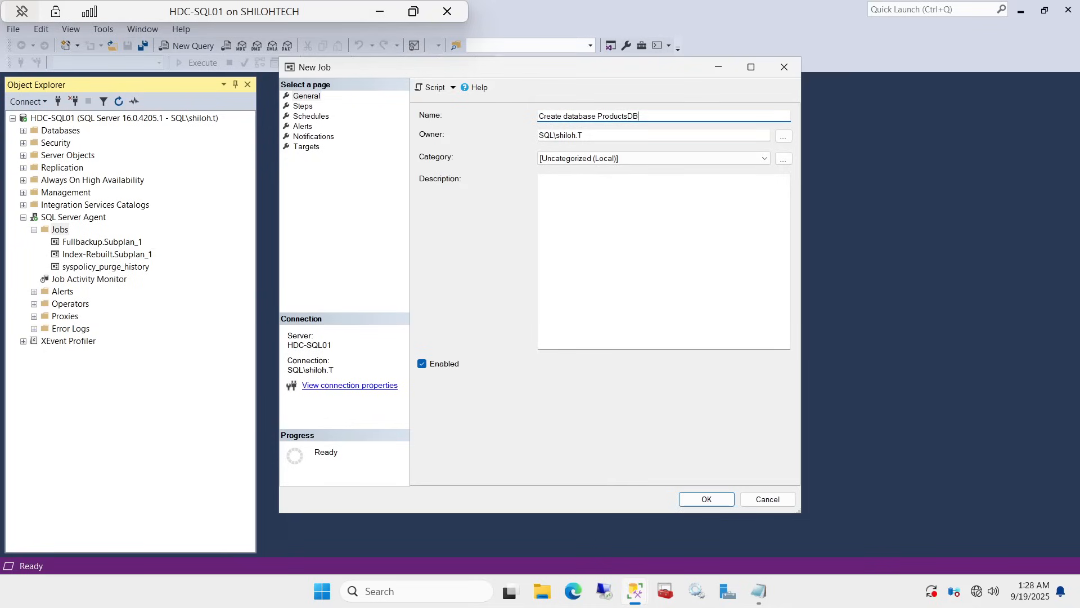
# Step: Fill in the job's description, stating that it creates the database and tables and inserts data
pyautogui.click(614, 194)
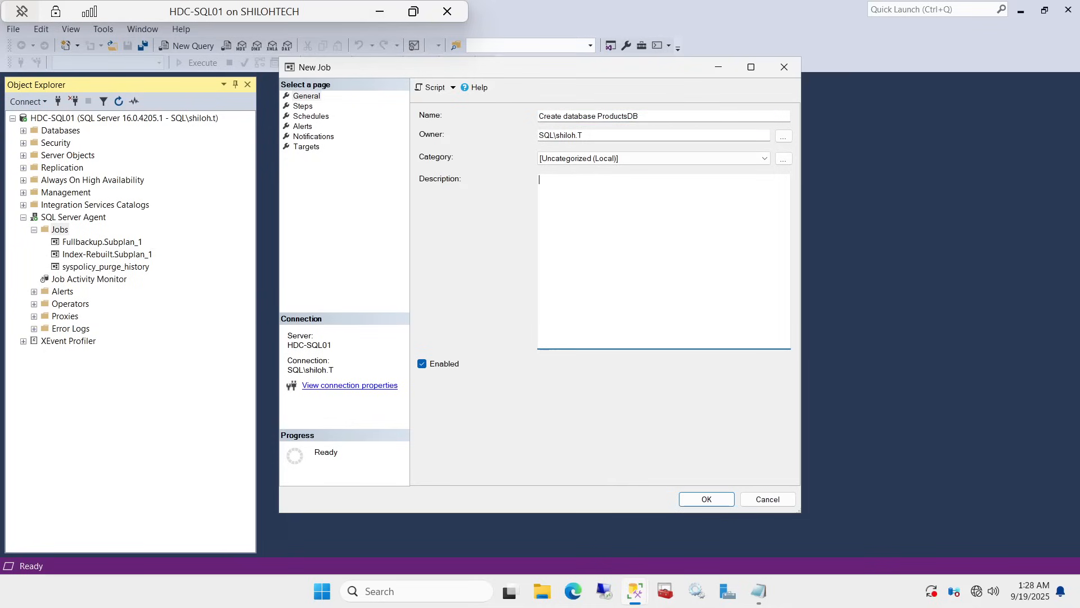
pyautogui.write('cae')
pyautogui.press('BackSpace')
pyautogui.press('BackSpace')
pyautogui.press('BackSpace')
pyautogui.press('capslock')
pyautogui.write('C')
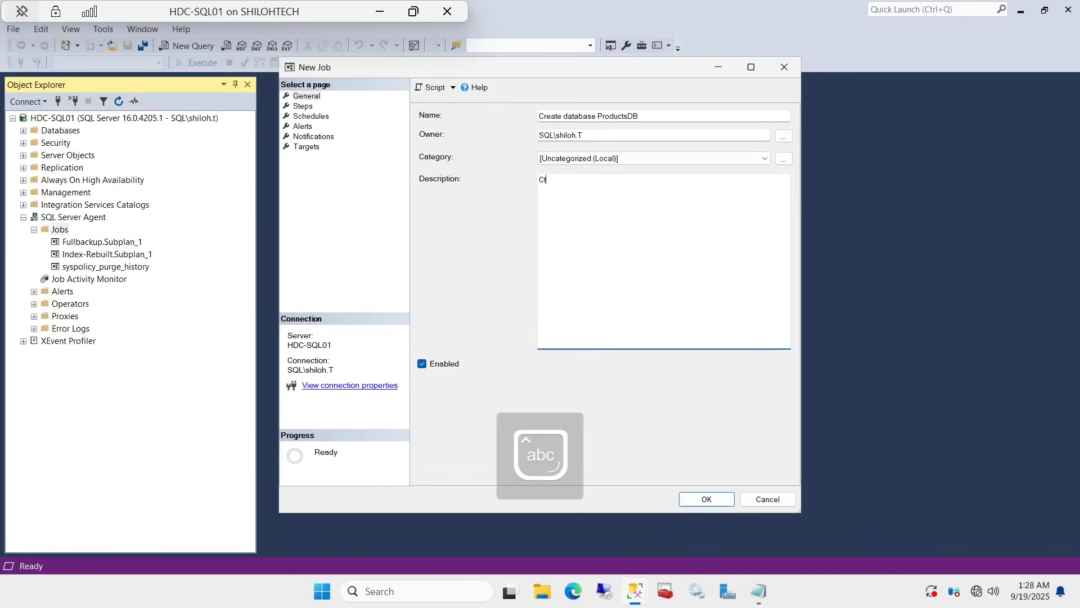
pyautogui.write('re')
pyautogui.press('BackSpace')
pyautogui.write('a')
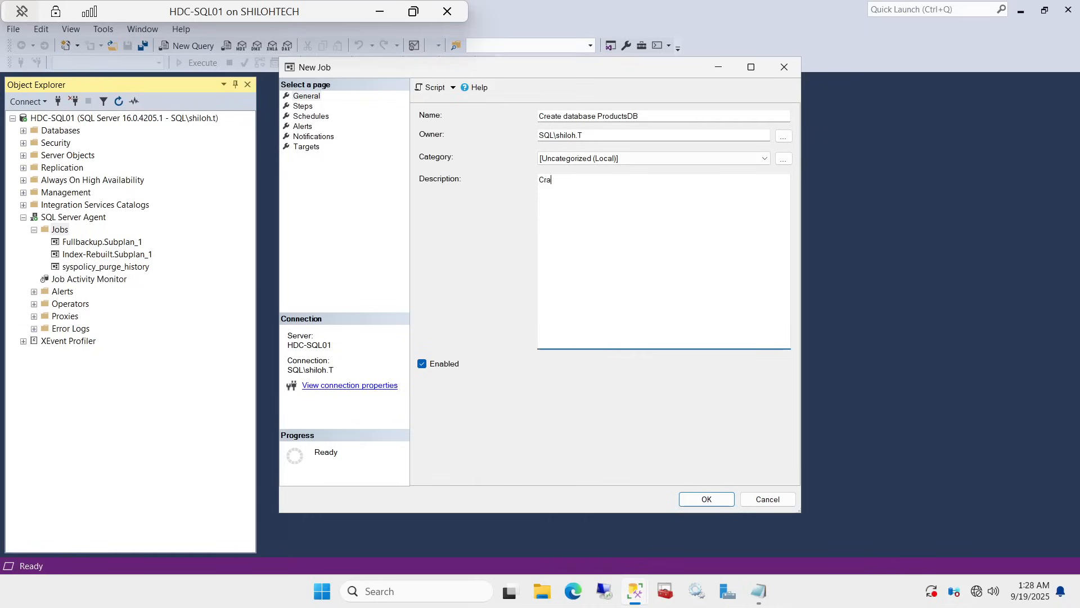
pyautogui.press('BackSpace')
pyautogui.write('eate ')
pyautogui.write('database')
pyautogui.write(' and ')
pyautogui.write('i')
pyautogui.write('and')
pyautogui.press('BackSpace')
pyautogui.press('BackSpace')
pyautogui.press('BackSpace')
pyautogui.press('BackSpace')
pyautogui.press('BackSpace')
pyautogui.press('BackSpace')
pyautogui.press('BackSpace')
pyautogui.write('tables and insert ata')
pyautogui.press('BackSpace')
pyautogui.press('BackSpace')
pyautogui.press('BackSpace')
pyautogui.write('datra')
pyautogui.press('BackSpace')
pyautogui.press('BackSpace')
pyautogui.write('a')
# Step: Start a new step for the job and bring up the automation script in Notepad
pyautogui.click(306, 108)
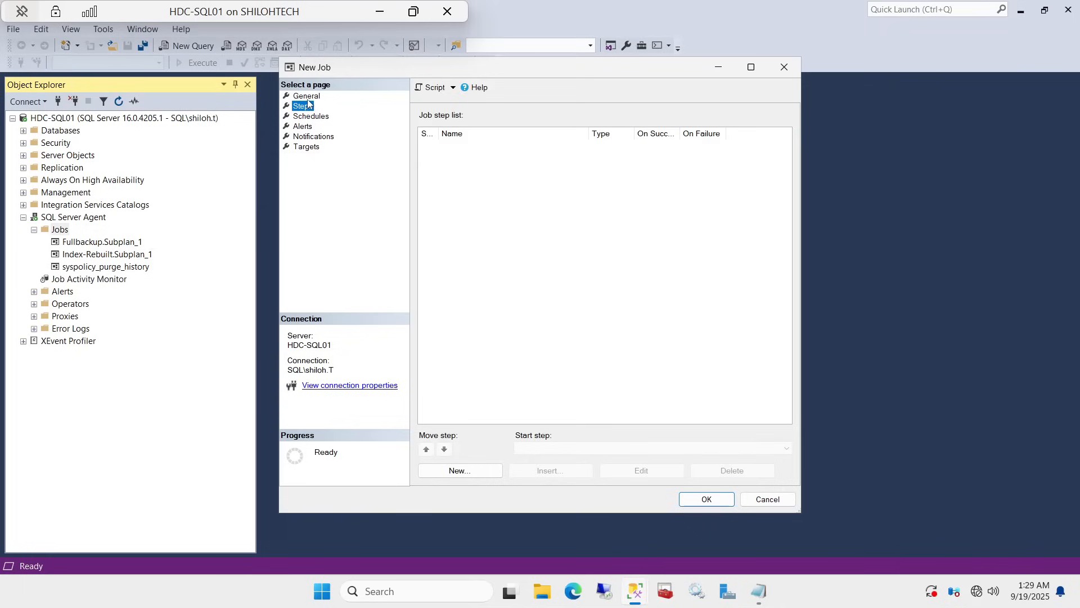
pyautogui.click(461, 474)
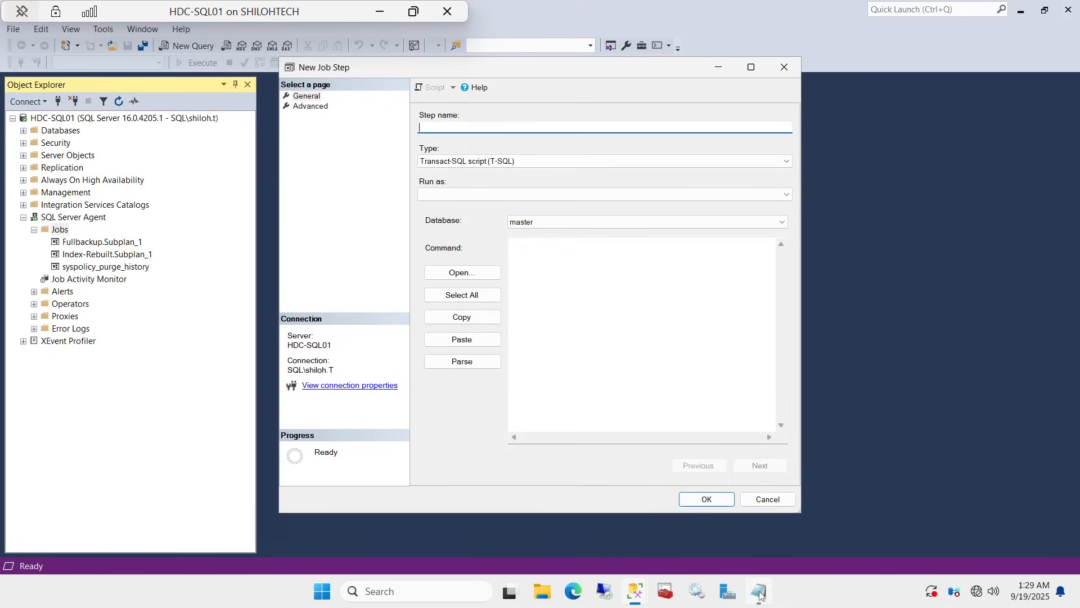
pyautogui.moveTo(759, 595)
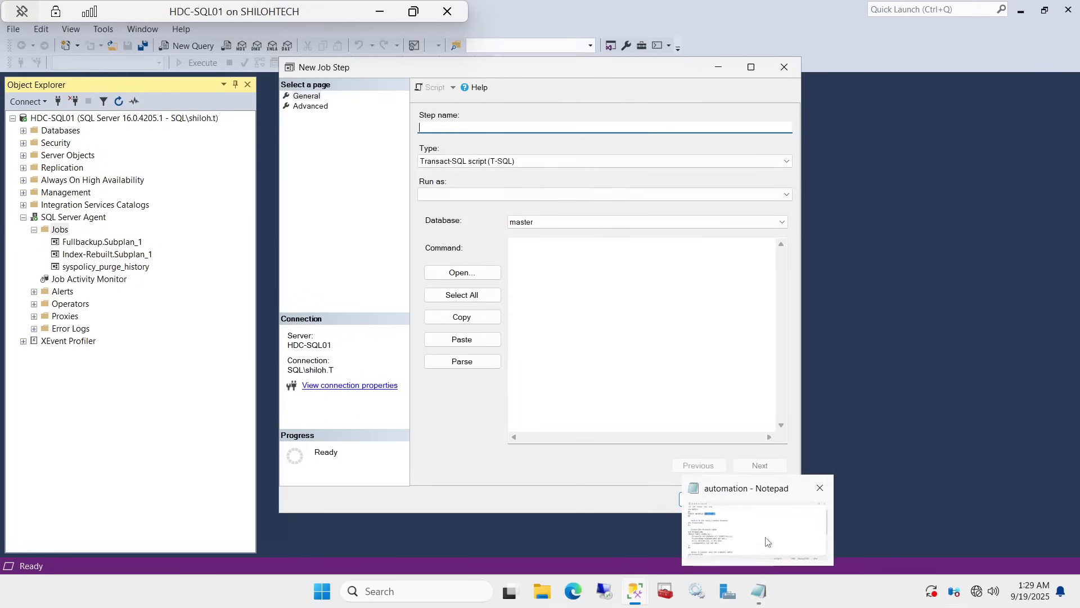
pyautogui.click(766, 533)
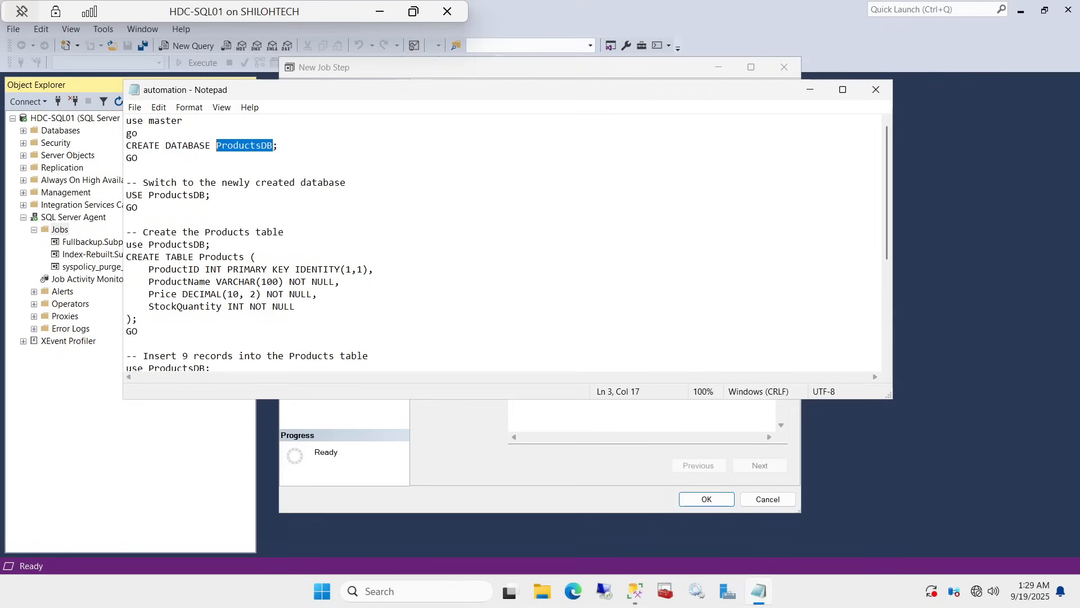
# Step: Examine the script's Products table creation section and its record insertion section, highlighting each
pyautogui.scroll(-1, 507, 244)
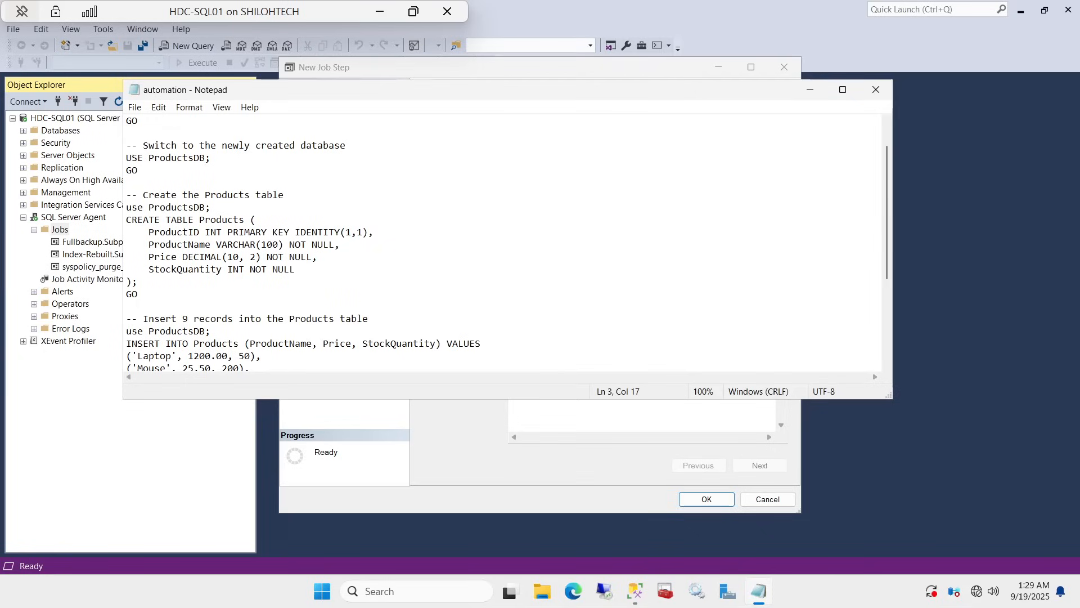
pyautogui.moveTo(137, 282); pyautogui.dragTo(126, 195)
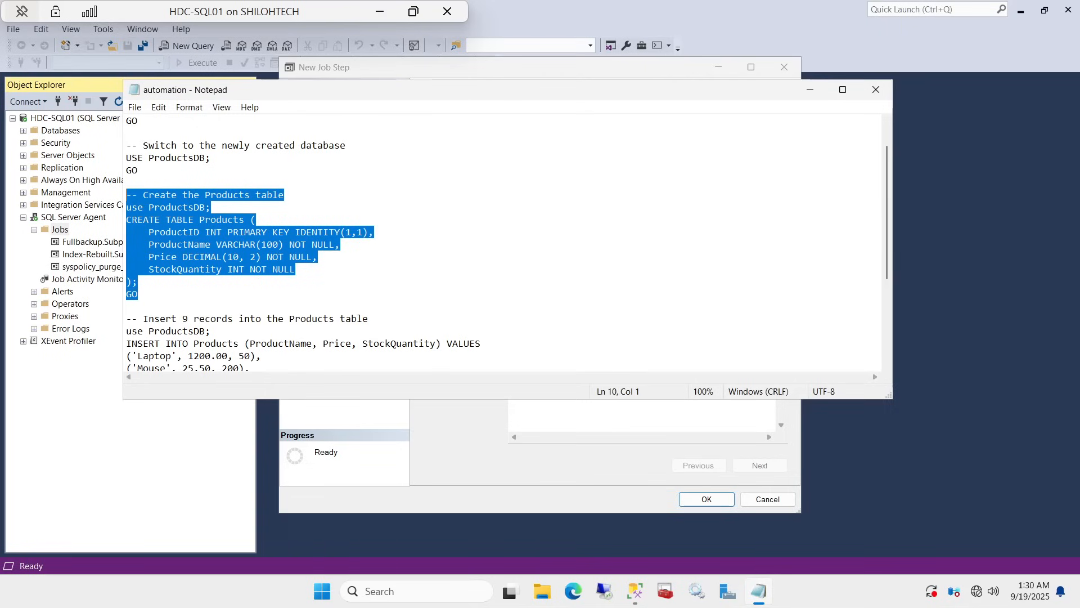
pyautogui.scroll(-3, 500, 242)
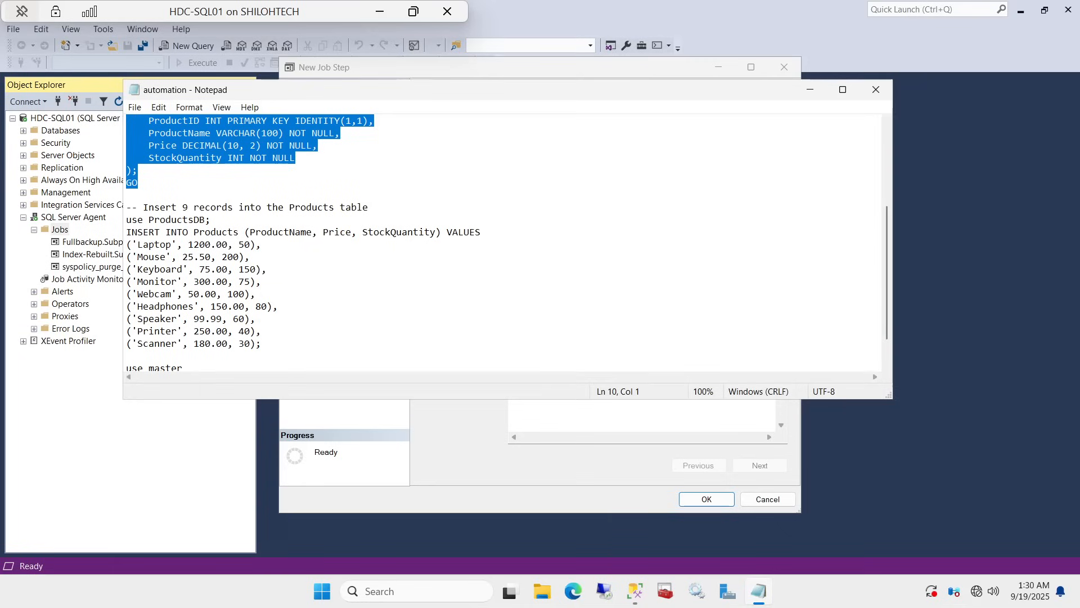
pyautogui.scroll(-1, 501, 242)
pyautogui.moveTo(262, 306); pyautogui.dragTo(211, 219)
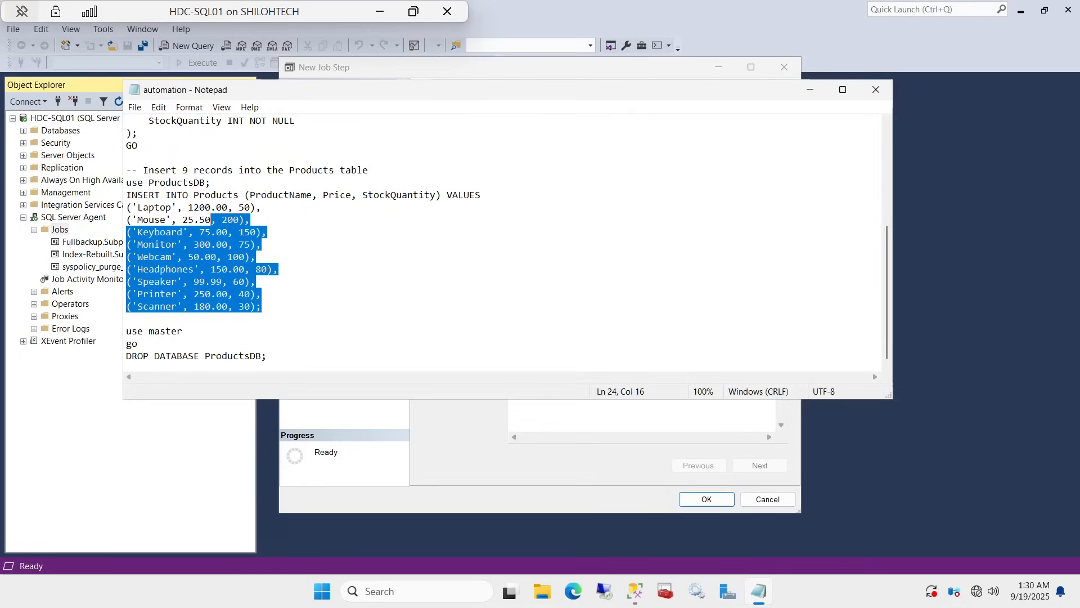
# Step: Copy the script's opening block from use master through the GO after CREATE DATABASE ProductsDB, and return to the new job step
pyautogui.scroll(5, 501, 242)
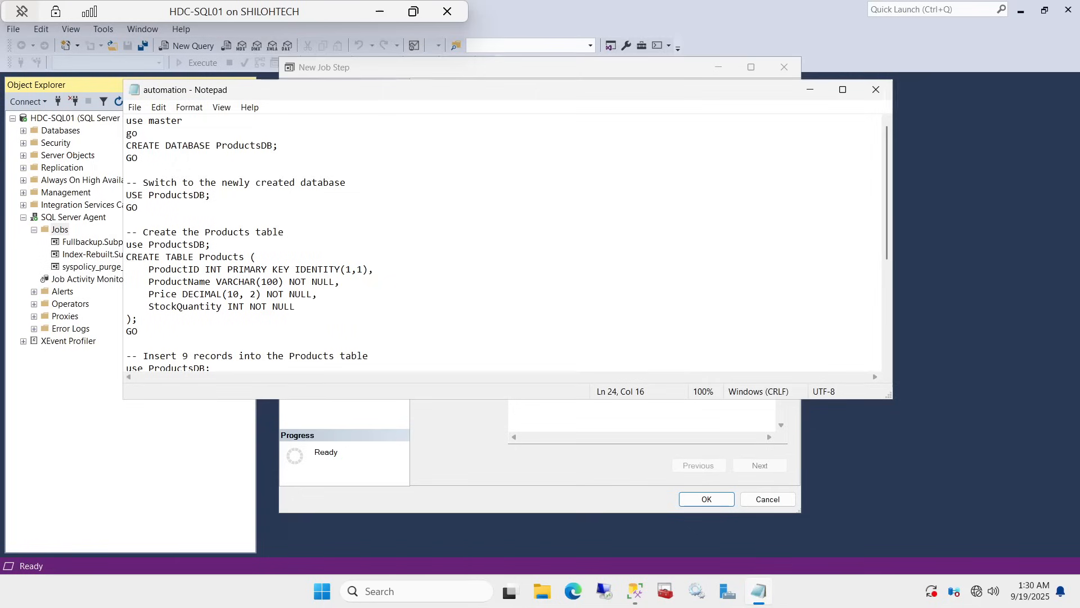
pyautogui.hotkey('shift', 'Up')
pyautogui.hotkey('shift', 'Up')
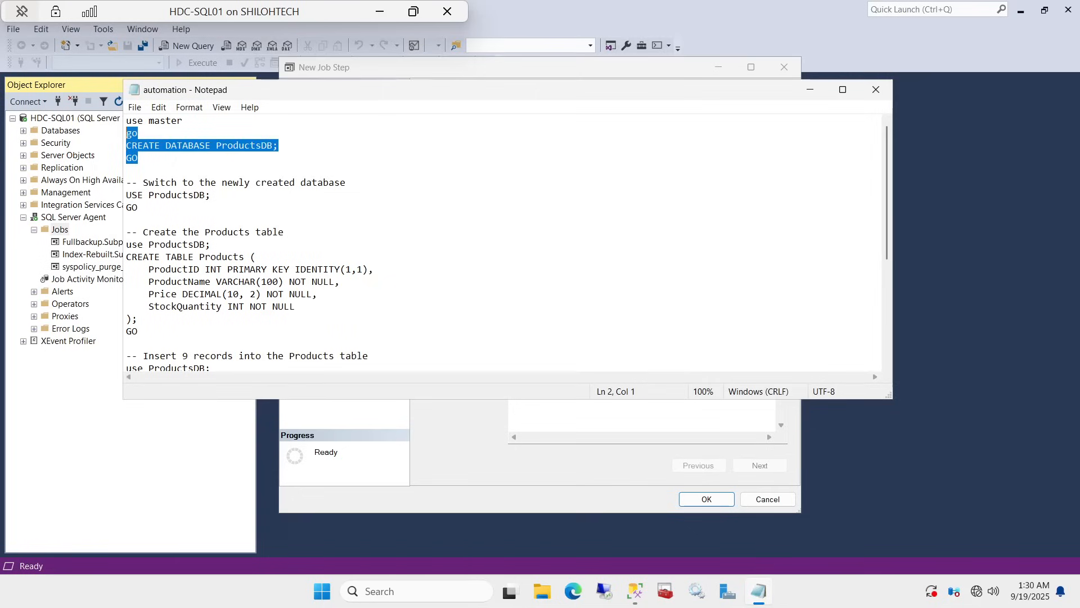
pyautogui.hotkey('shift', 'Up')
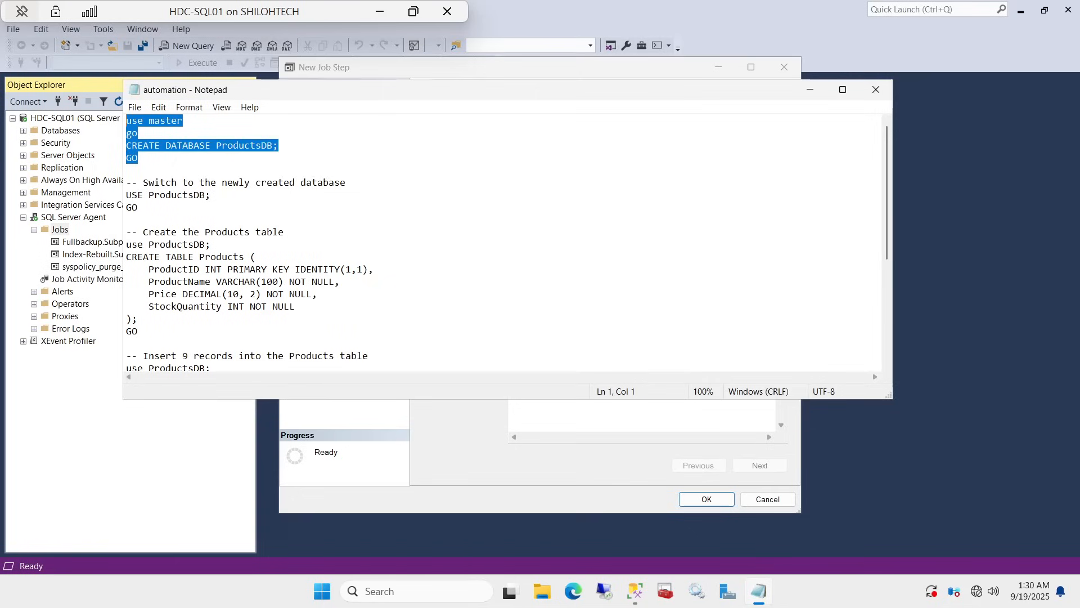
pyautogui.rightClick(179, 119)
pyautogui.click(202, 166)
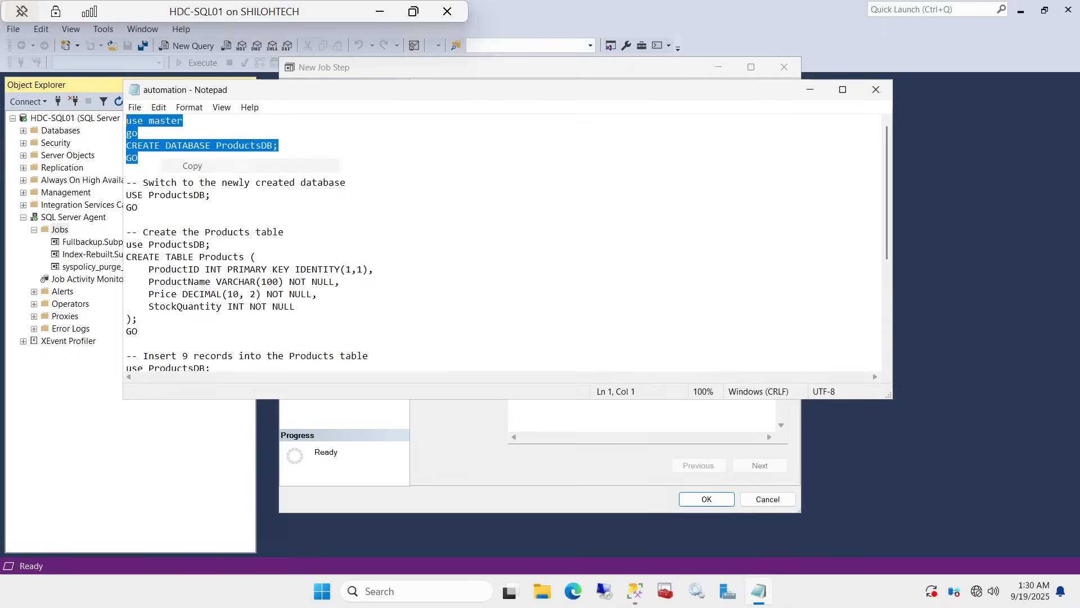
pyautogui.click(811, 91)
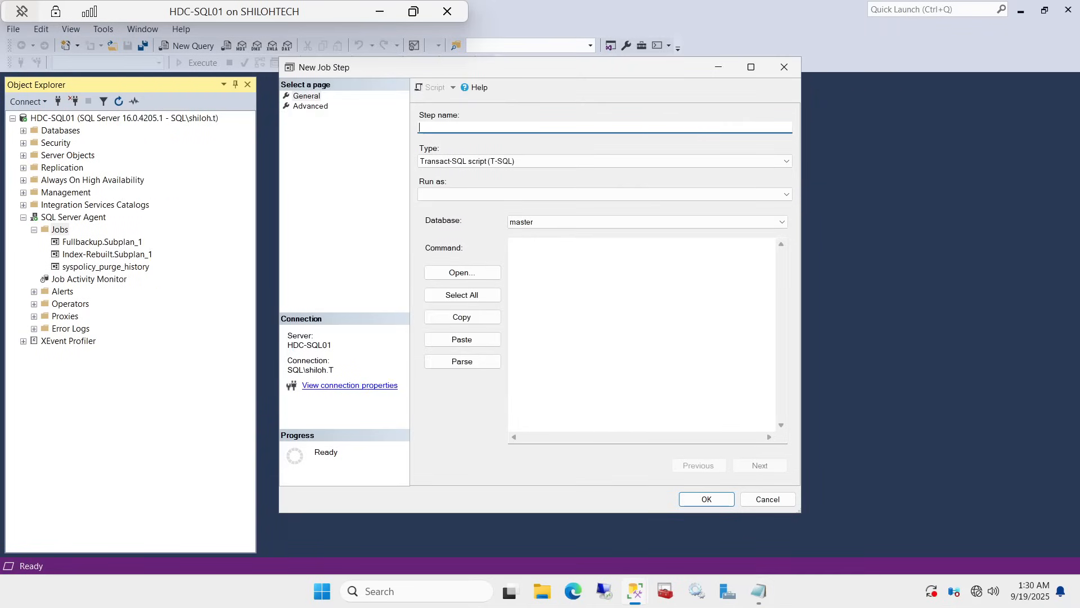
# Step: Choose master as the step's database and paste the copied CREATE DATABASE script as its command
pyautogui.click(783, 222)
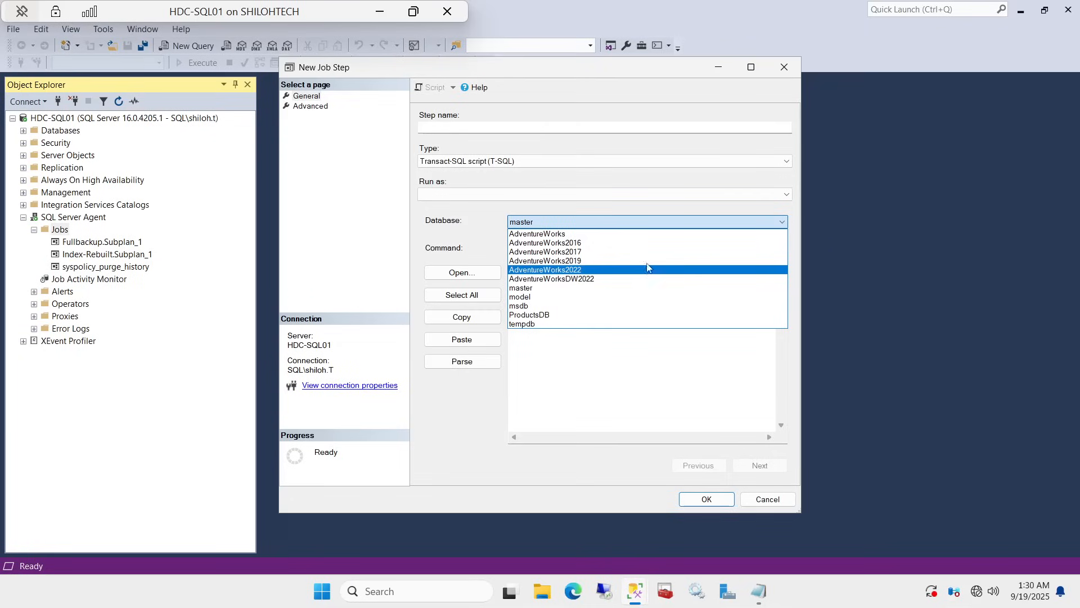
pyautogui.click(521, 290)
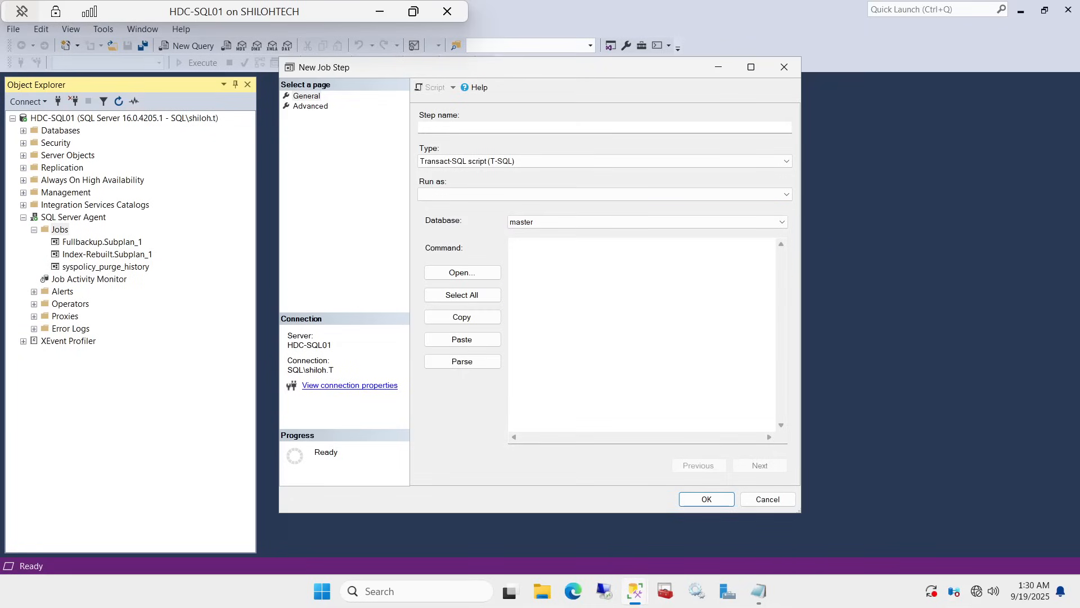
pyautogui.rightClick(533, 258)
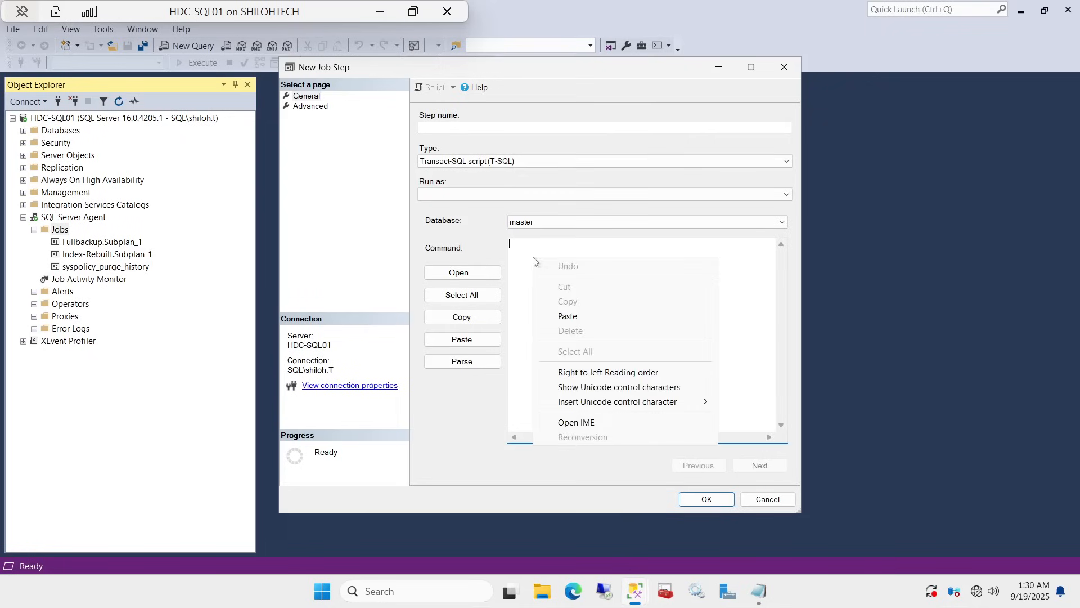
pyautogui.click(567, 316)
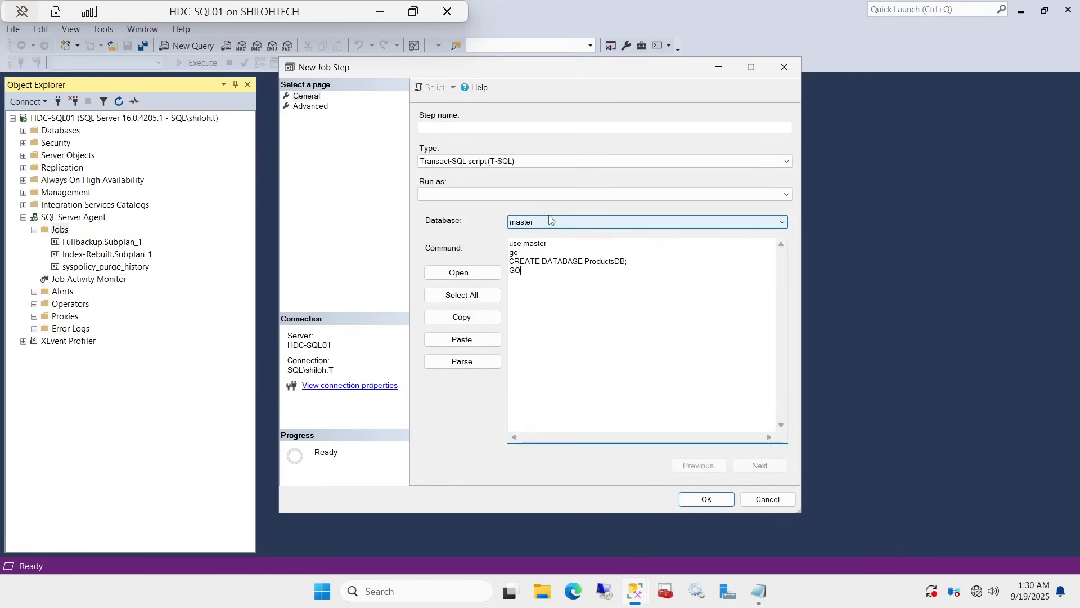
# Step: Name the job step "Create database", leaving the run-as account empty
pyautogui.click(791, 194)
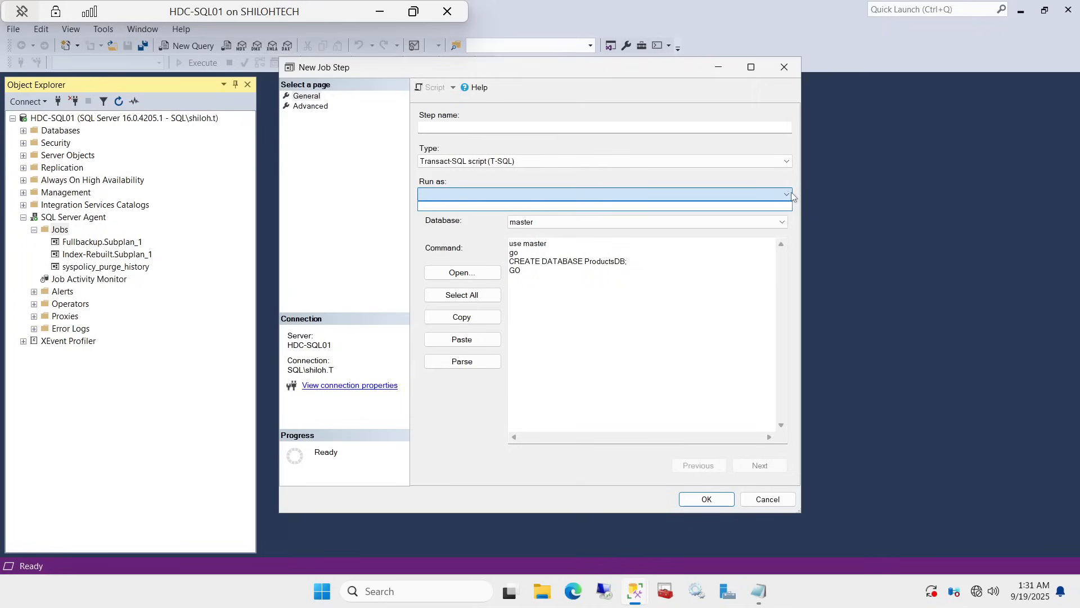
pyautogui.click(463, 129)
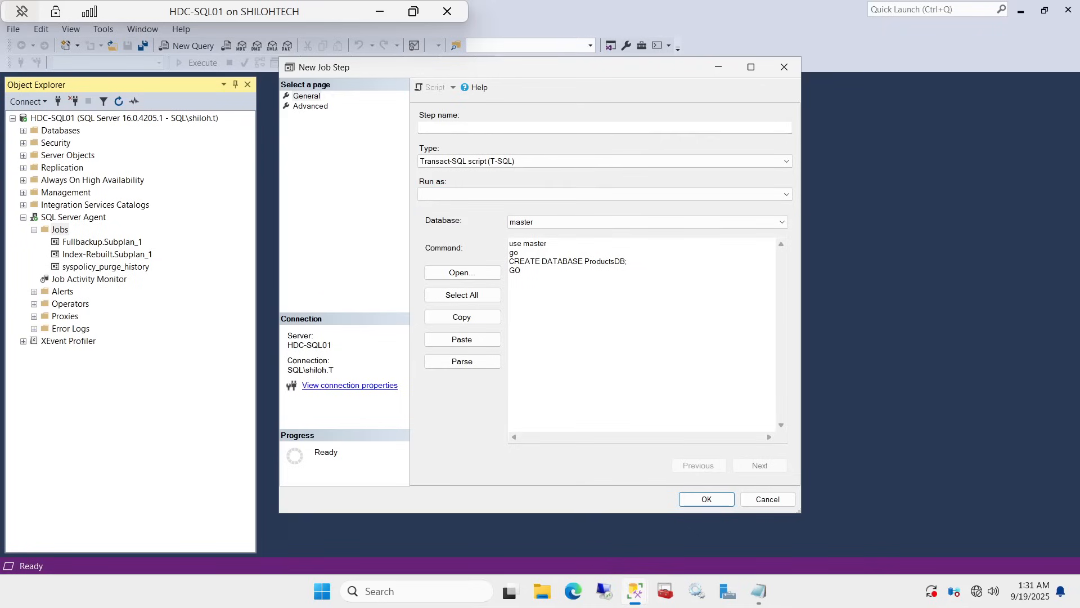
pyautogui.click(463, 128)
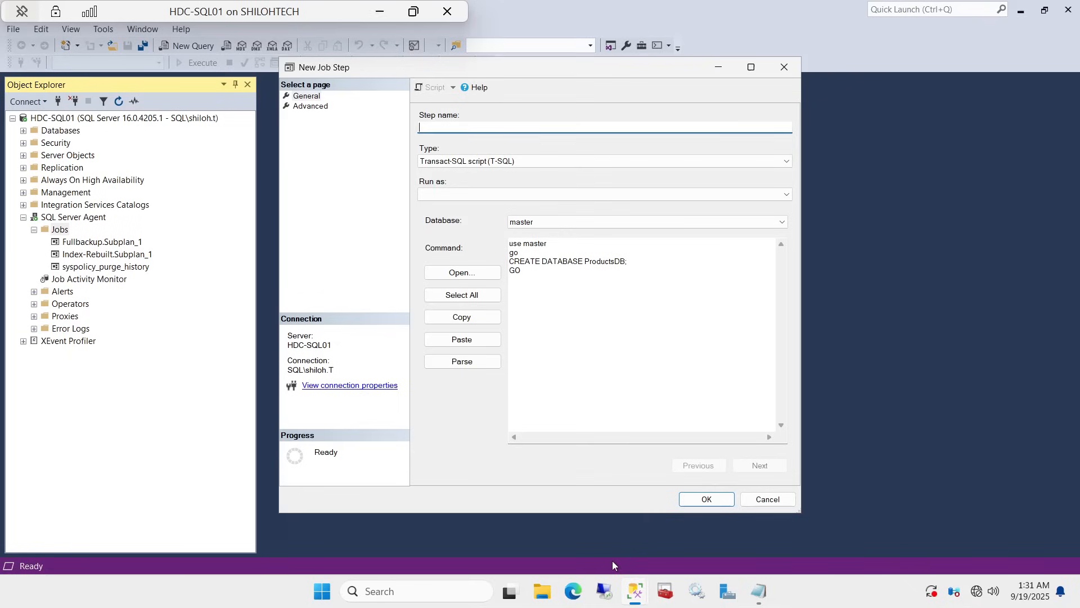
pyautogui.write('Crea')
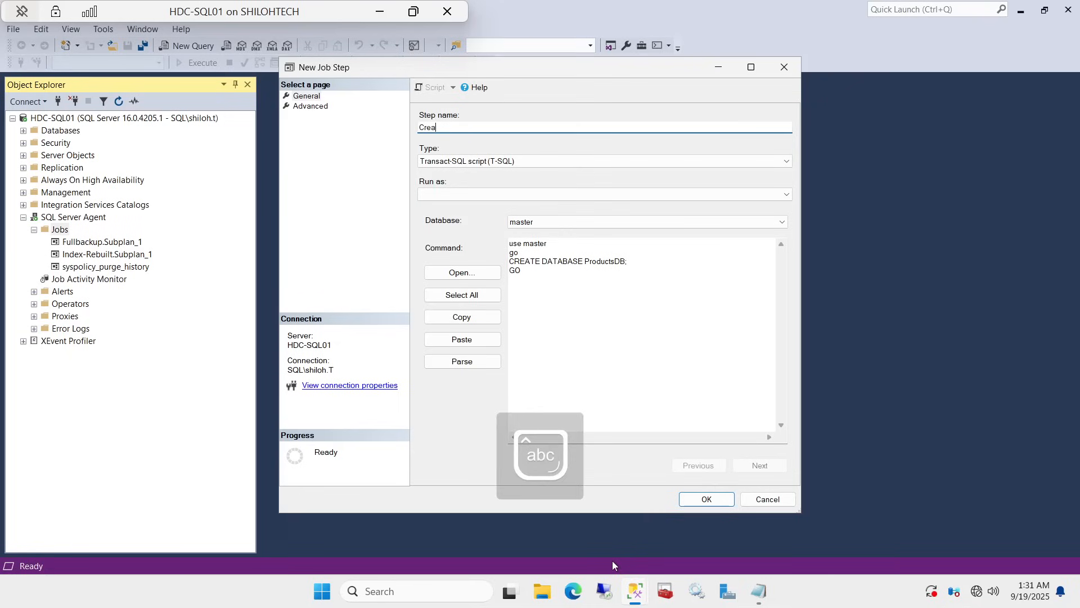
pyautogui.write('te ')
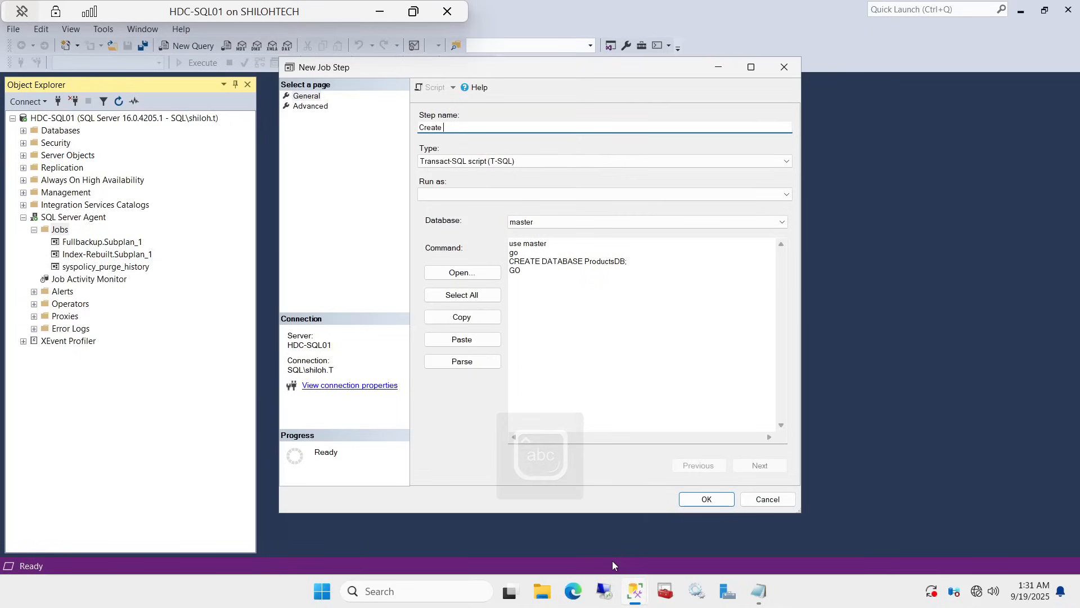
pyautogui.write('database')
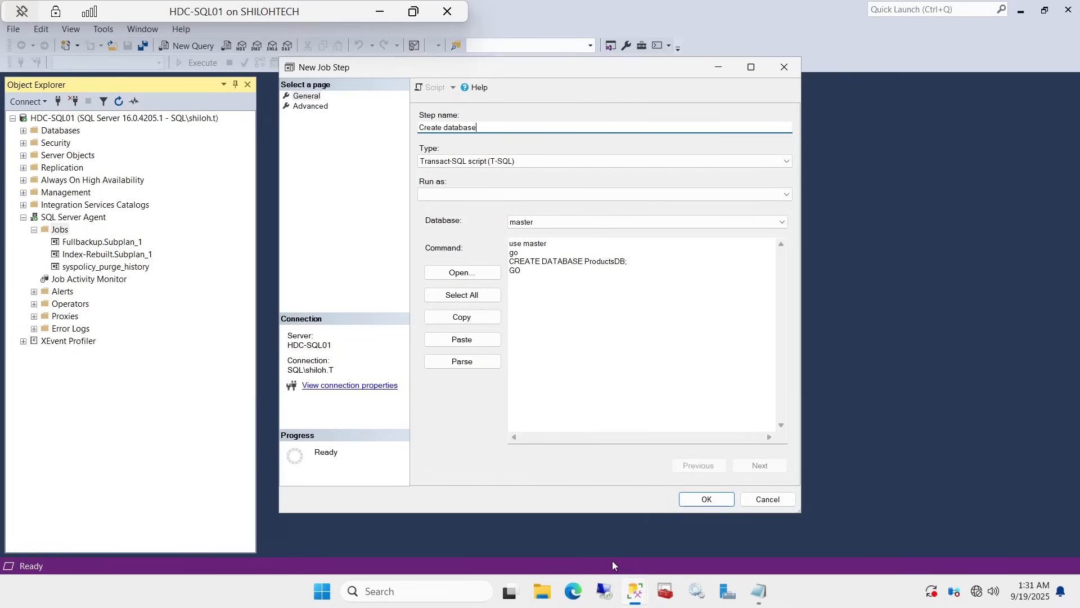
# Step: Have the step go to the next step on success and quit the job reporting failure on failure, and save it
pyautogui.click(315, 107)
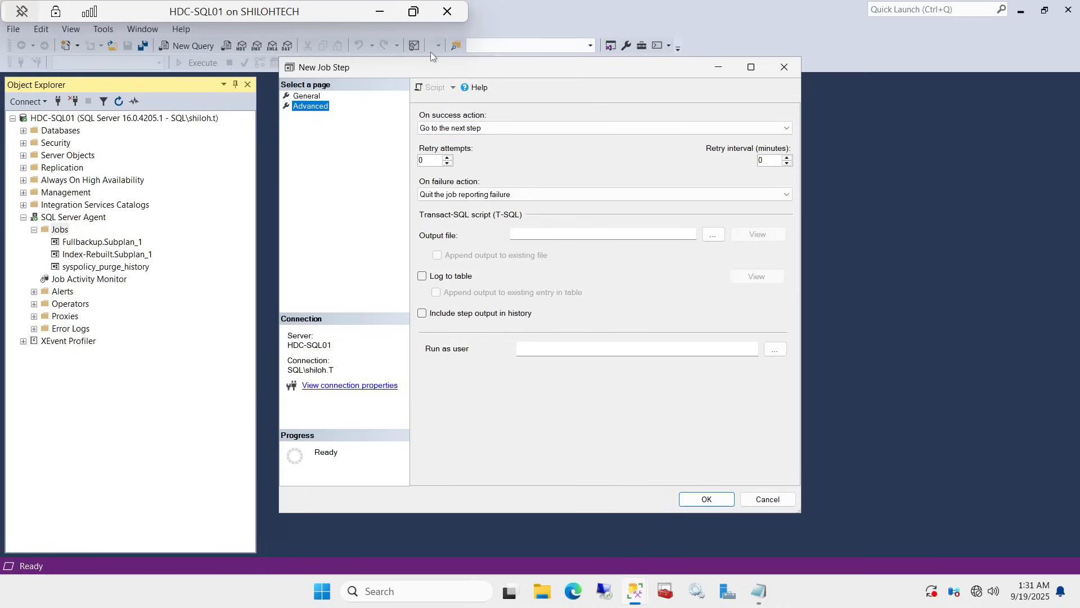
pyautogui.click(786, 128)
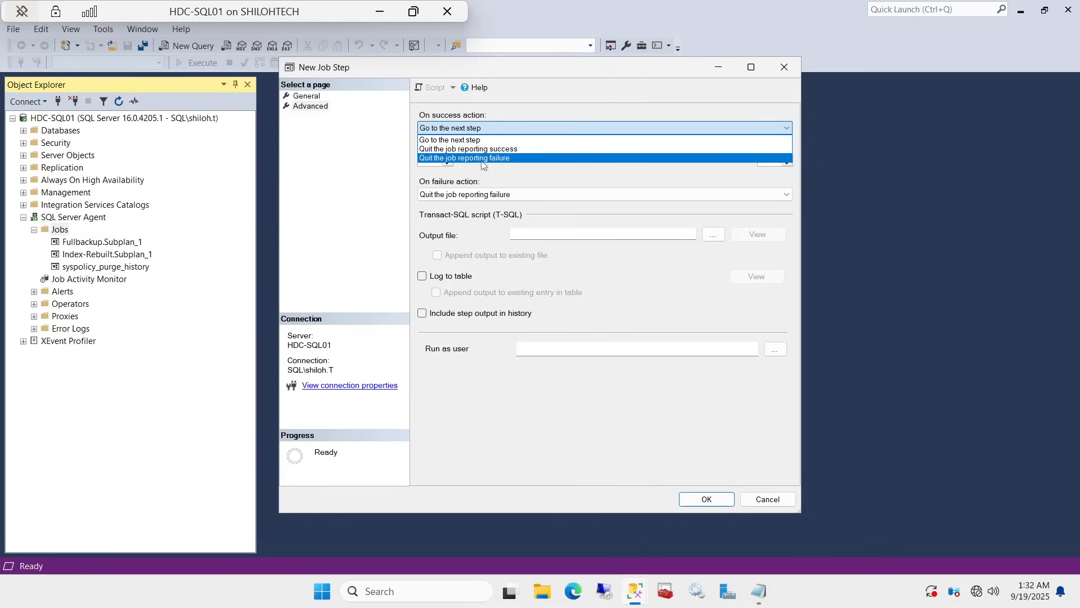
pyautogui.click(470, 141)
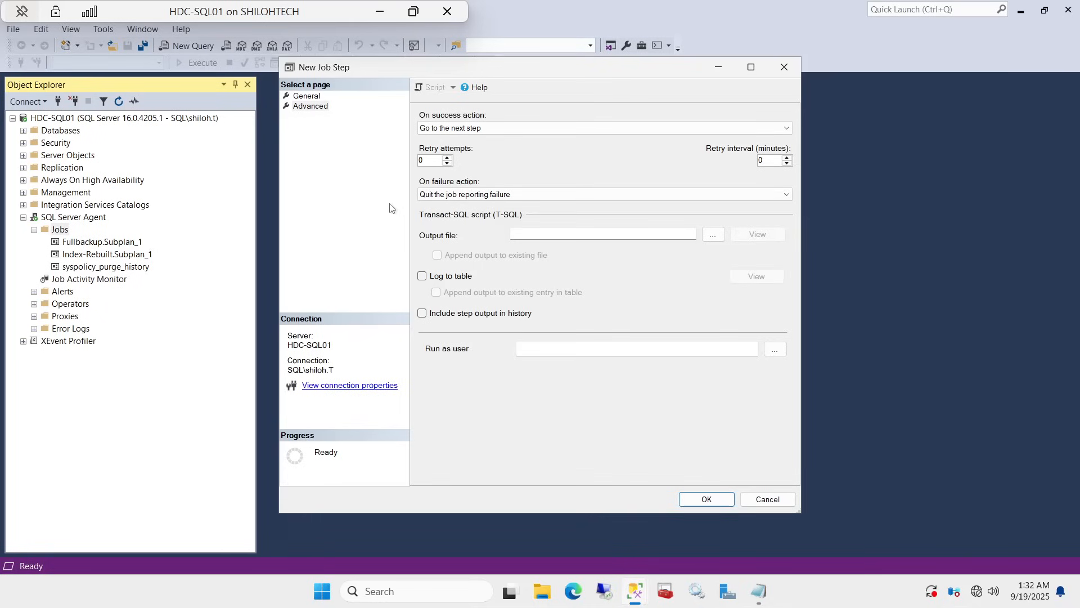
pyautogui.click(791, 196)
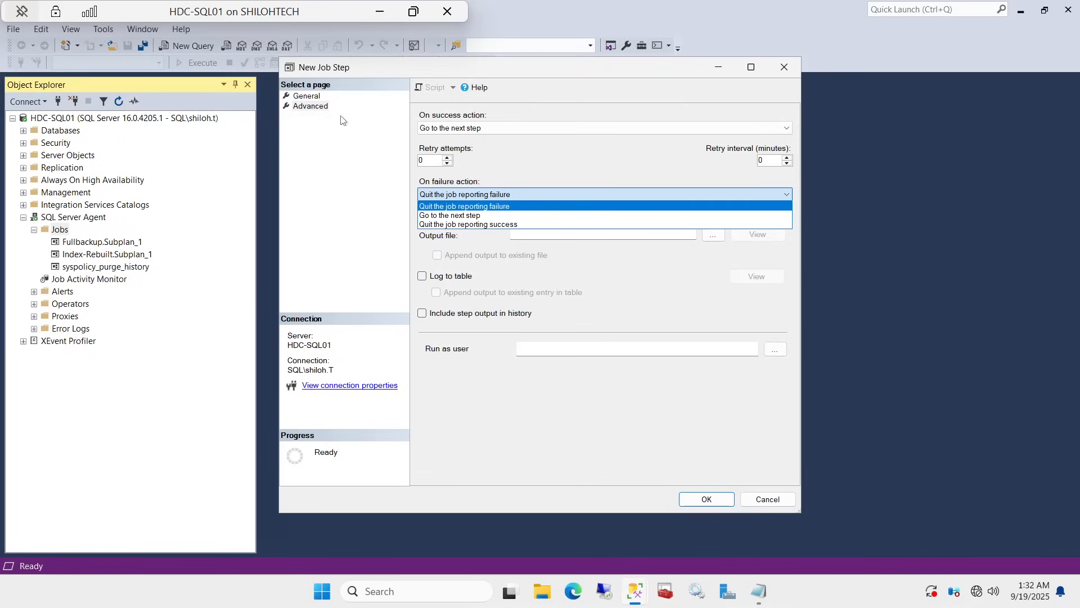
pyautogui.click(470, 197)
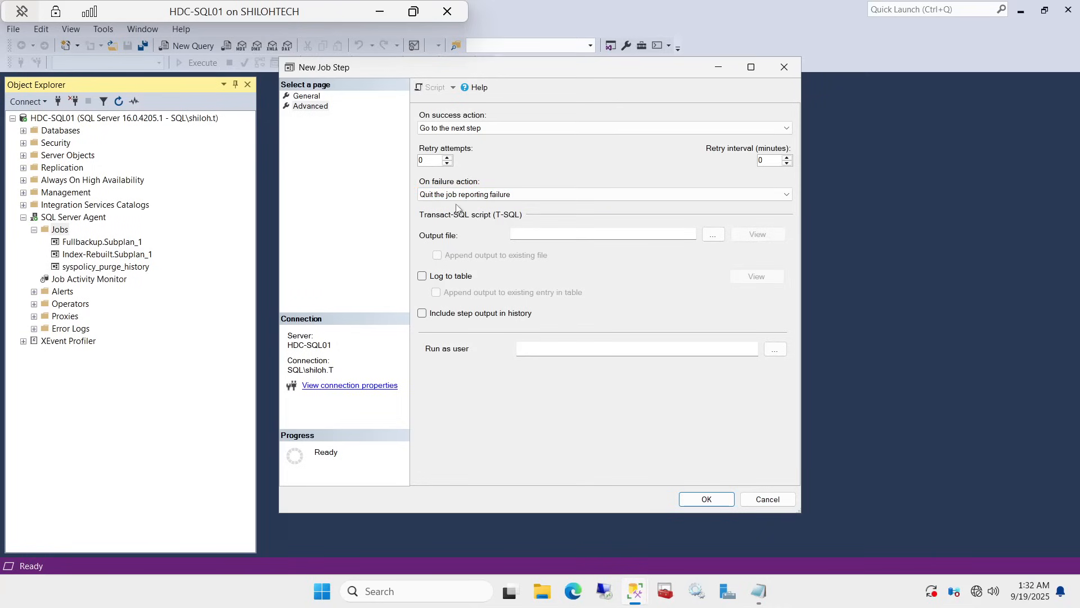
pyautogui.click(788, 195)
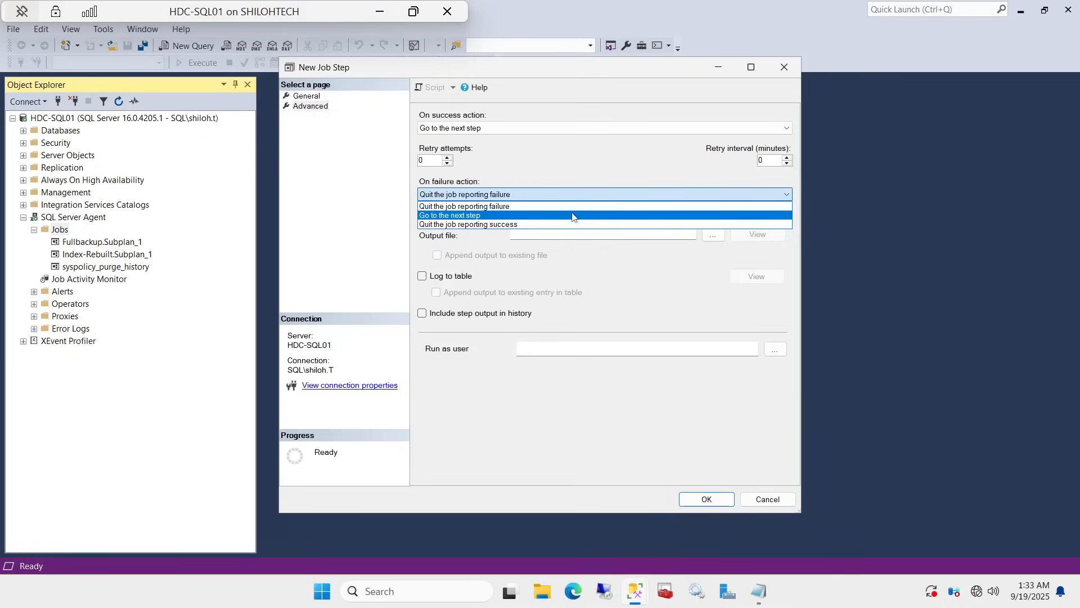
pyautogui.click(438, 196)
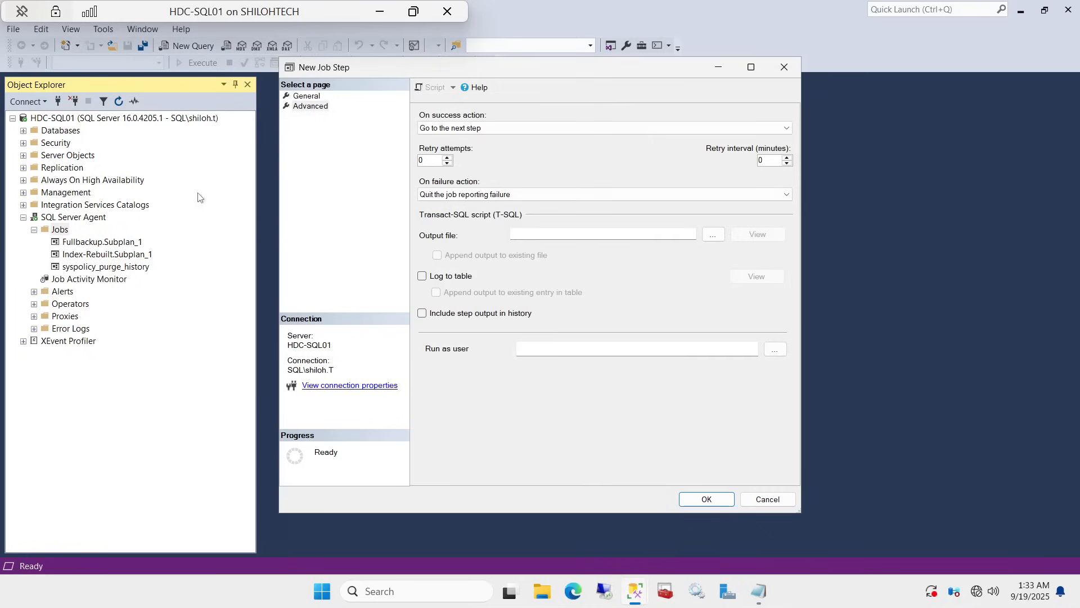
pyautogui.click(703, 501)
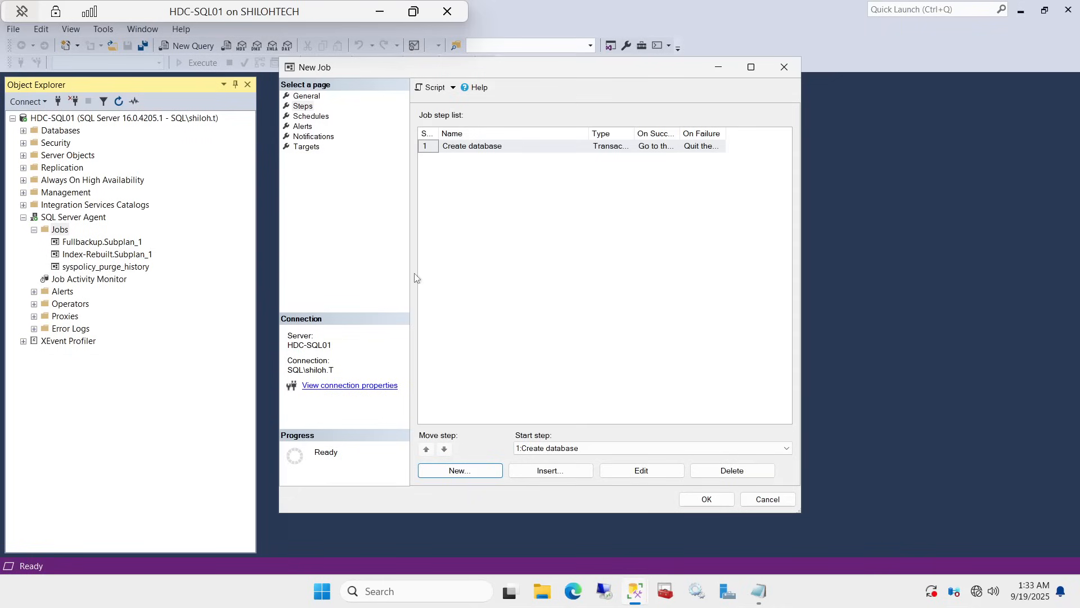
# Step: Start another T-SQL step for the job and enter "Create table" as its name
pyautogui.click(455, 474)
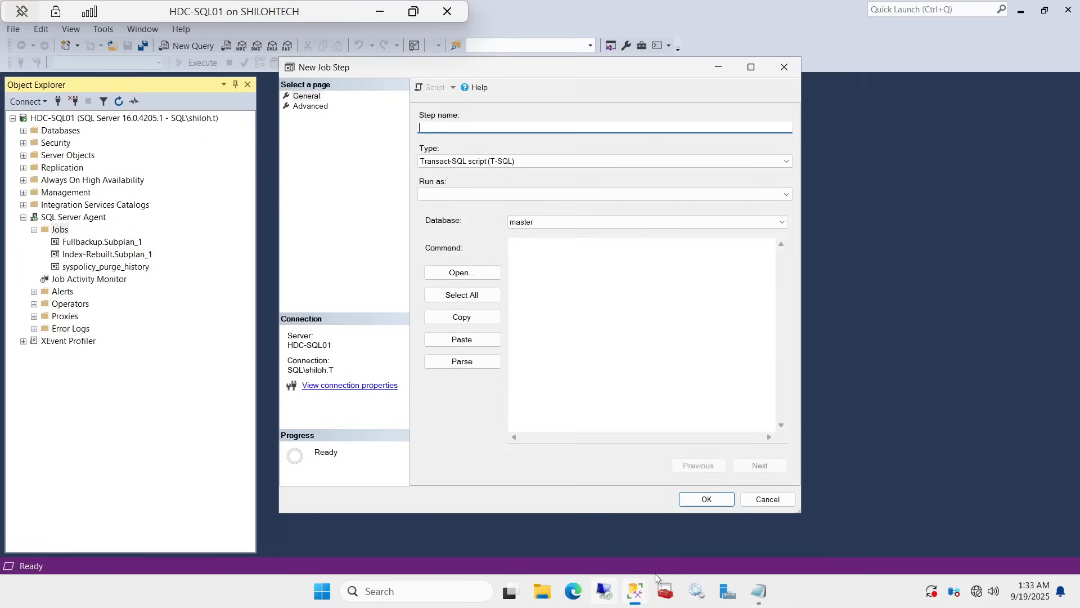
pyautogui.moveTo(759, 596)
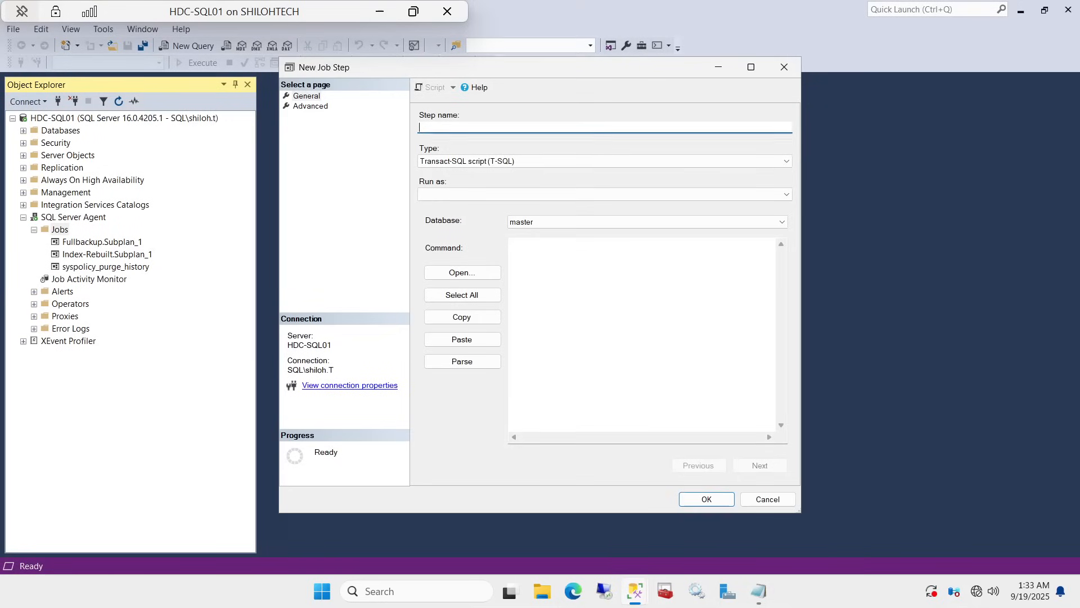
pyautogui.press('capslock')
pyautogui.write('Create')
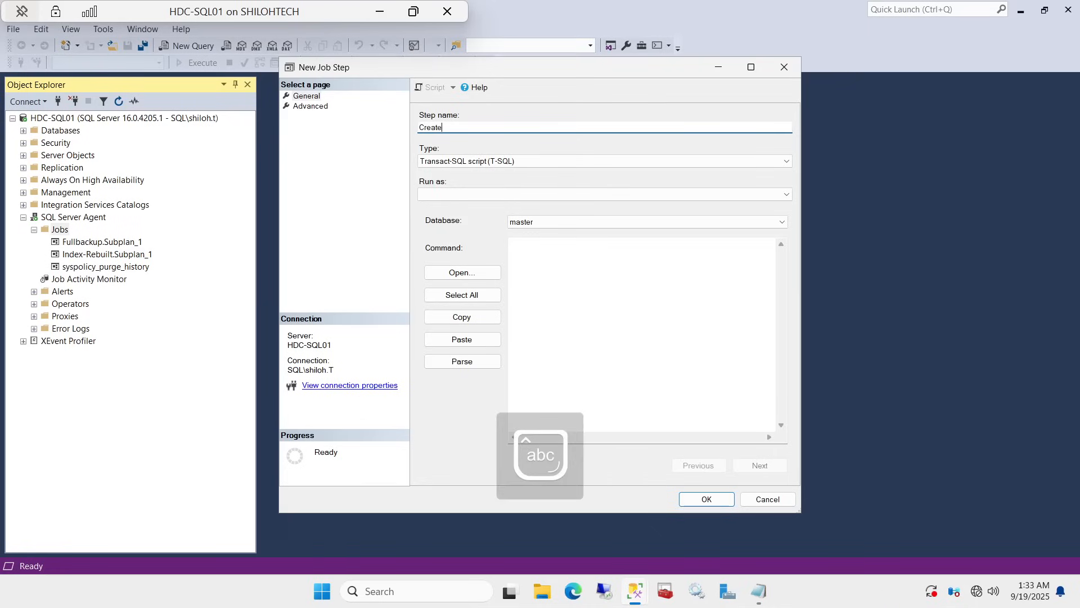
pyautogui.write('table')
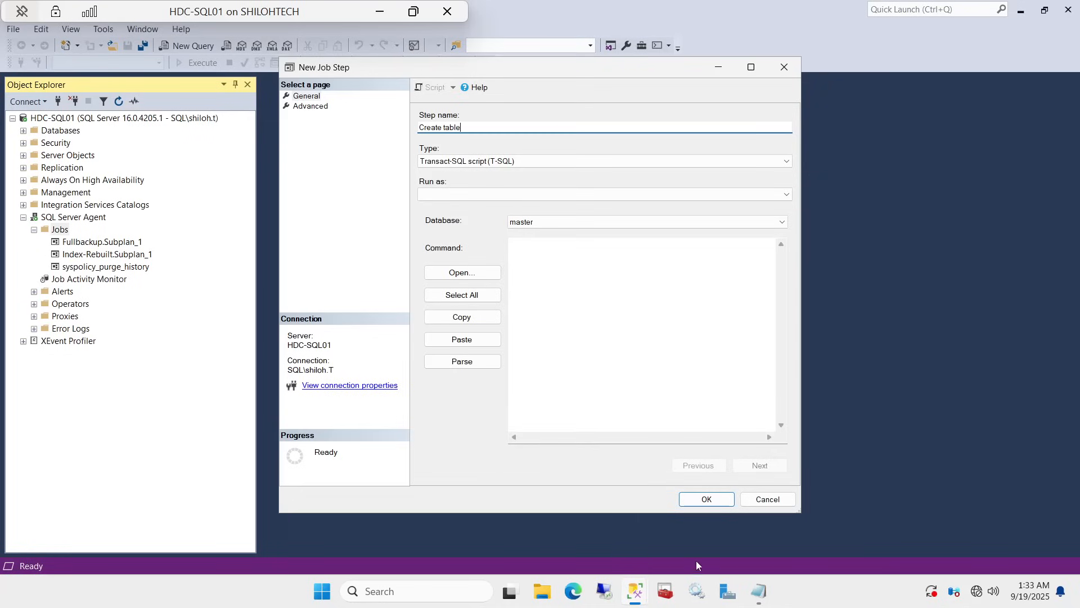
# Step: Copy the table name Products from the automation script in Notepad and append it to the new step's name
pyautogui.moveTo(757, 590)
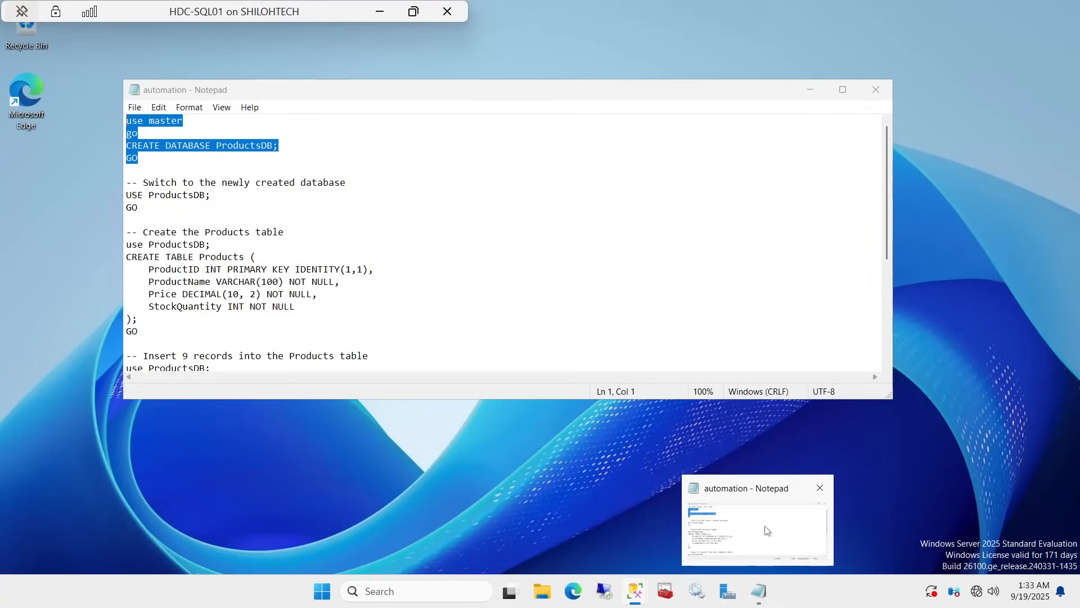
pyautogui.click(768, 531)
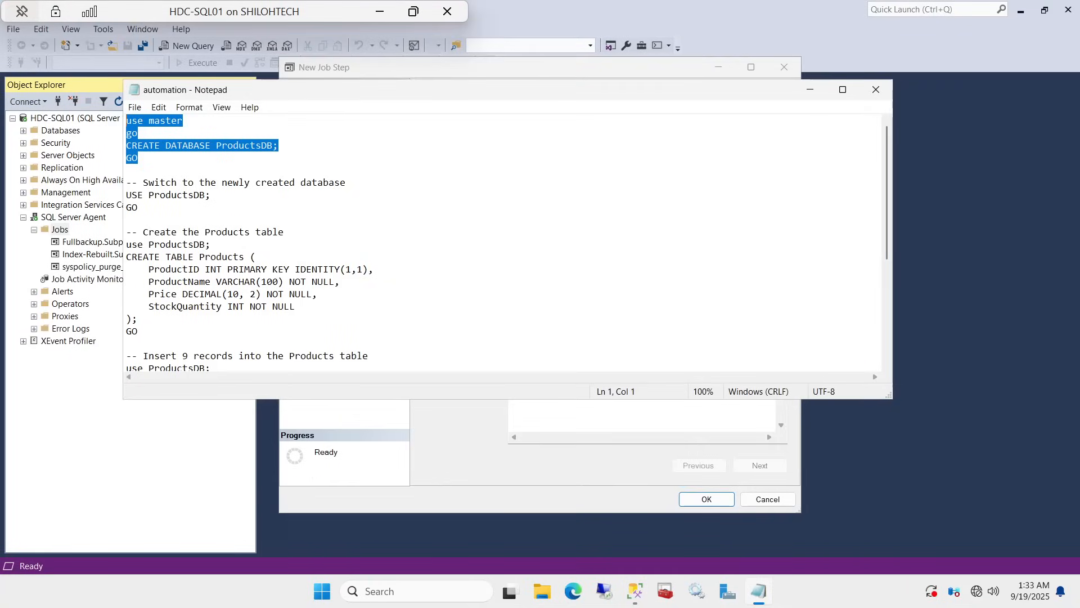
pyautogui.scroll(-1, 507, 242)
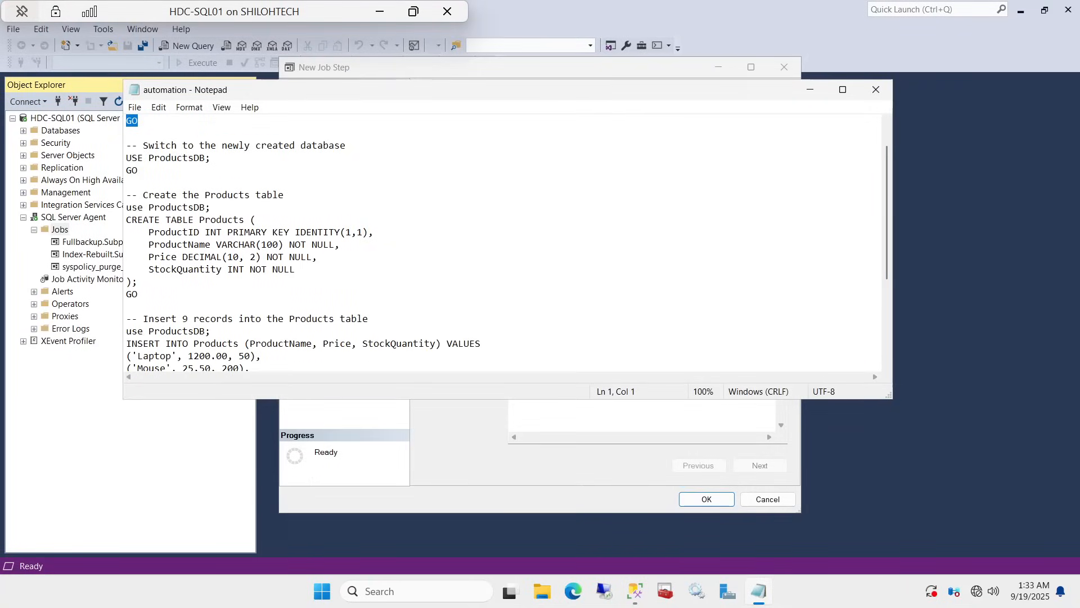
pyautogui.scroll(1, 507, 242)
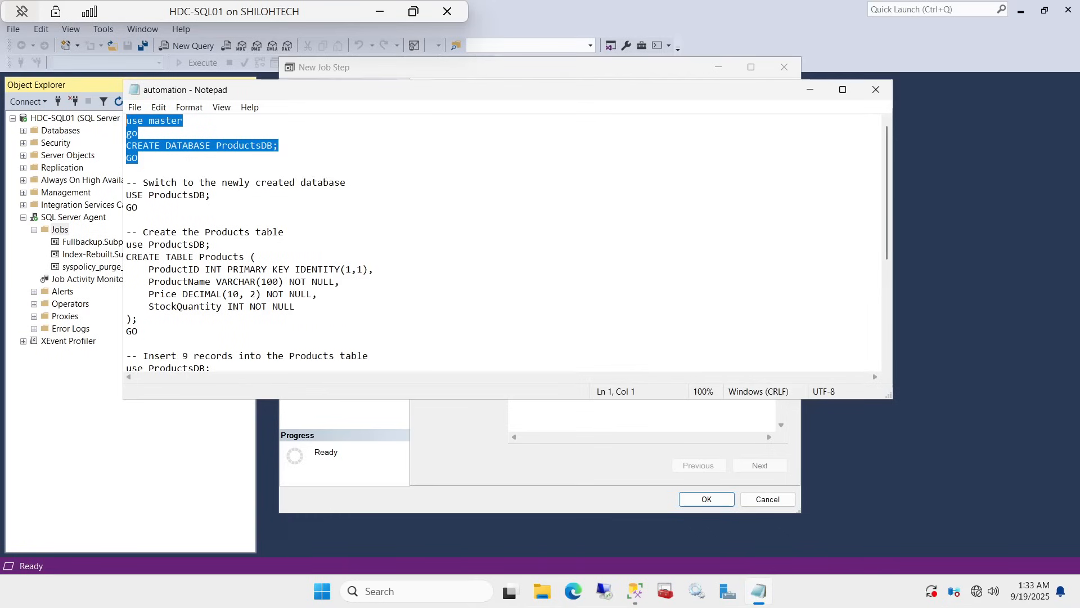
pyautogui.moveTo(245, 258); pyautogui.dragTo(200, 257)
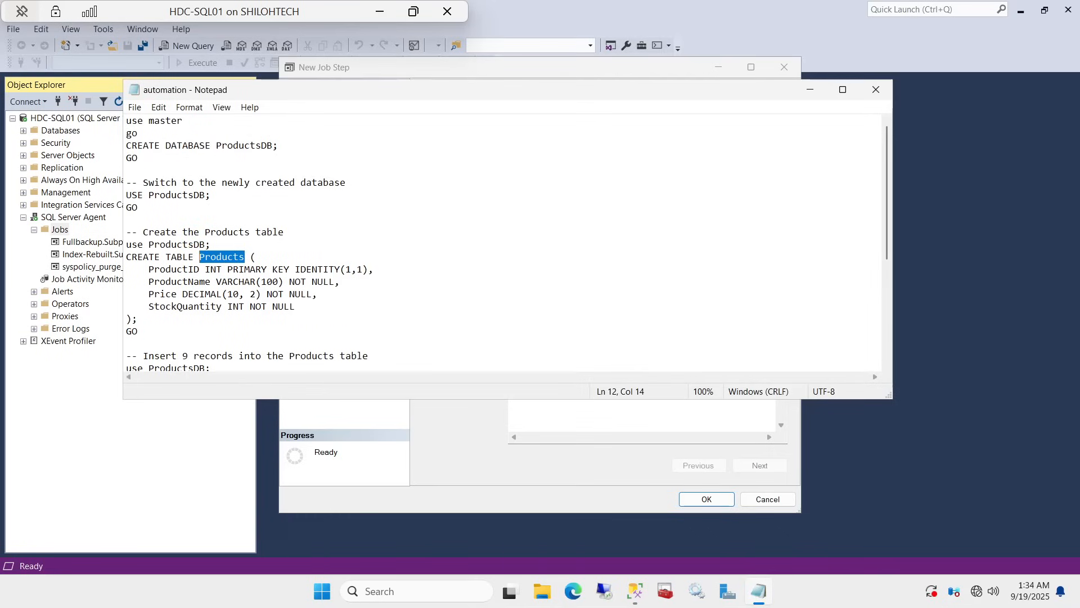
pyautogui.rightClick(218, 256)
pyautogui.click(286, 299)
pyautogui.click(824, 97)
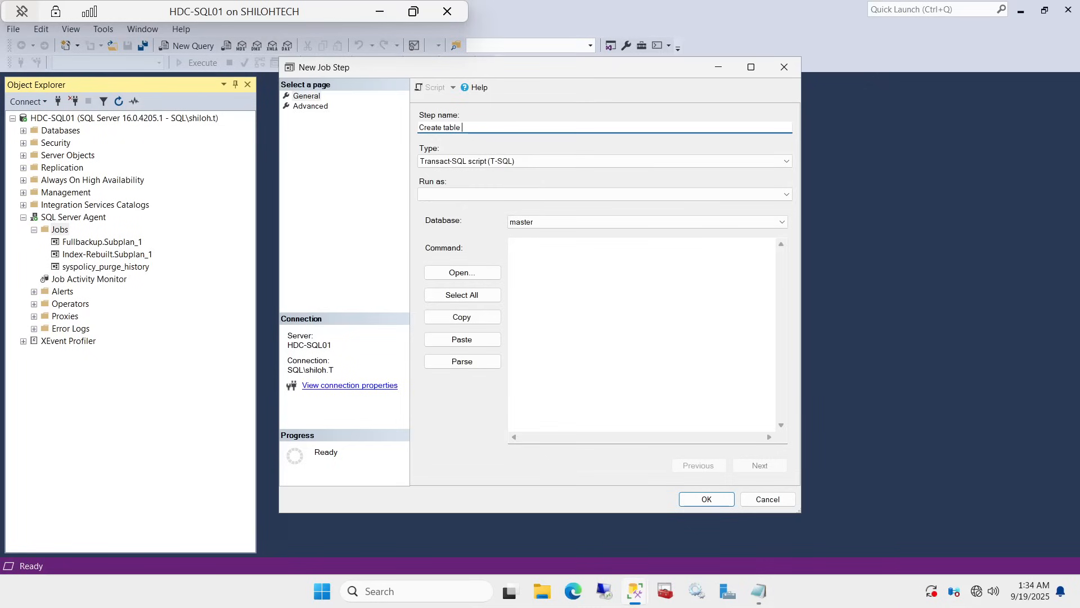
pyautogui.rightClick(487, 130)
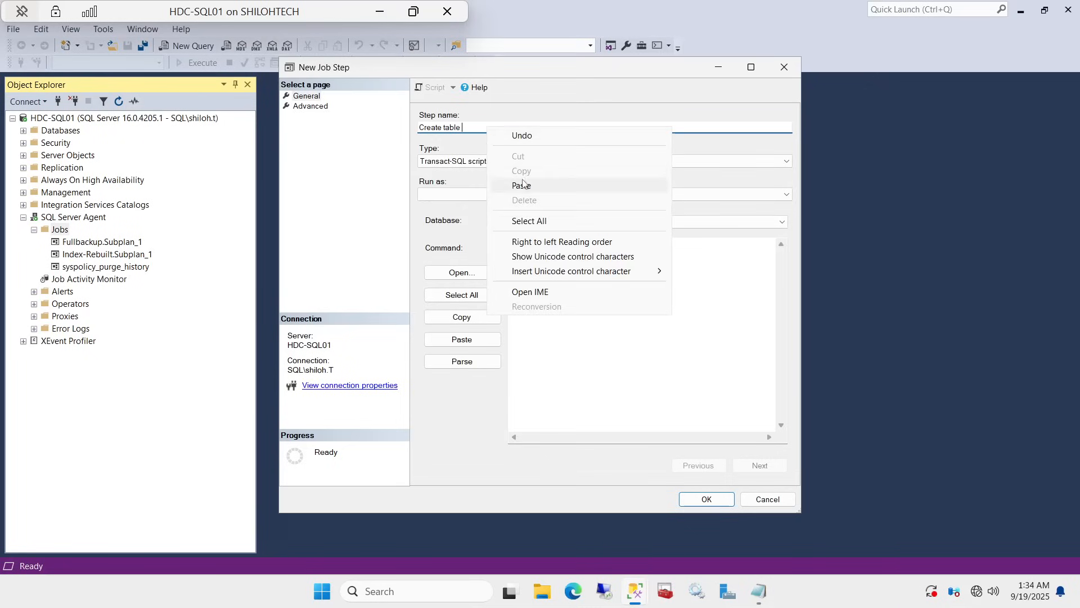
pyautogui.click(525, 185)
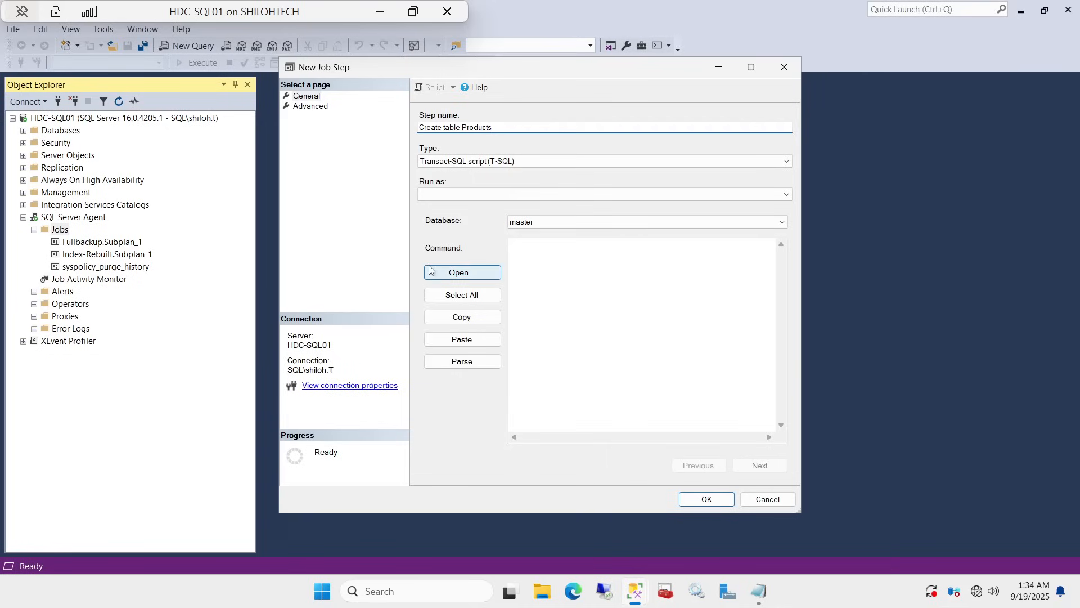
# Step: Copy the Products table creation block, from its comment through GO, from the automation script in Notepad into the job step's command
pyautogui.click(568, 275)
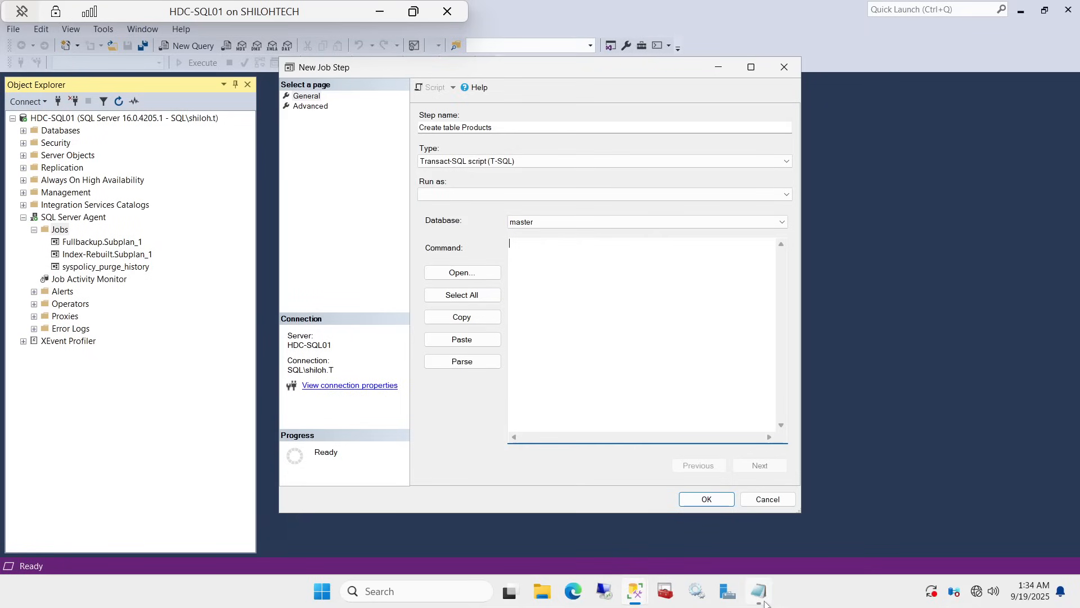
pyautogui.moveTo(757, 597)
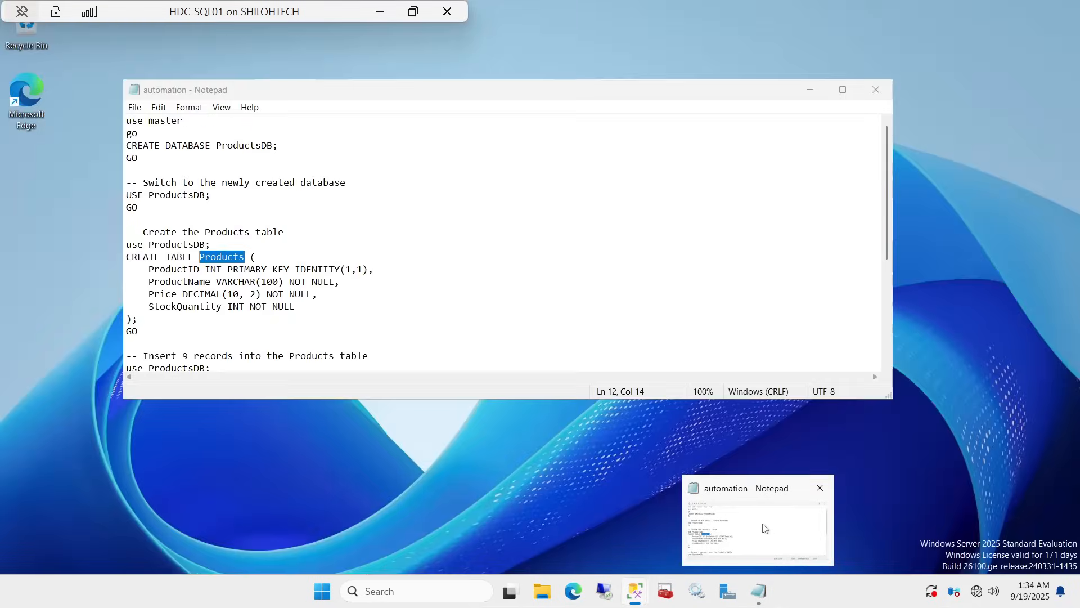
pyautogui.click(765, 530)
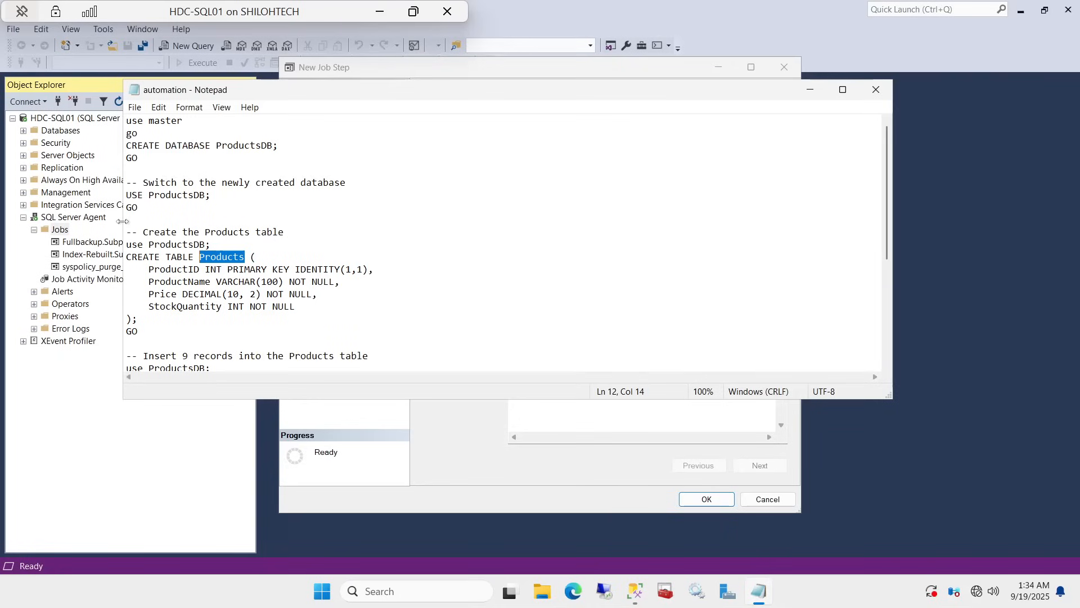
pyautogui.moveTo(127, 232); pyautogui.dragTo(137, 331)
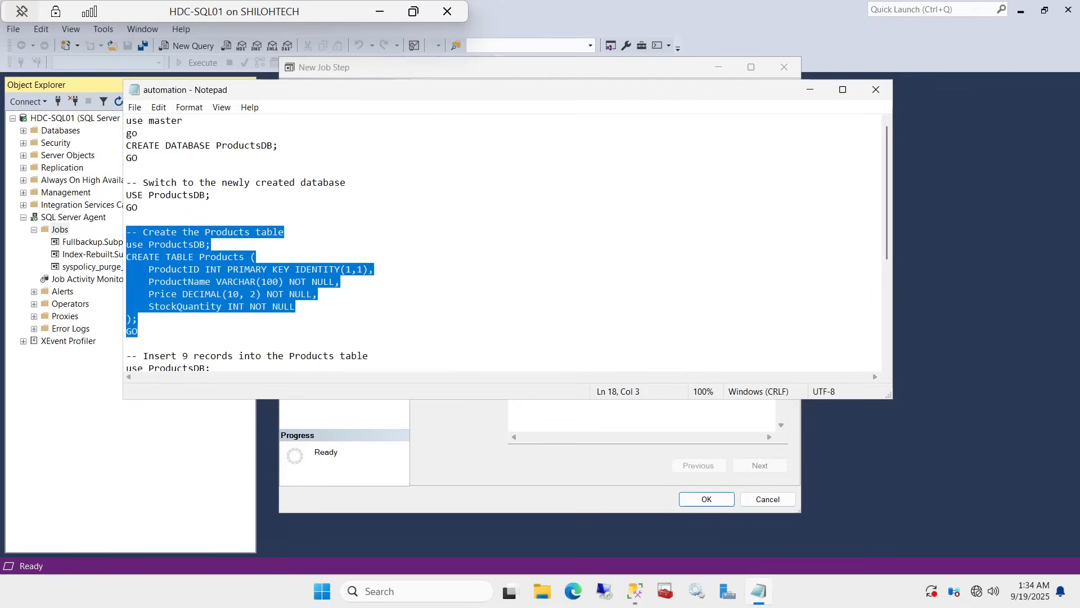
pyautogui.rightClick(153, 258)
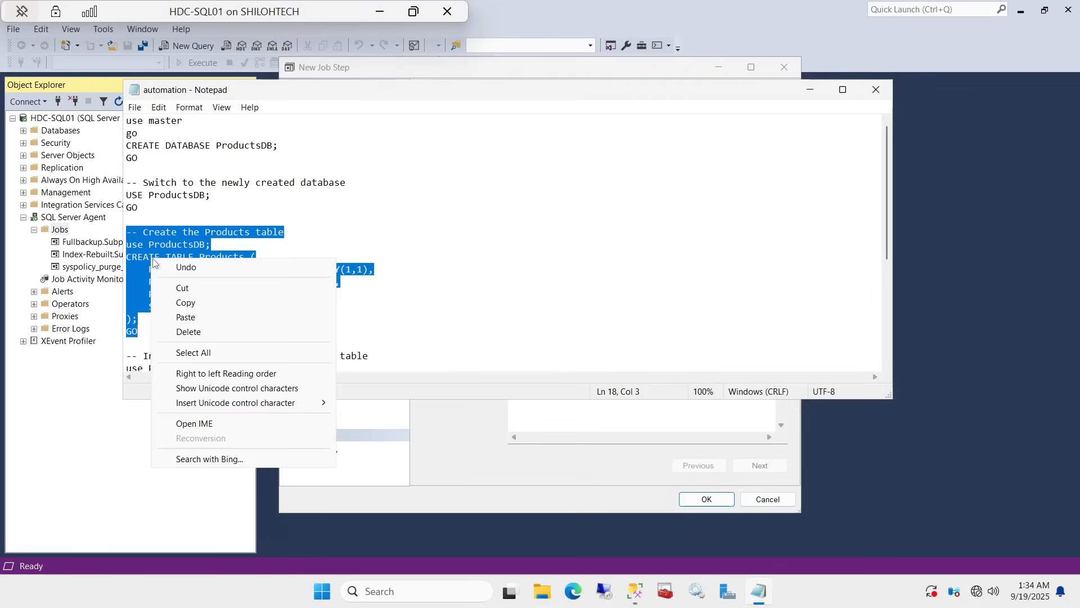
pyautogui.click(202, 301)
pyautogui.click(810, 91)
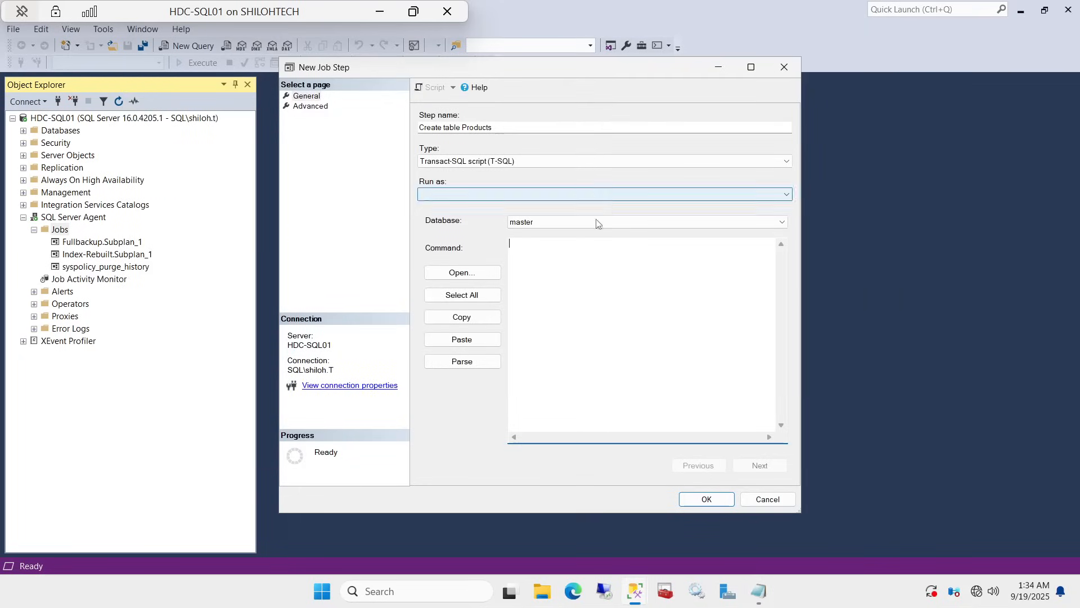
pyautogui.rightClick(536, 260)
pyautogui.click(568, 316)
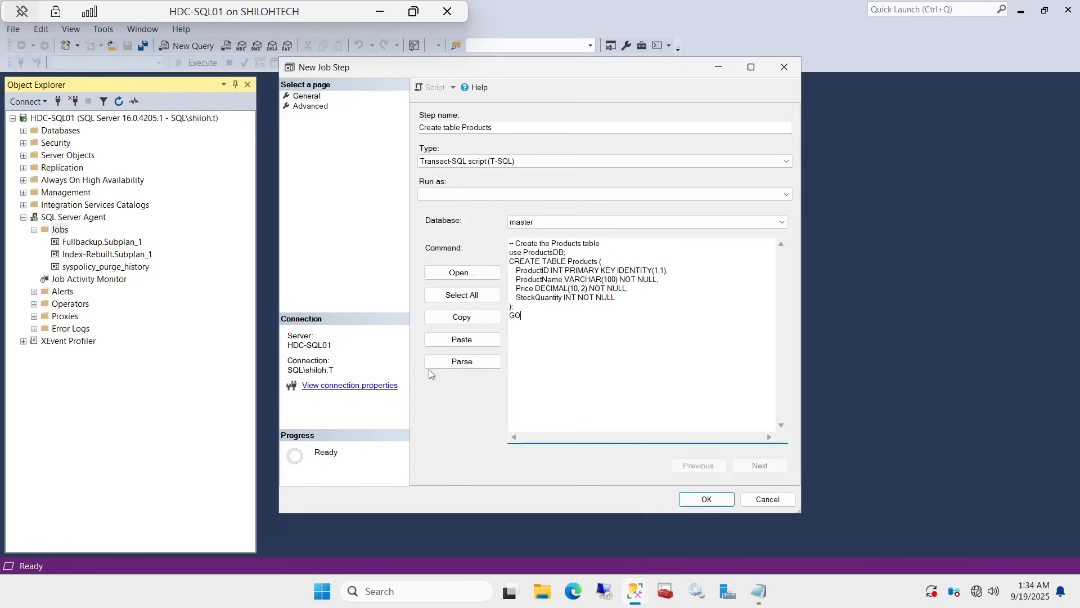
# Step: Parse the table creation command and list the databases on HDC-SQL01 to check for ProductsDB
pyautogui.click(457, 361)
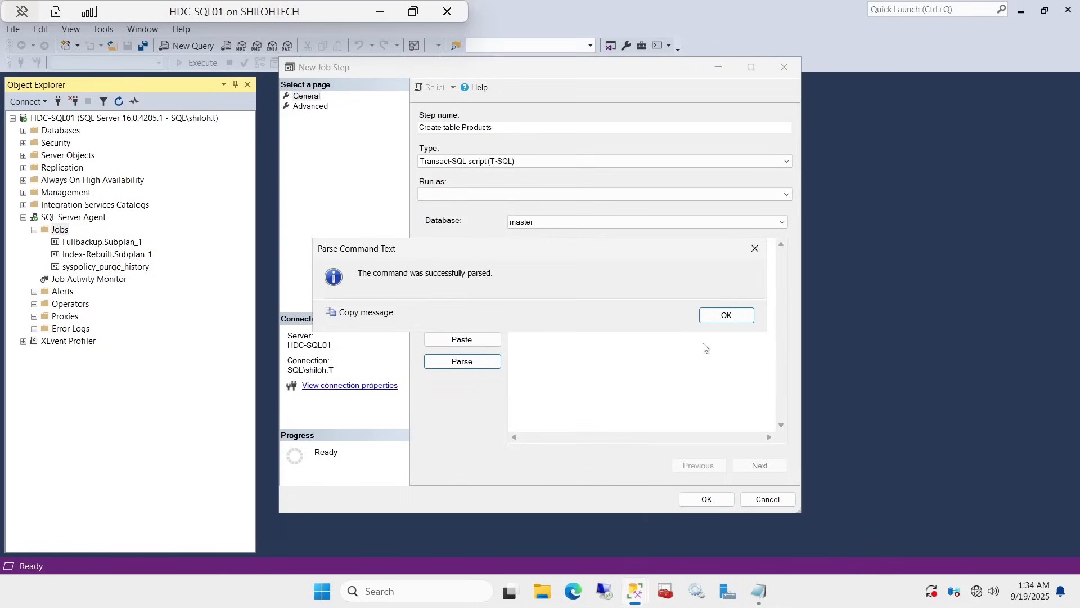
pyautogui.click(742, 319)
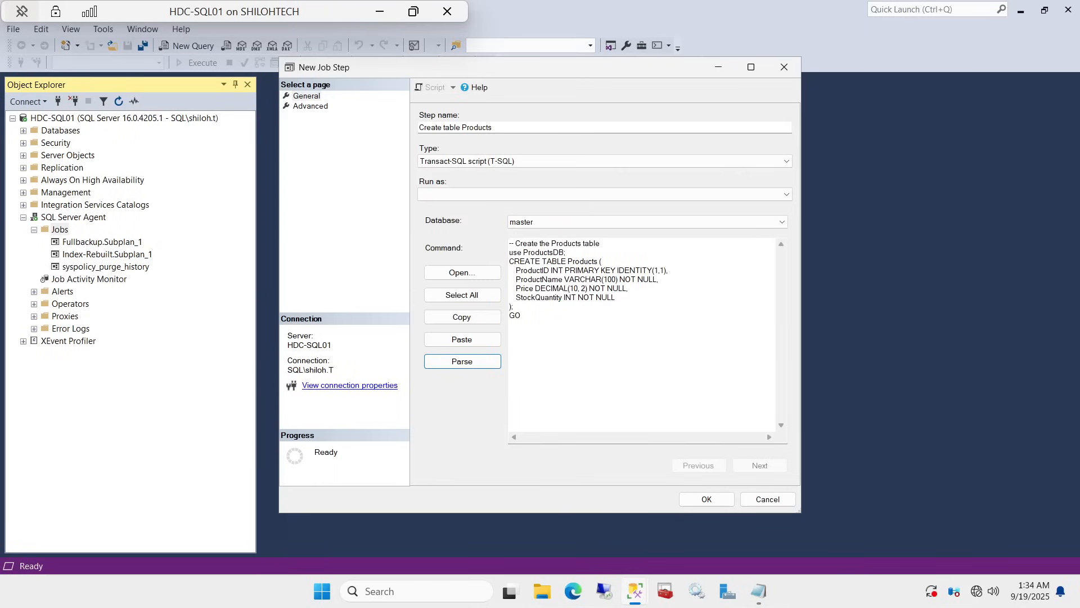
pyautogui.moveTo(521, 315); pyautogui.dragTo(513, 243)
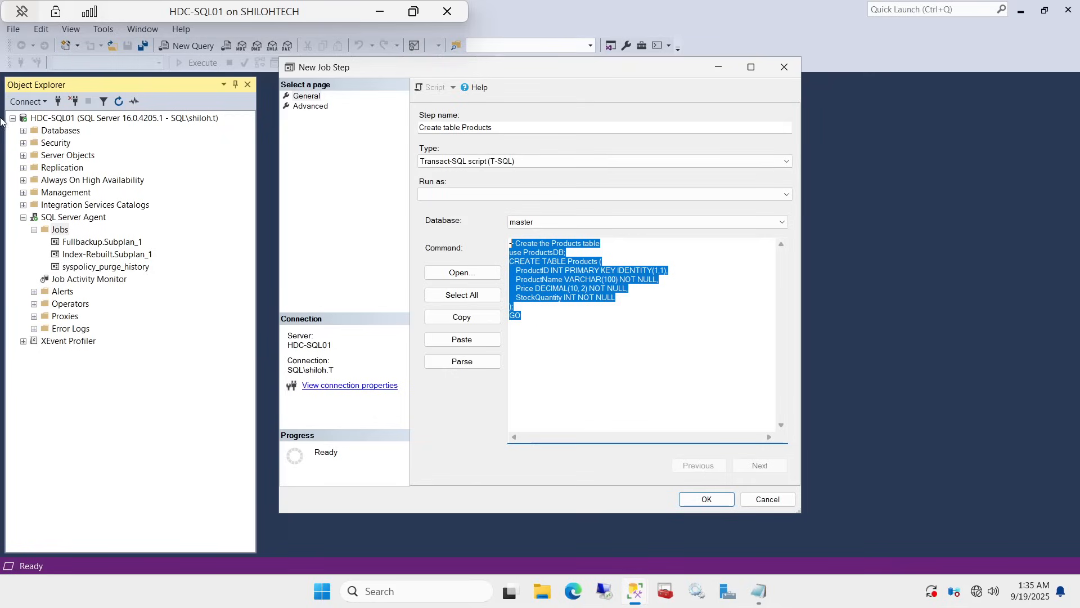
pyautogui.click(23, 131)
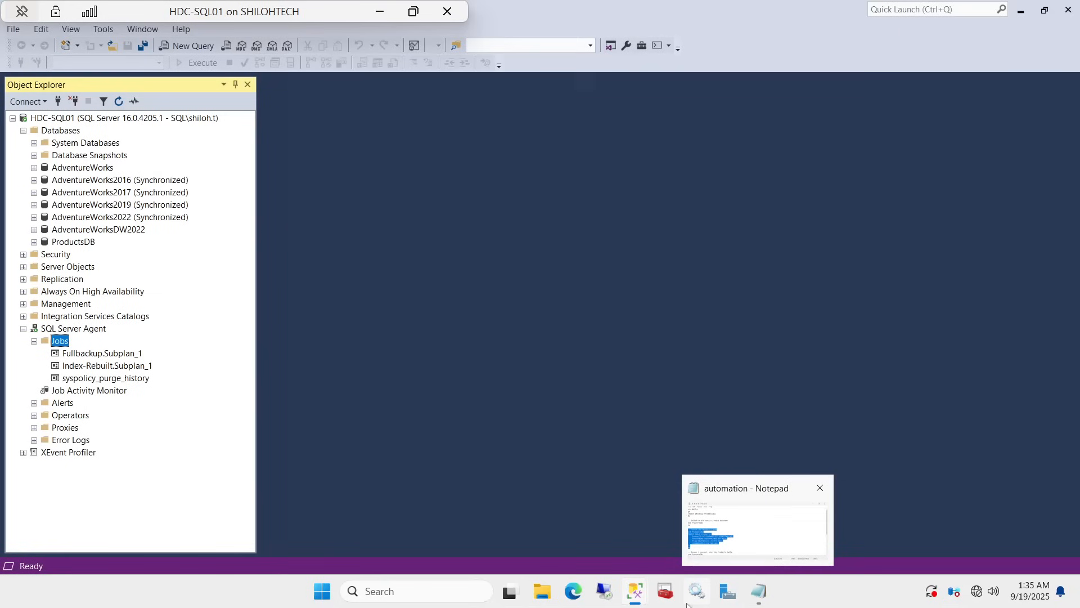
pyautogui.moveTo(627, 603)
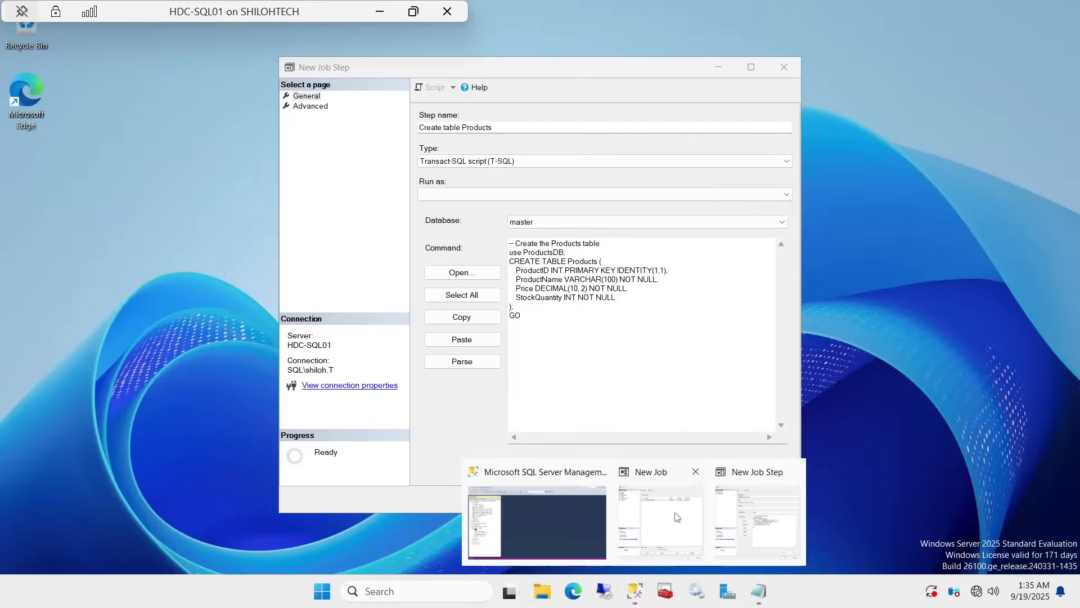
pyautogui.click(677, 516)
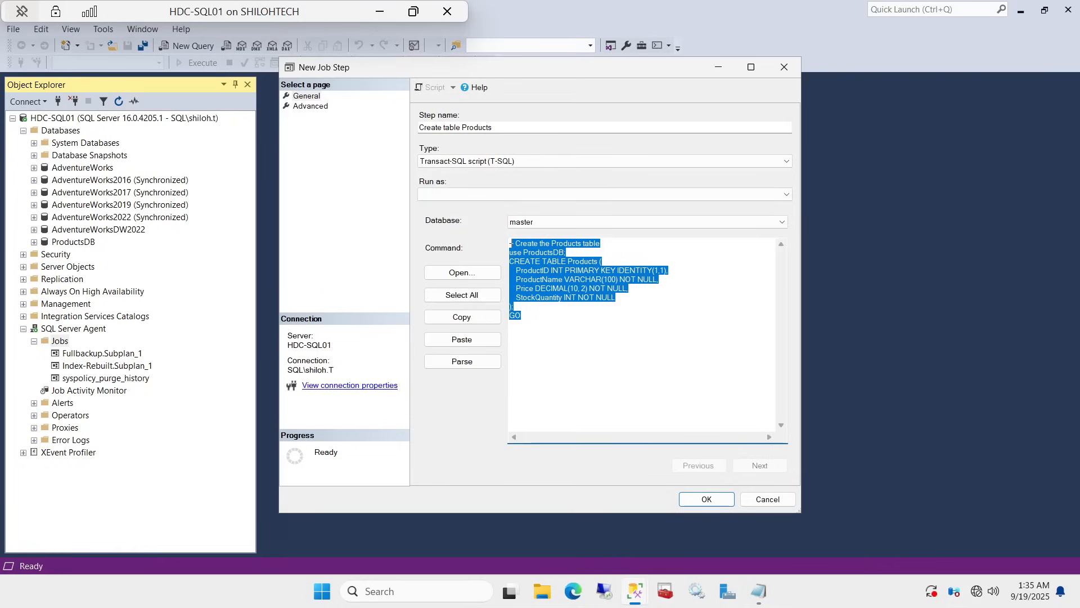
pyautogui.moveTo(524, 316); pyautogui.dragTo(512, 244)
# Step: Set the job step window aside and delete the existing ProductsDB database, including its backup and restore history
pyautogui.click(718, 72)
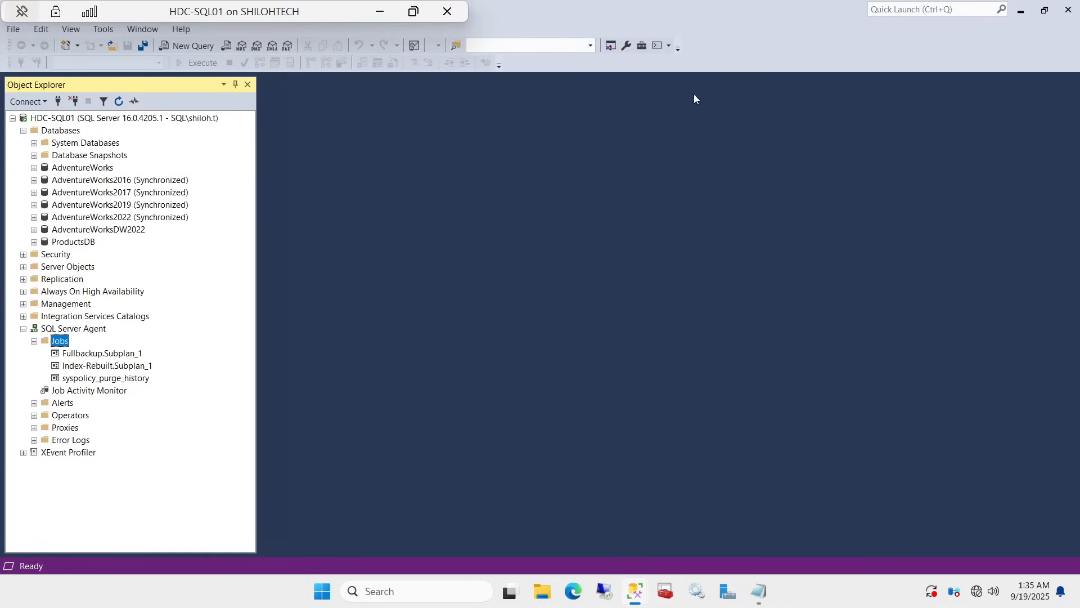
pyautogui.rightClick(63, 243)
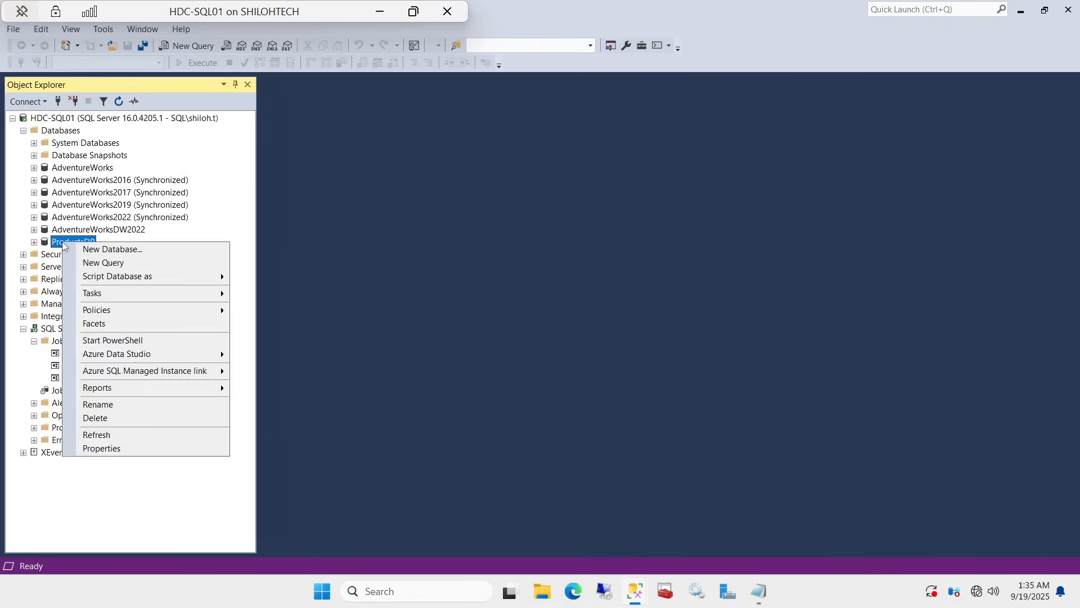
pyautogui.click(124, 419)
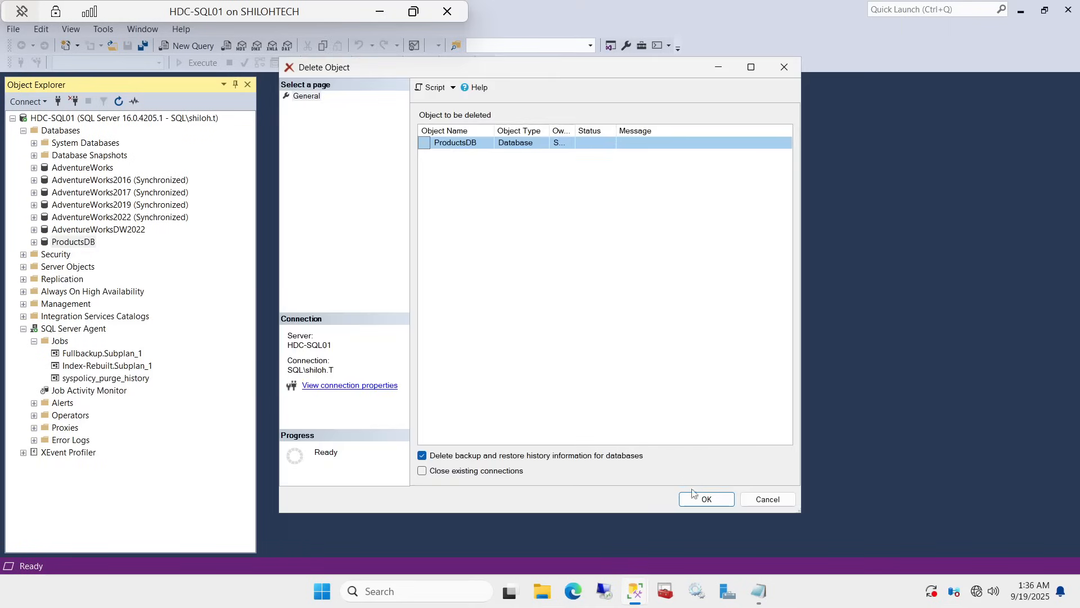
pyautogui.click(706, 501)
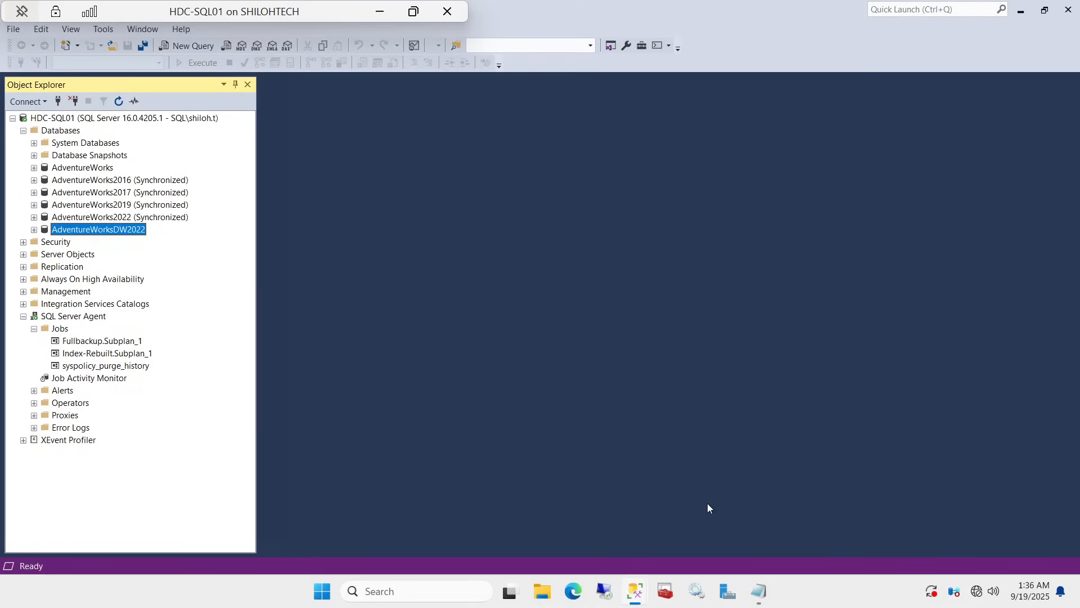
# Step: Refresh the HDC-SQL01 server and its Databases folder
pyautogui.rightClick(108, 119)
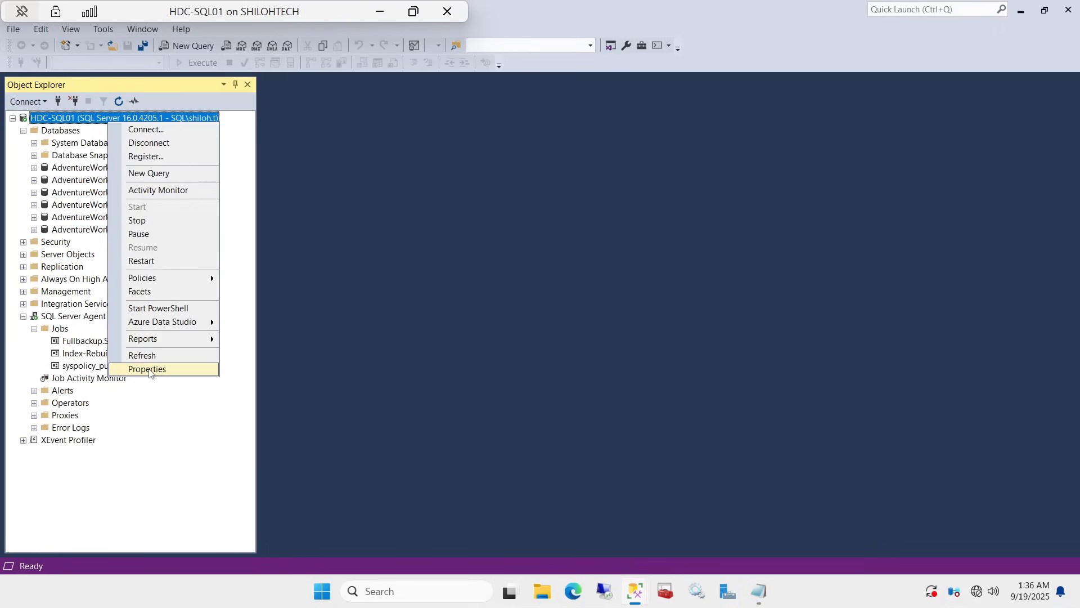
pyautogui.click(144, 369)
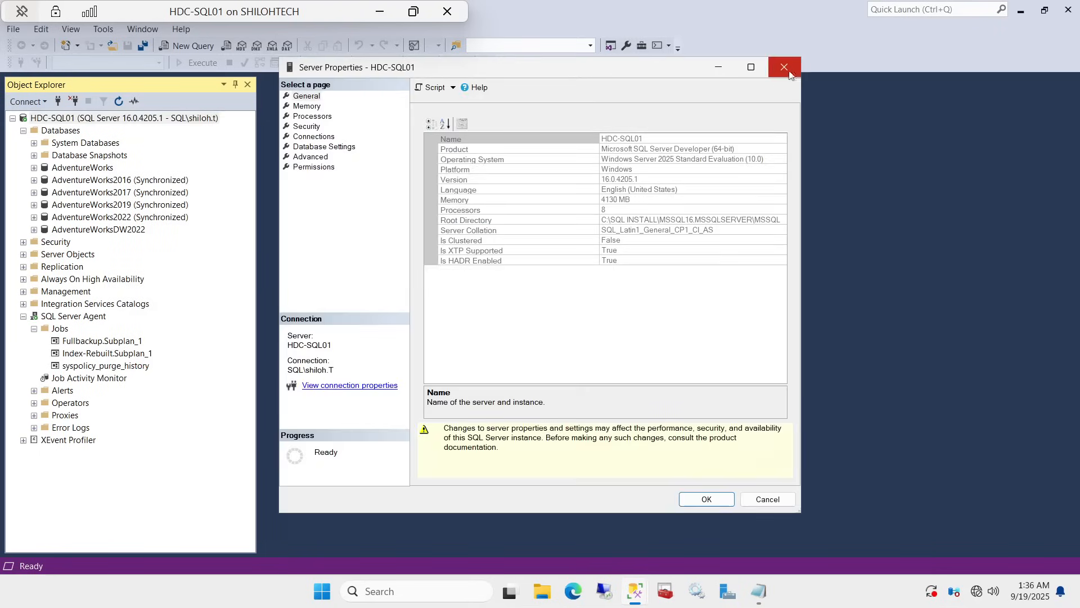
pyautogui.click(794, 72)
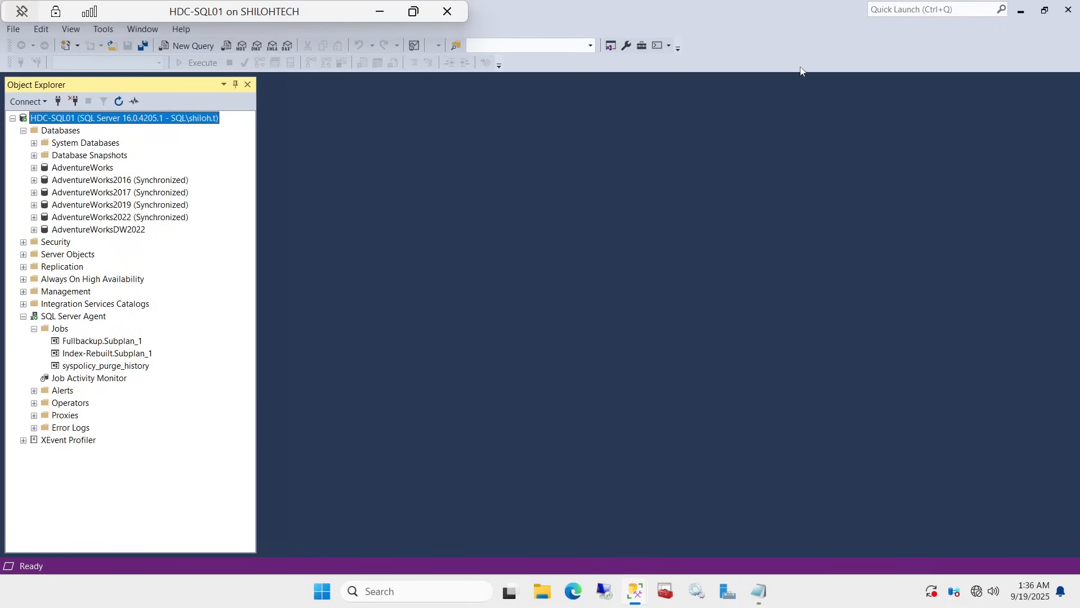
pyautogui.rightClick(115, 119)
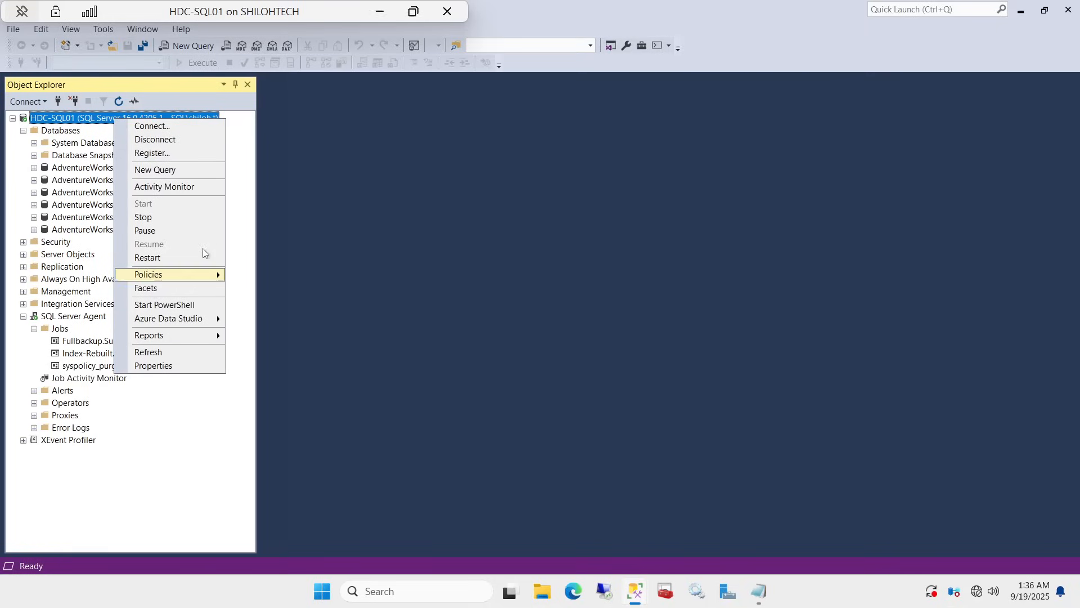
pyautogui.click(181, 353)
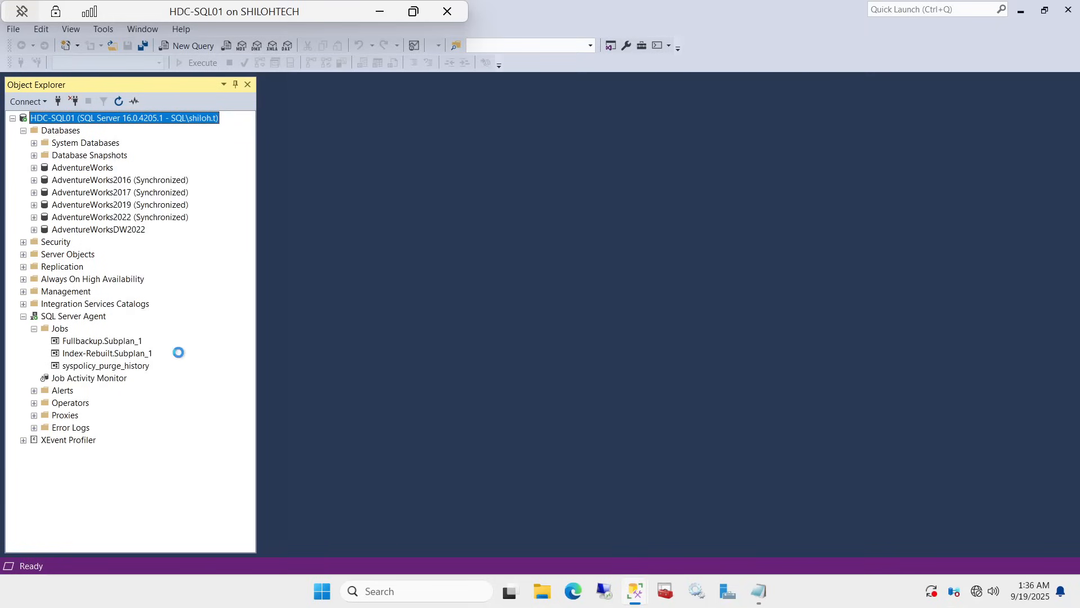
pyautogui.rightClick(58, 131)
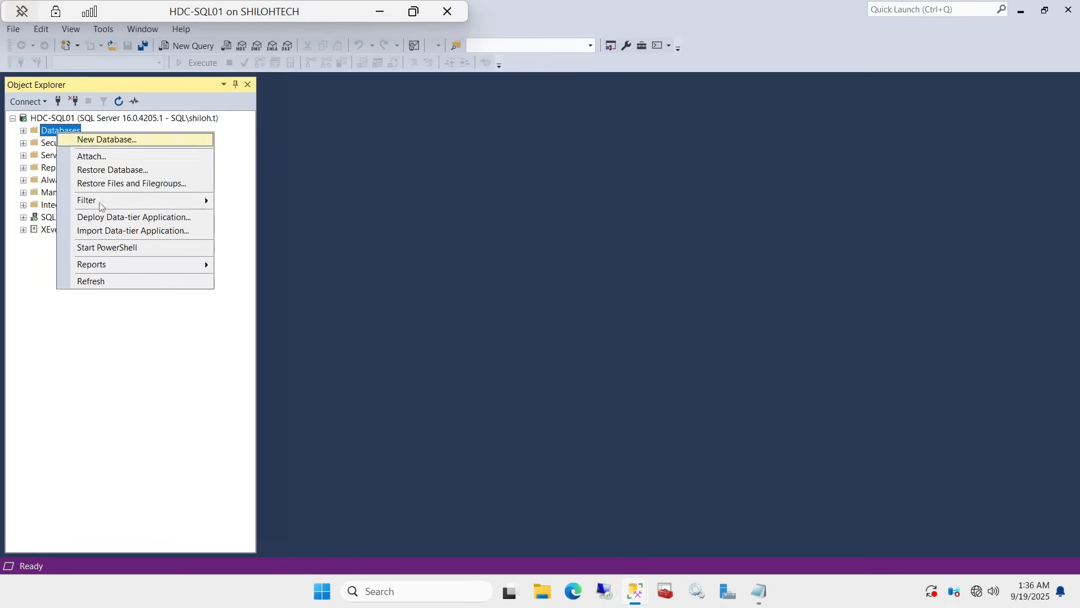
pyautogui.click(104, 284)
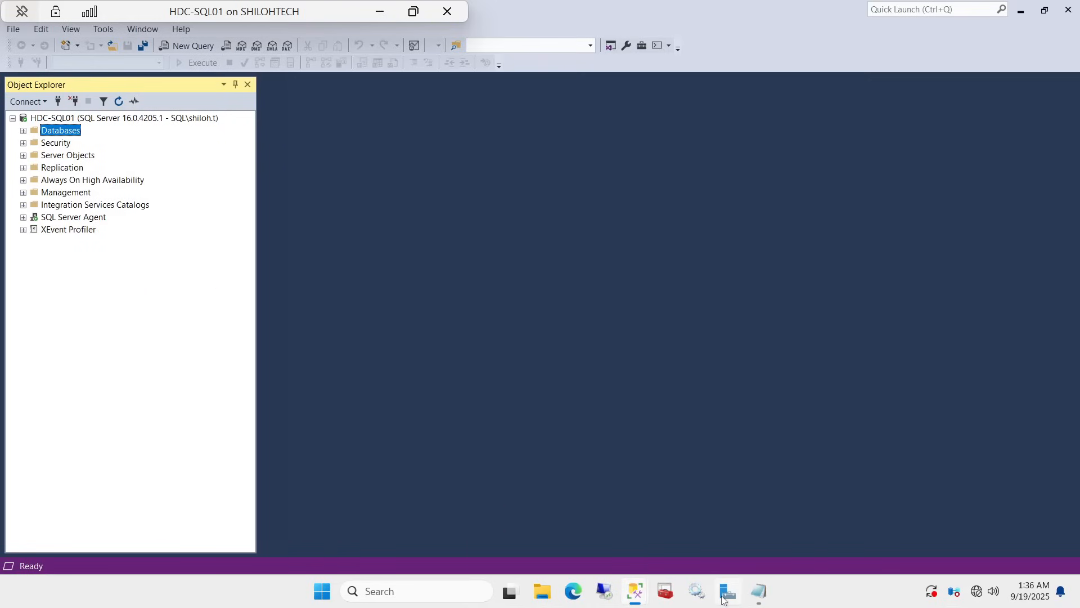
# Step: Return to the "Create table Products" job step, parse its command again and save the step
pyautogui.moveTo(639, 605)
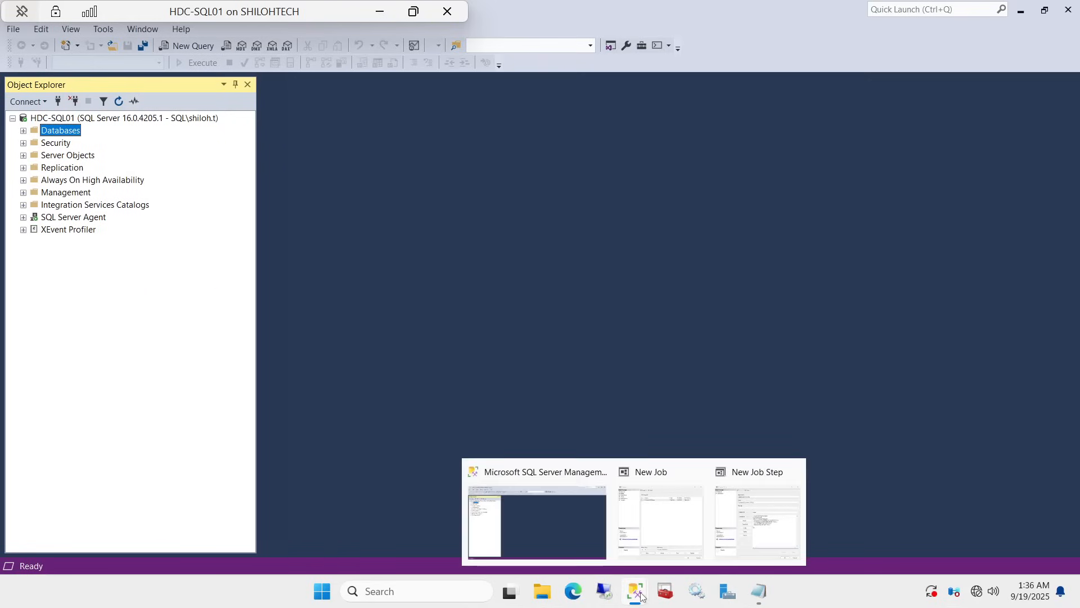
pyautogui.click(671, 524)
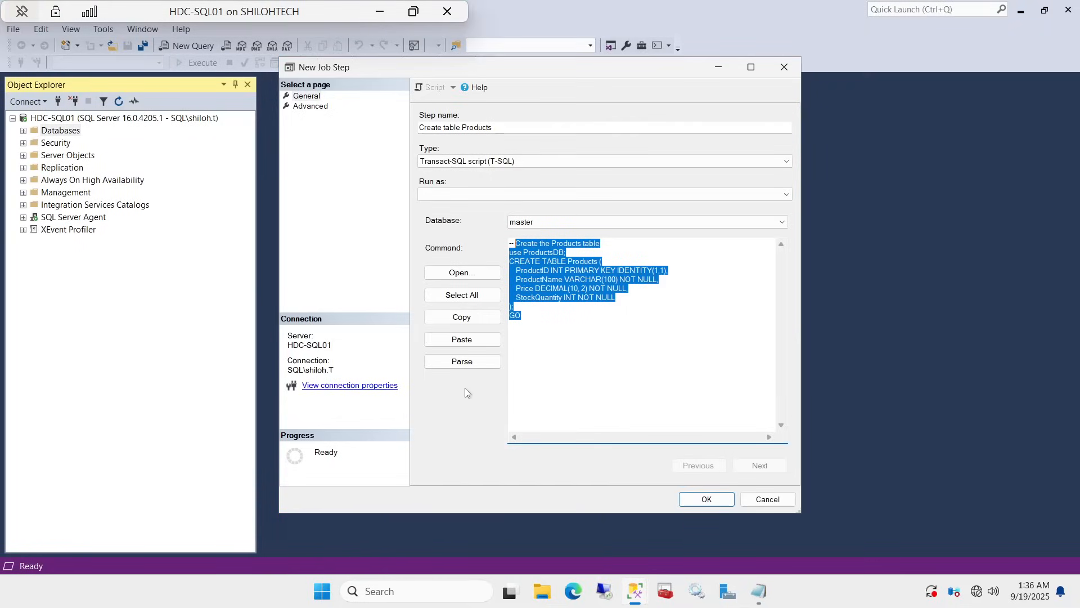
pyautogui.click(460, 364)
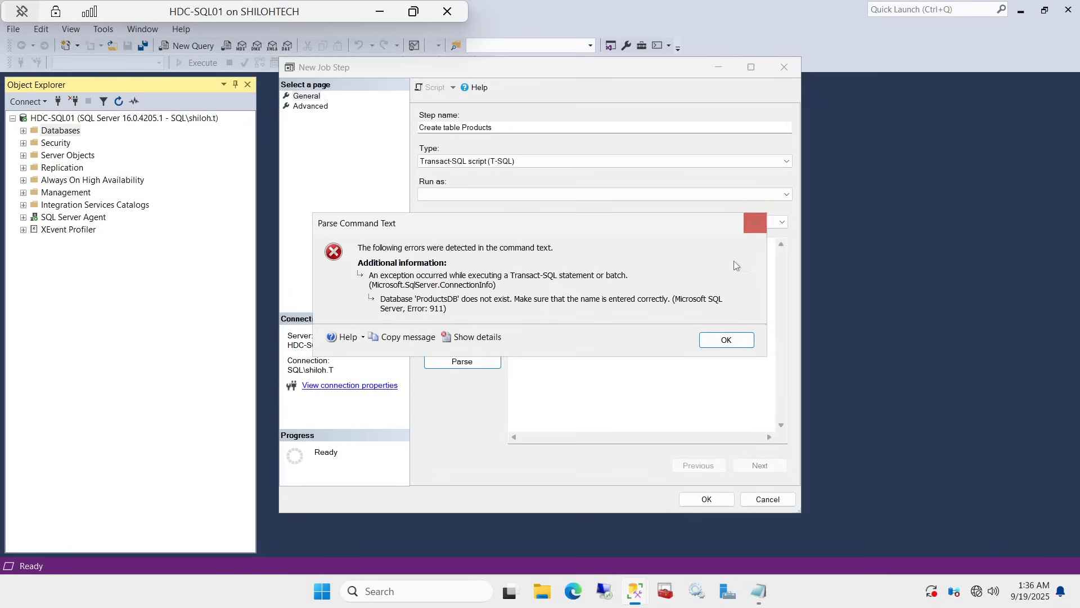
pyautogui.click(726, 340)
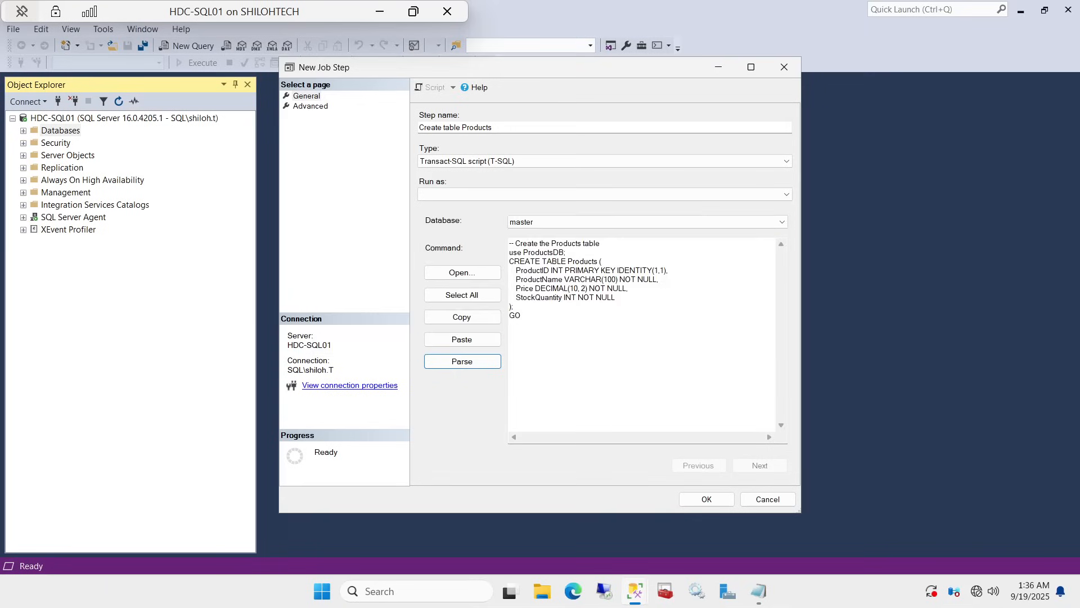
pyautogui.click(463, 366)
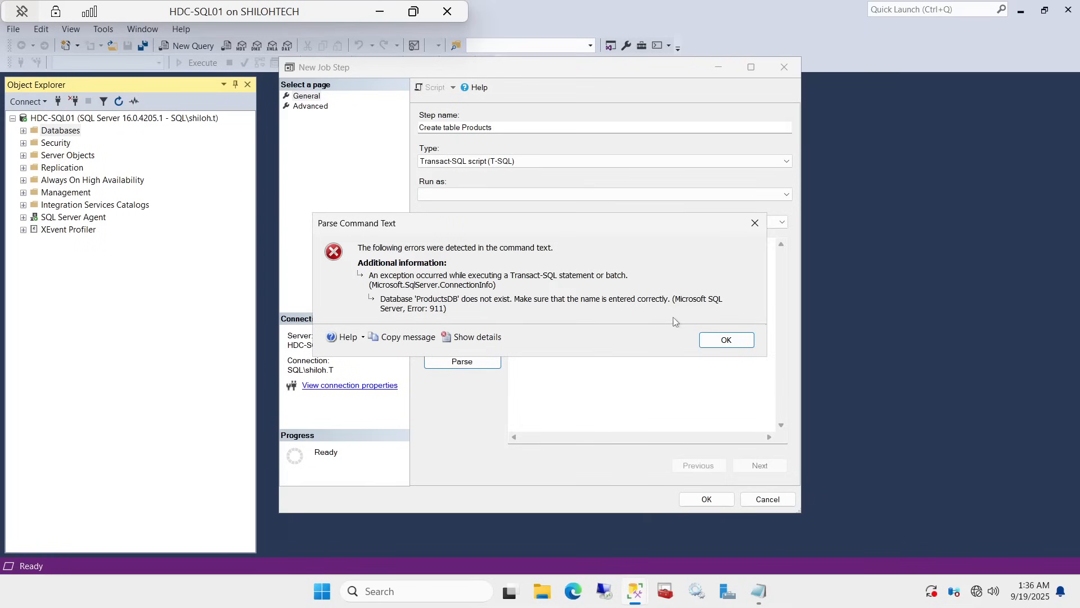
pyautogui.click(726, 340)
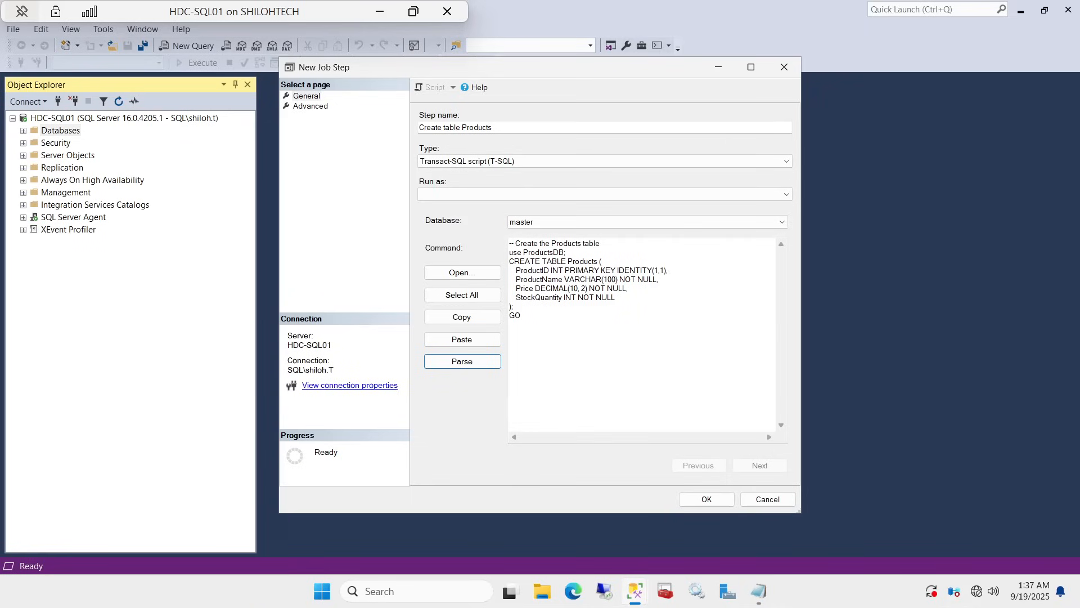
pyautogui.click(708, 502)
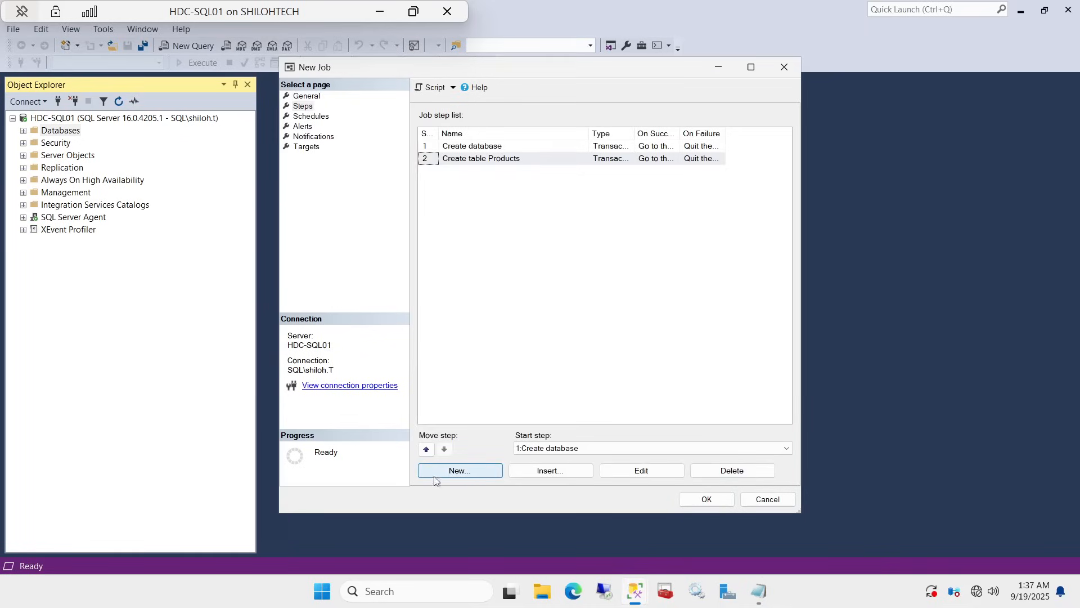
# Step: Begin a new job step and copy the block that inserts 9 records into Products from the automation file in Notepad
pyautogui.click(465, 472)
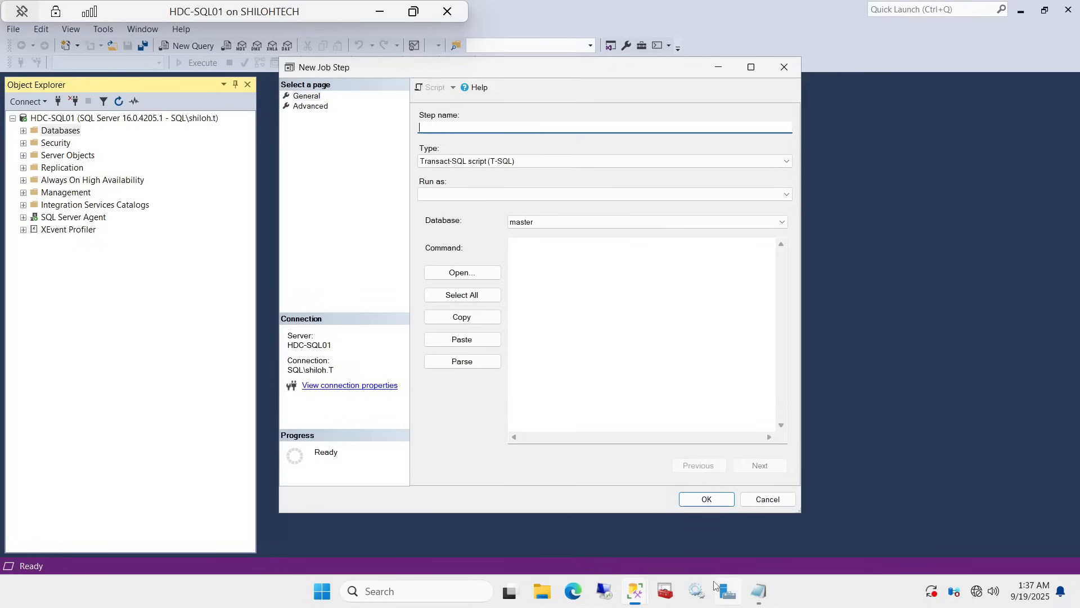
pyautogui.moveTo(760, 591)
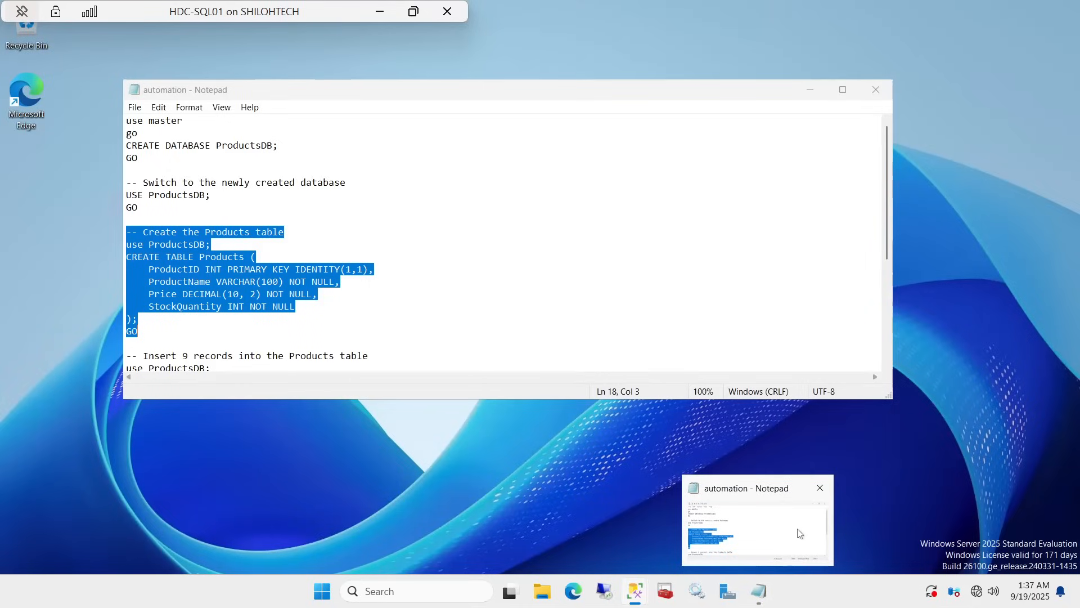
pyautogui.click(763, 531)
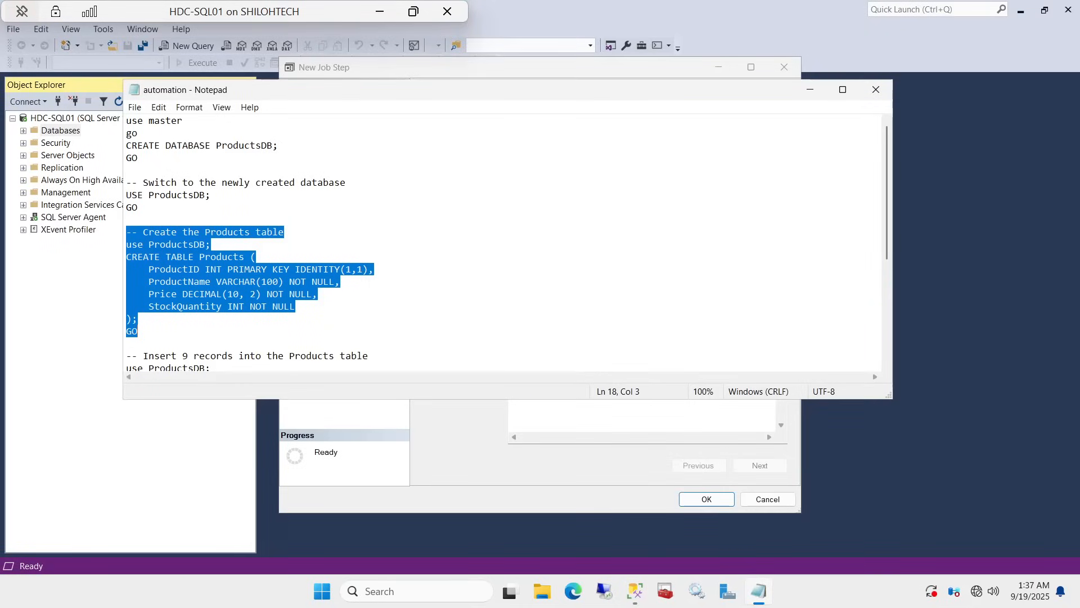
pyautogui.scroll(-4, 501, 242)
pyautogui.scroll(-1, 501, 242)
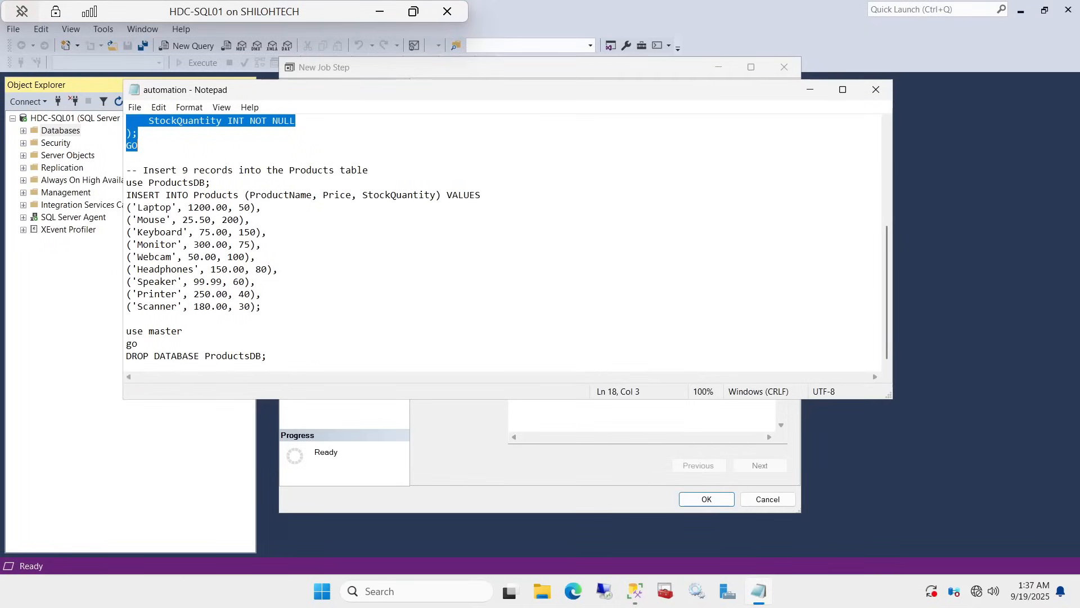
pyautogui.moveTo(261, 306); pyautogui.dragTo(127, 169)
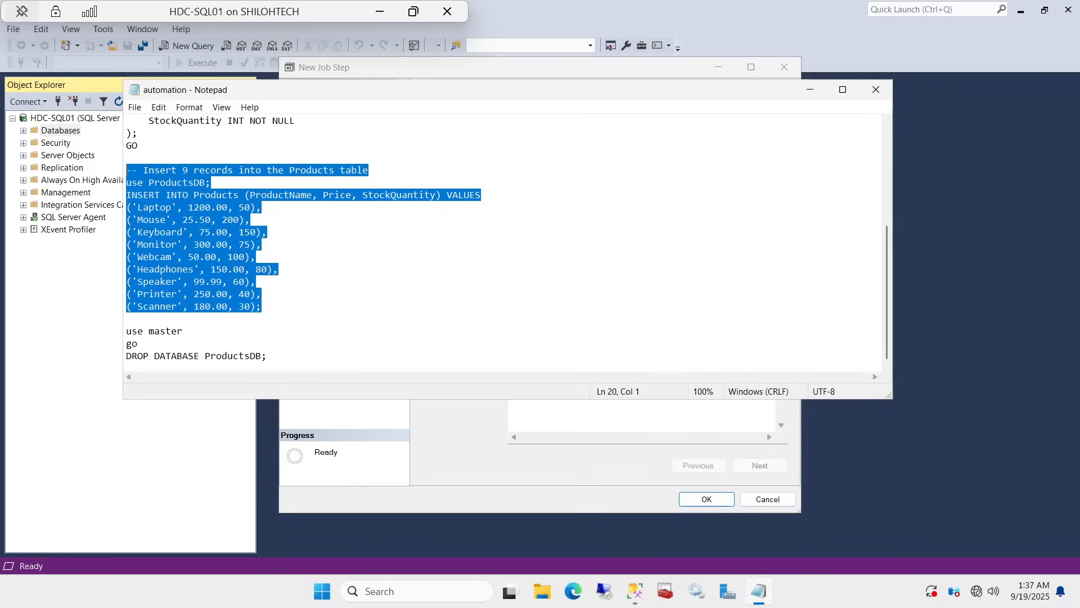
pyautogui.rightClick(151, 209)
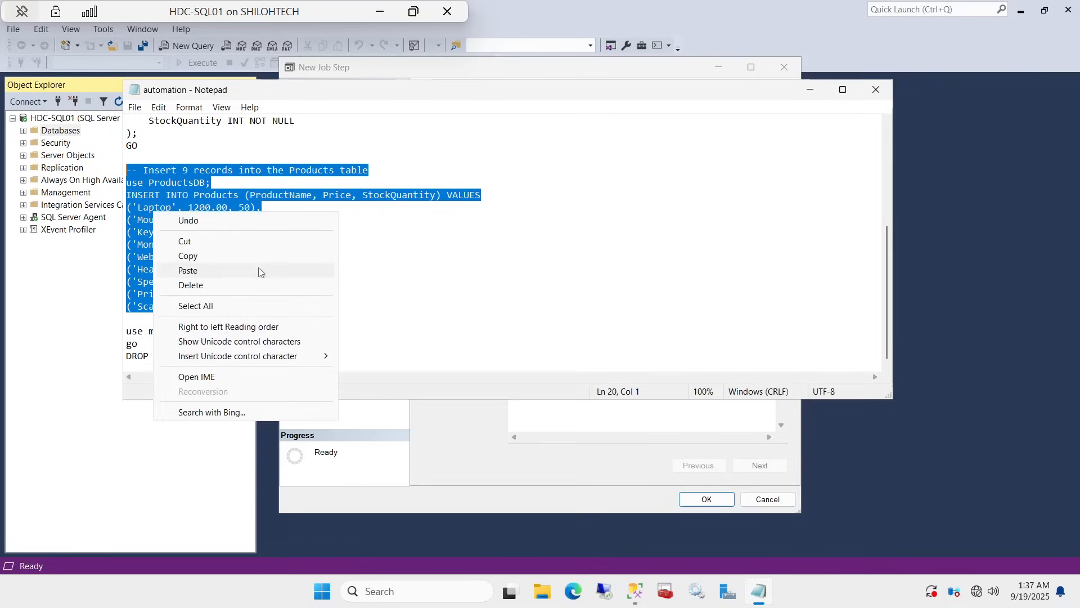
pyautogui.click(219, 252)
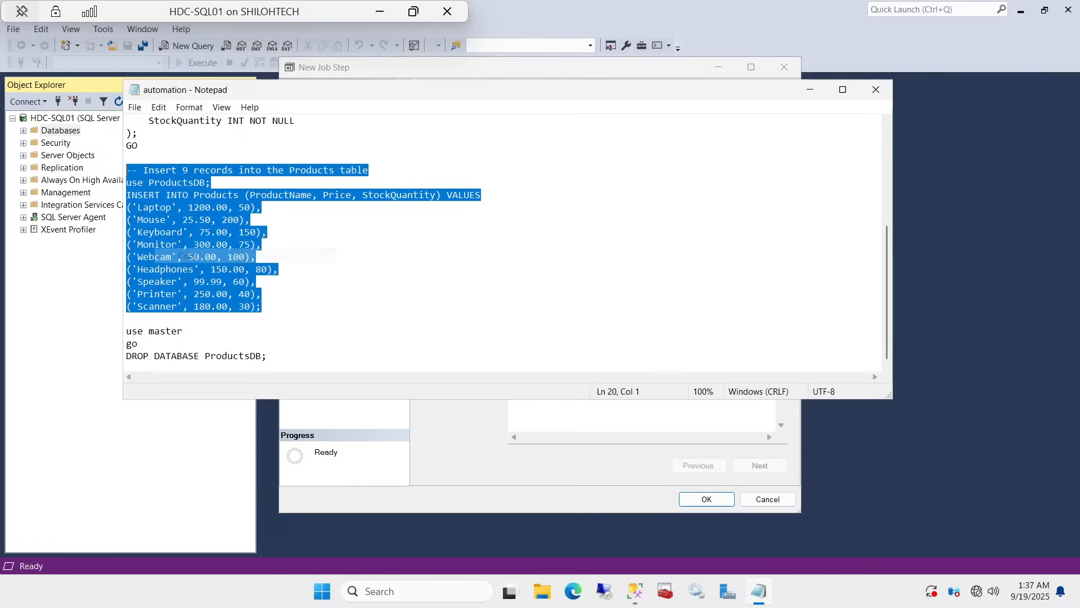
pyautogui.click(811, 90)
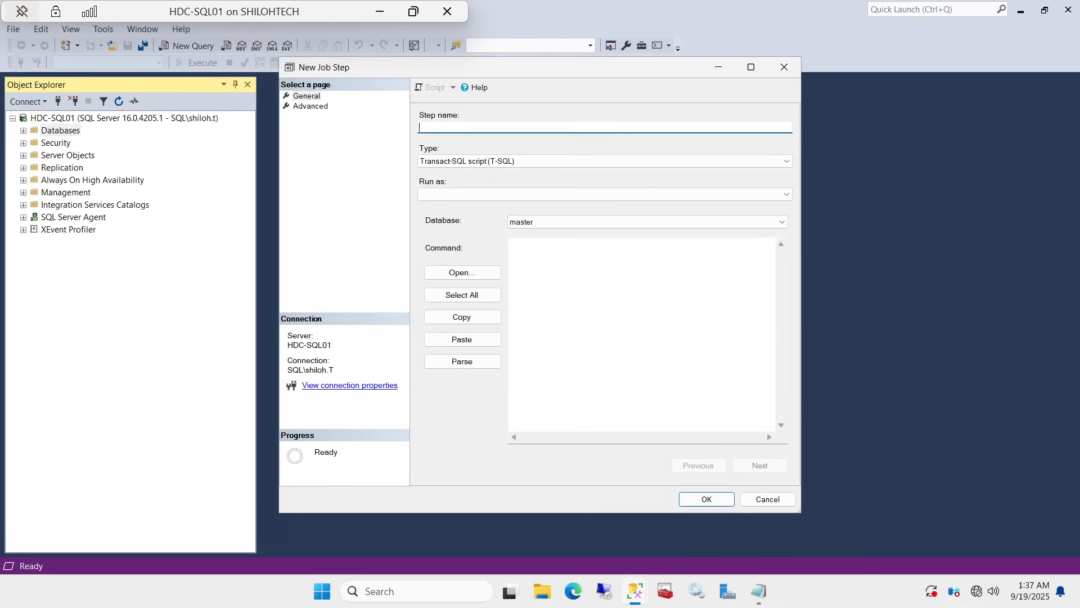
# Step: Name the job step "Insert record" and paste the copied INSERT INTO Products script as its command
pyautogui.press('capslock')
pyautogui.write('In')
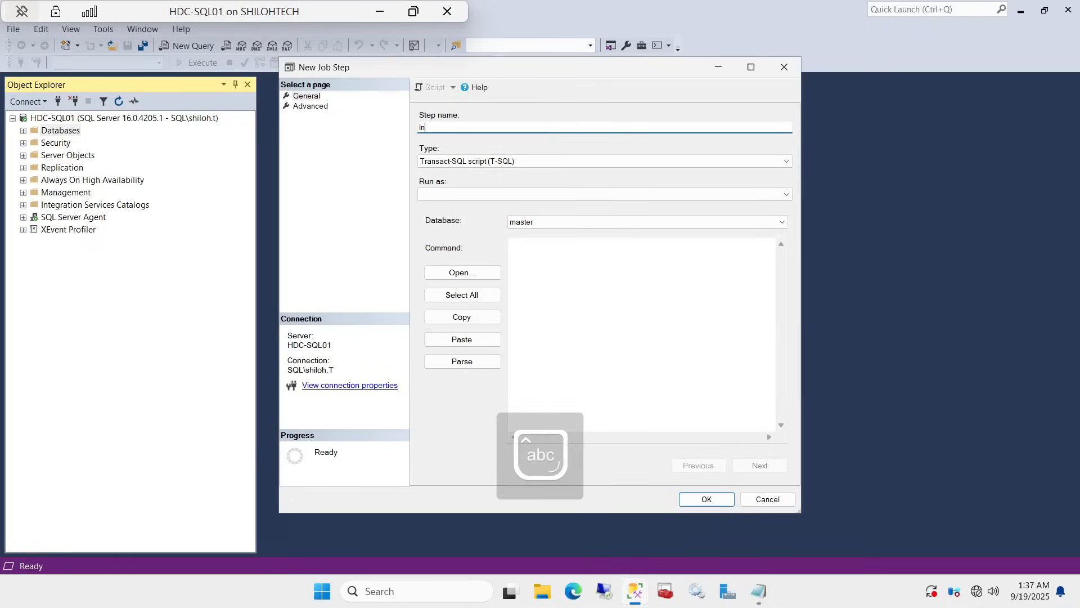
pyautogui.write('sert record')
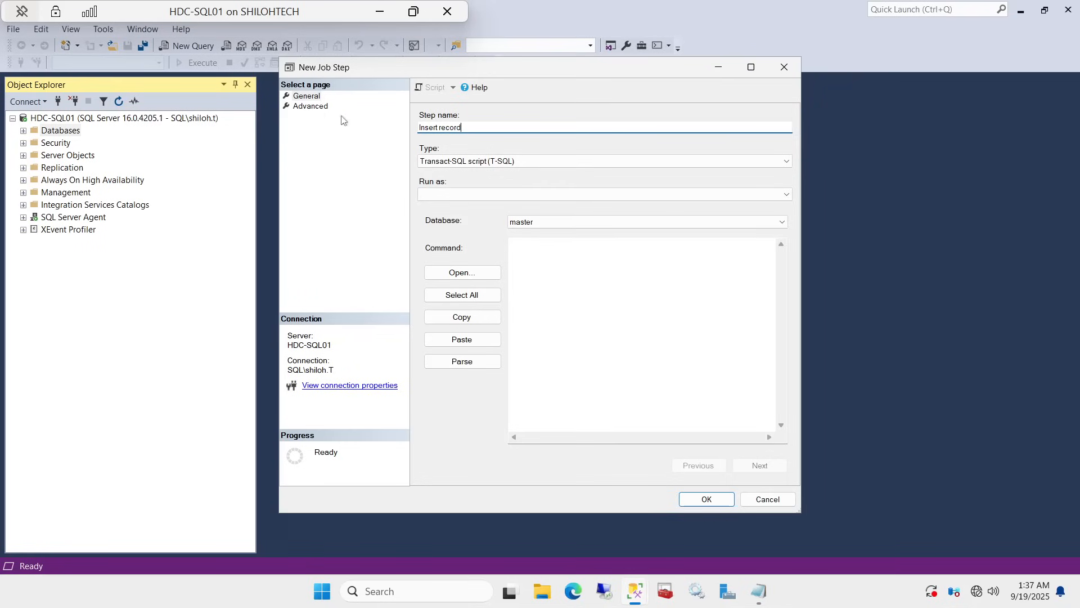
pyautogui.rightClick(534, 259)
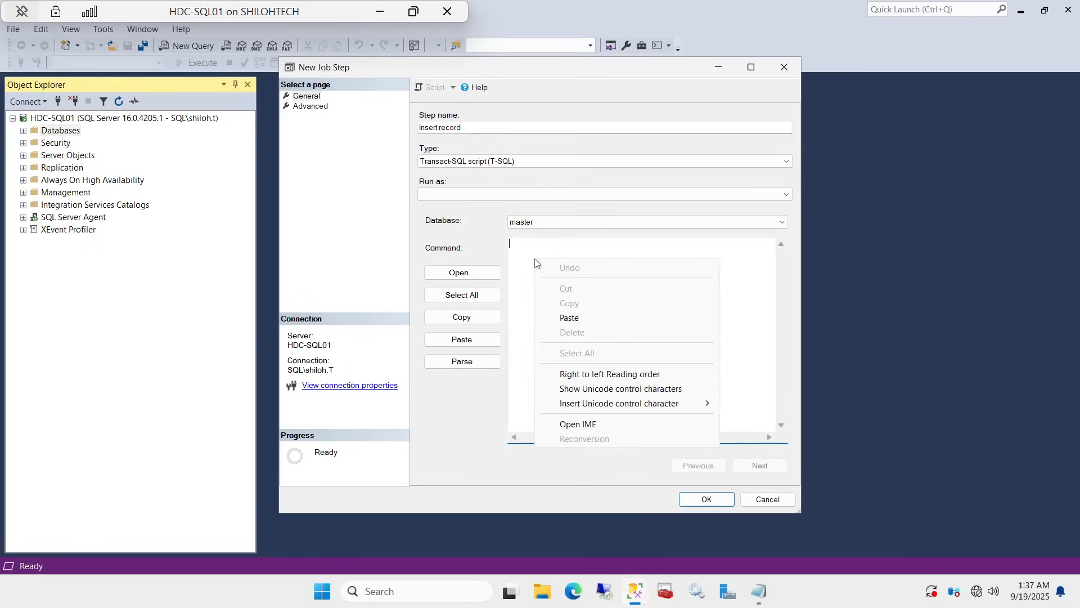
pyautogui.click(586, 320)
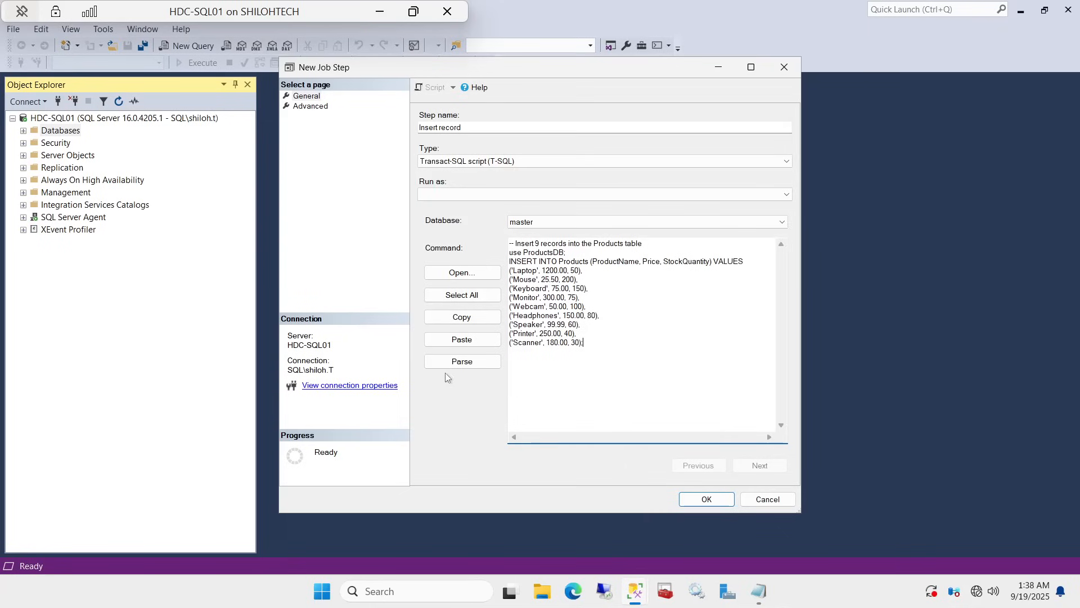
# Step: Parse the insert command, review the step's success and failure actions, and save the "Insert record" step
pyautogui.click(466, 361)
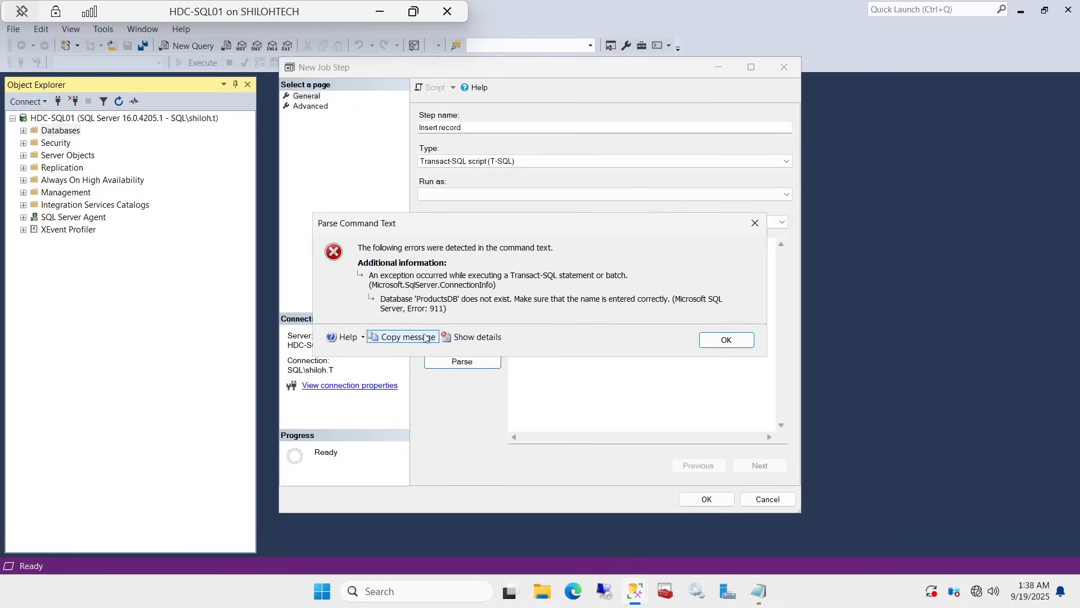
pyautogui.click(724, 340)
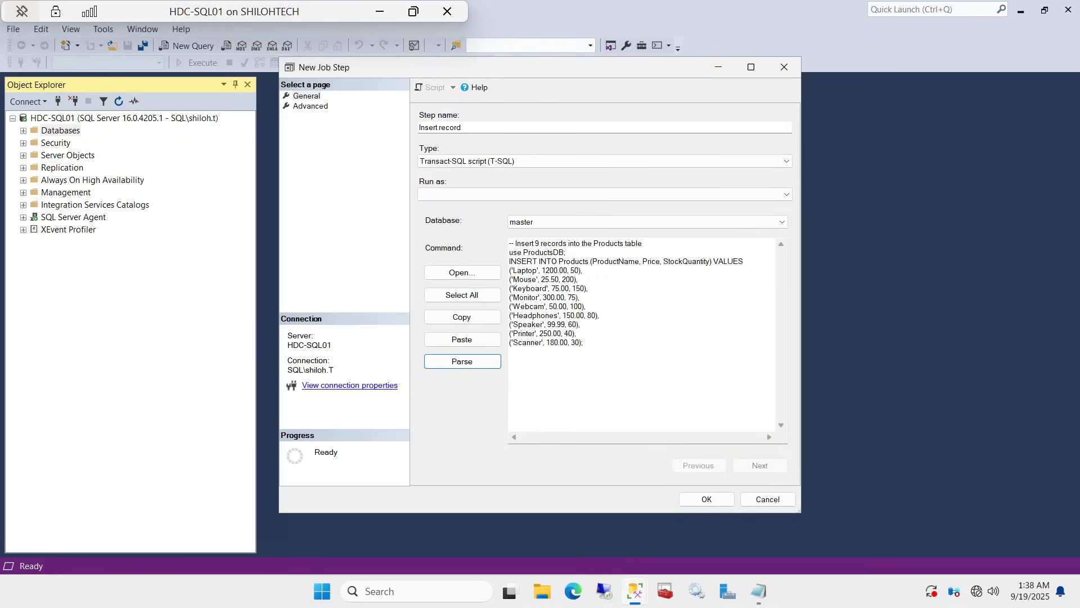
pyautogui.moveTo(568, 253); pyautogui.dragTo(509, 253)
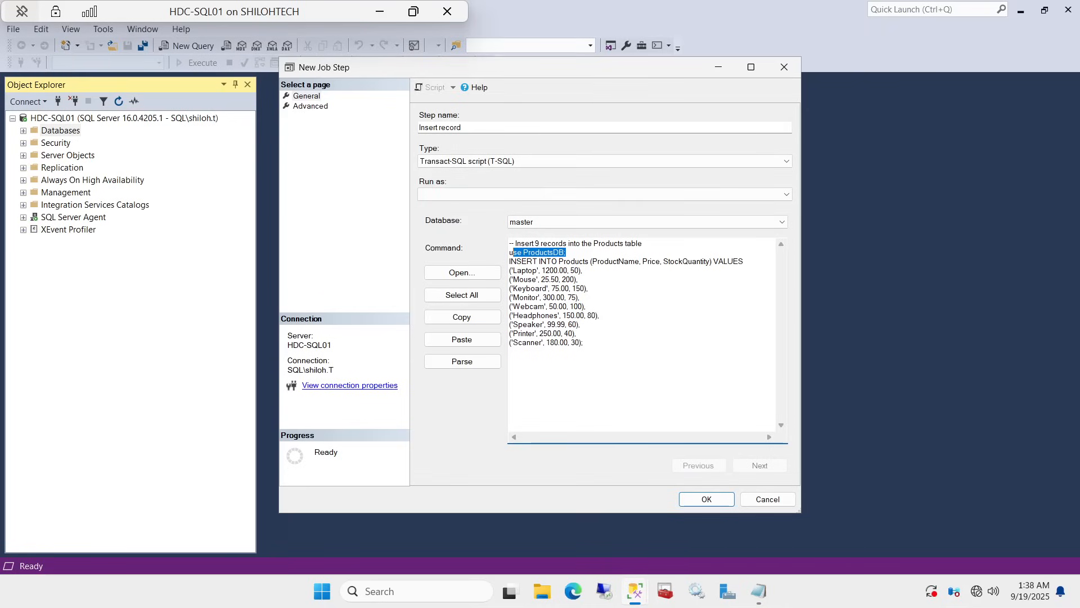
pyautogui.click(311, 107)
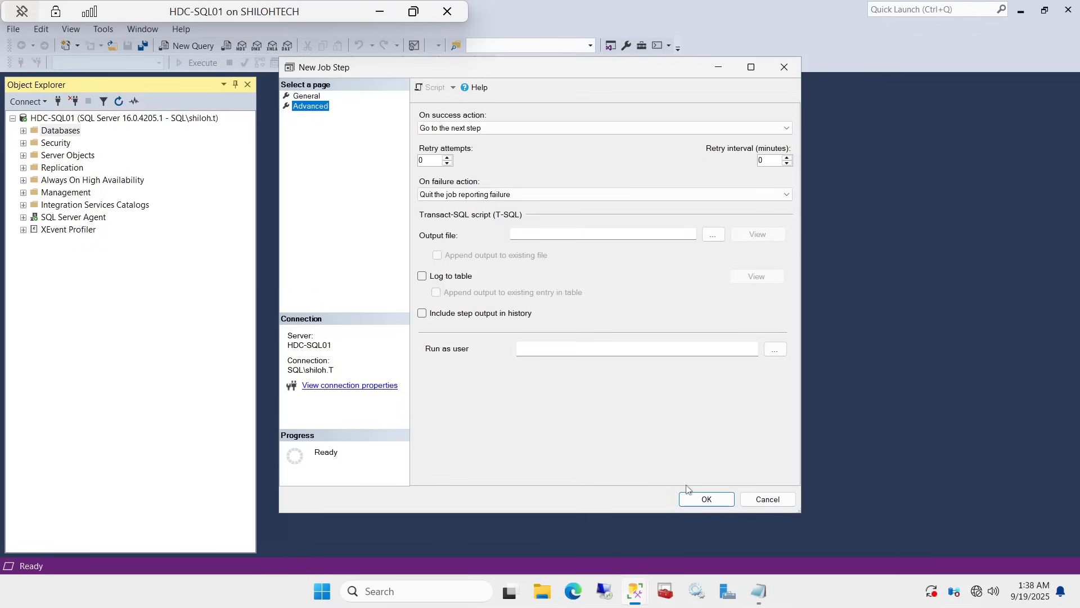
pyautogui.click(712, 505)
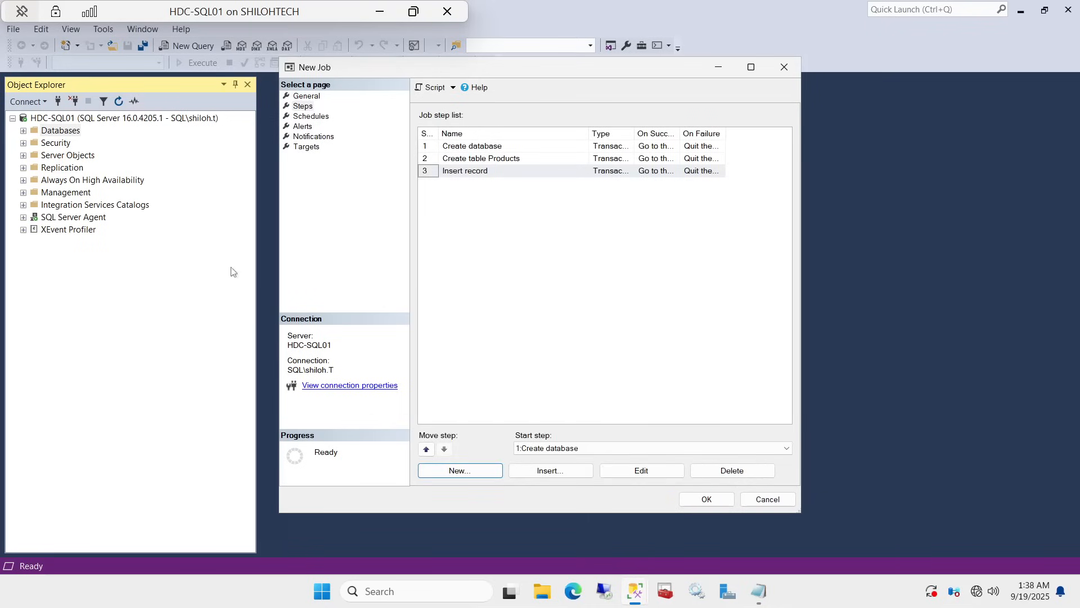
# Step: Begin a new schedule for the job, set its type to One time and its date to 9/20/2025
pyautogui.click(329, 117)
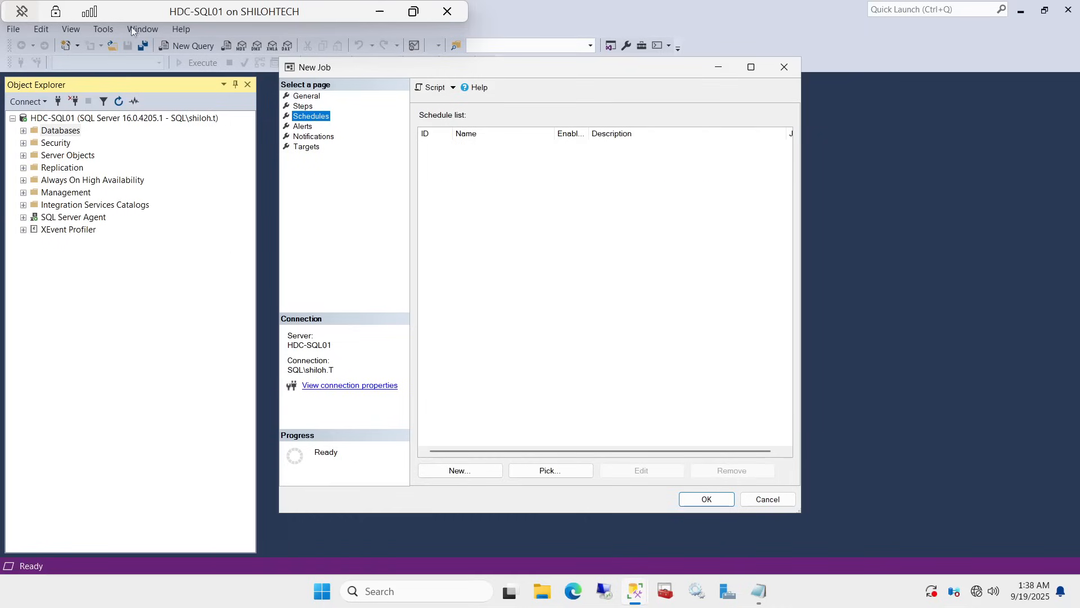
pyautogui.click(457, 474)
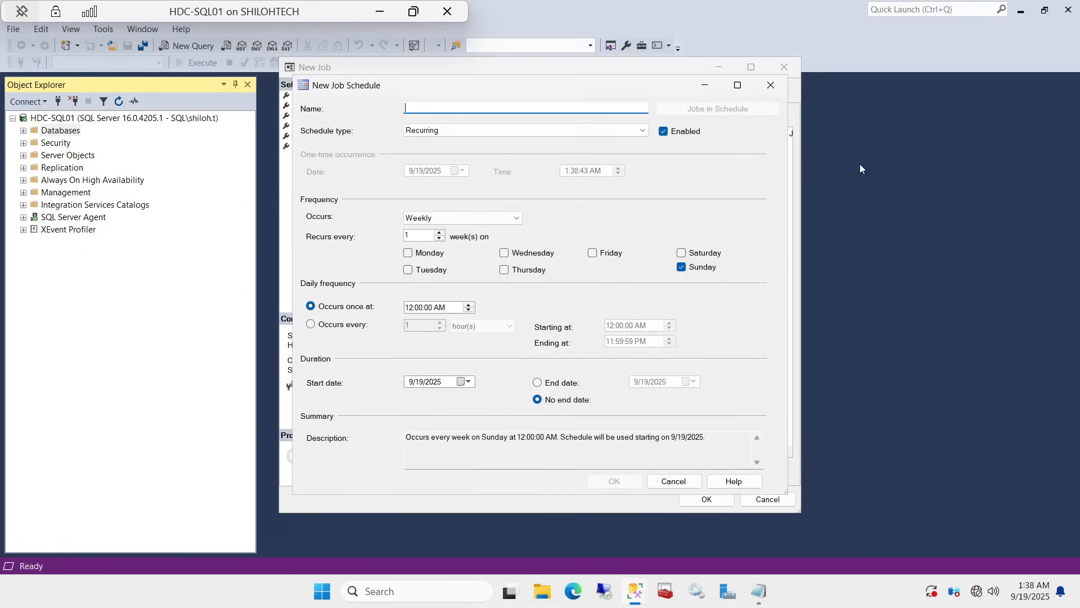
pyautogui.click(682, 253)
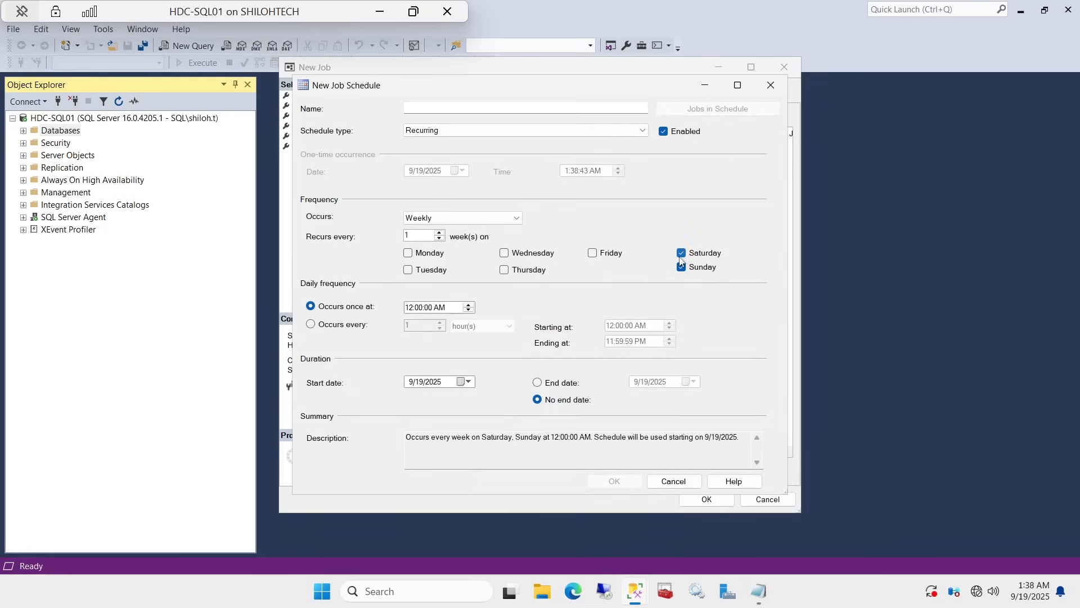
pyautogui.click(682, 267)
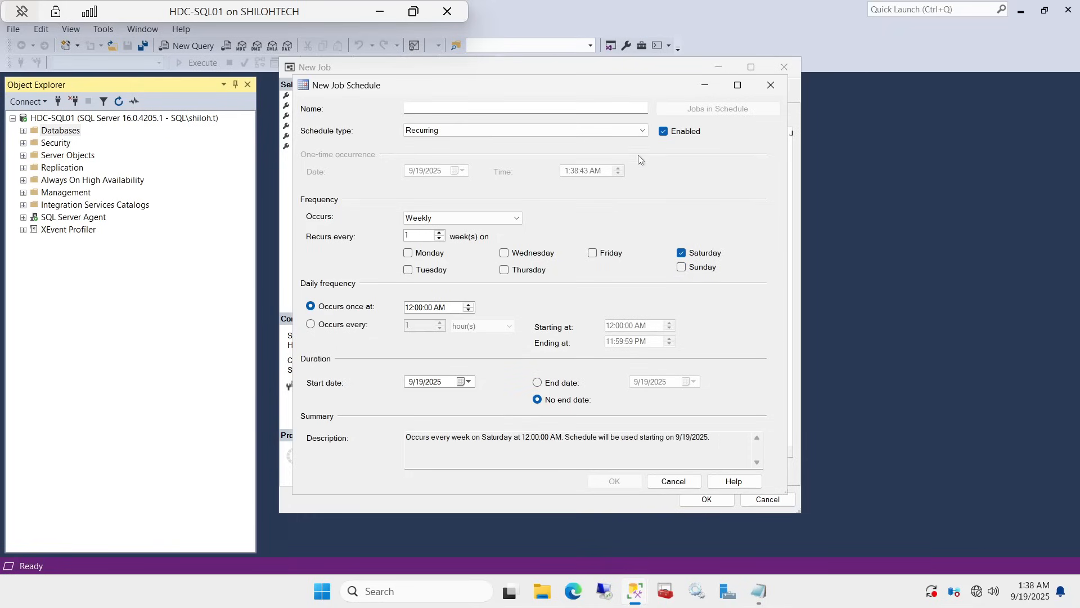
pyautogui.click(642, 131)
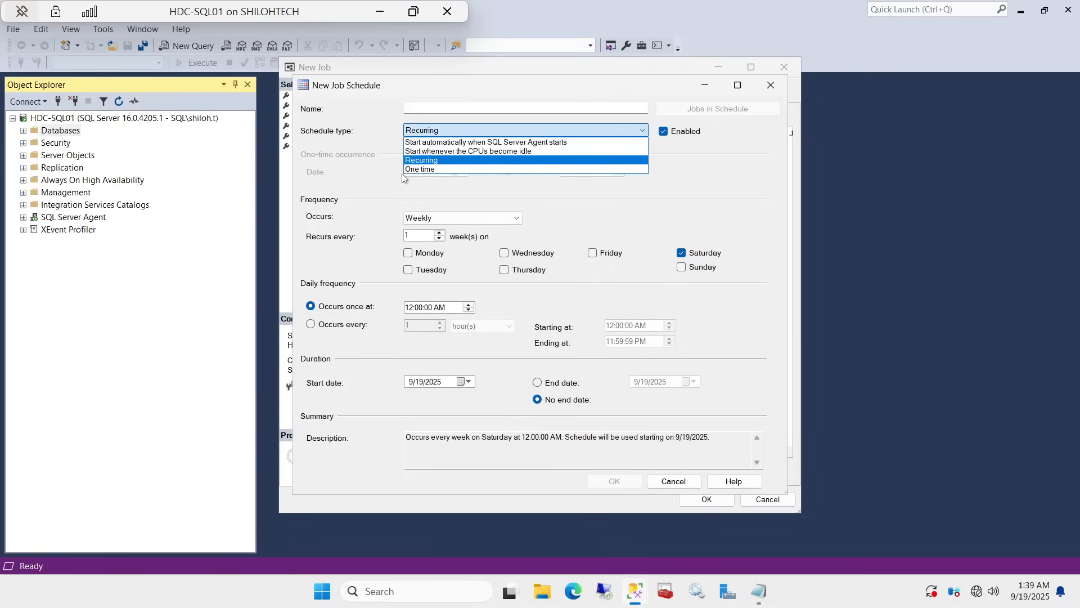
pyautogui.click(419, 169)
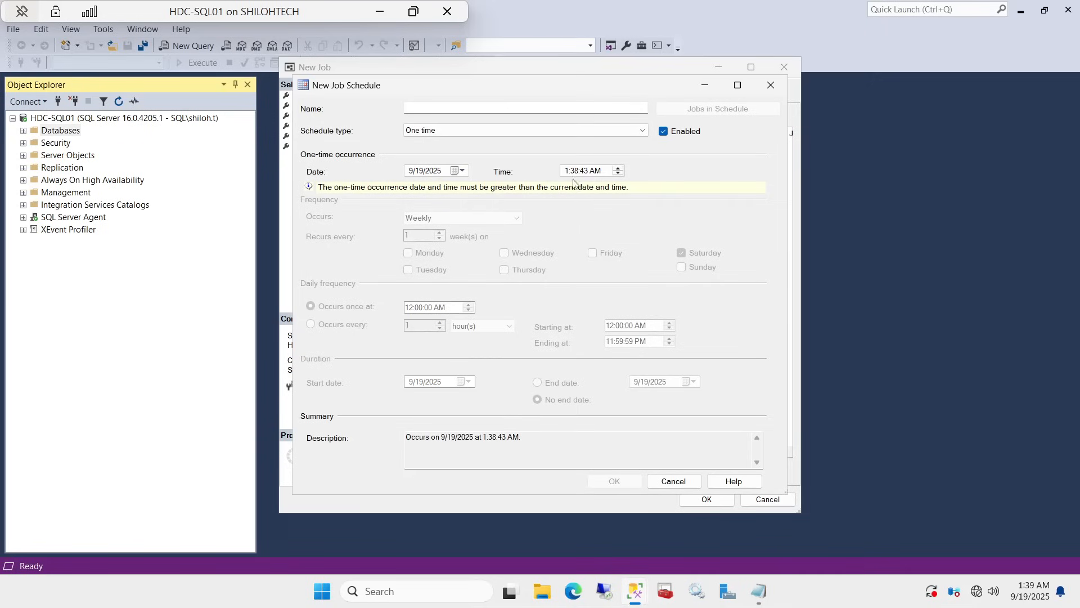
pyautogui.click(457, 171)
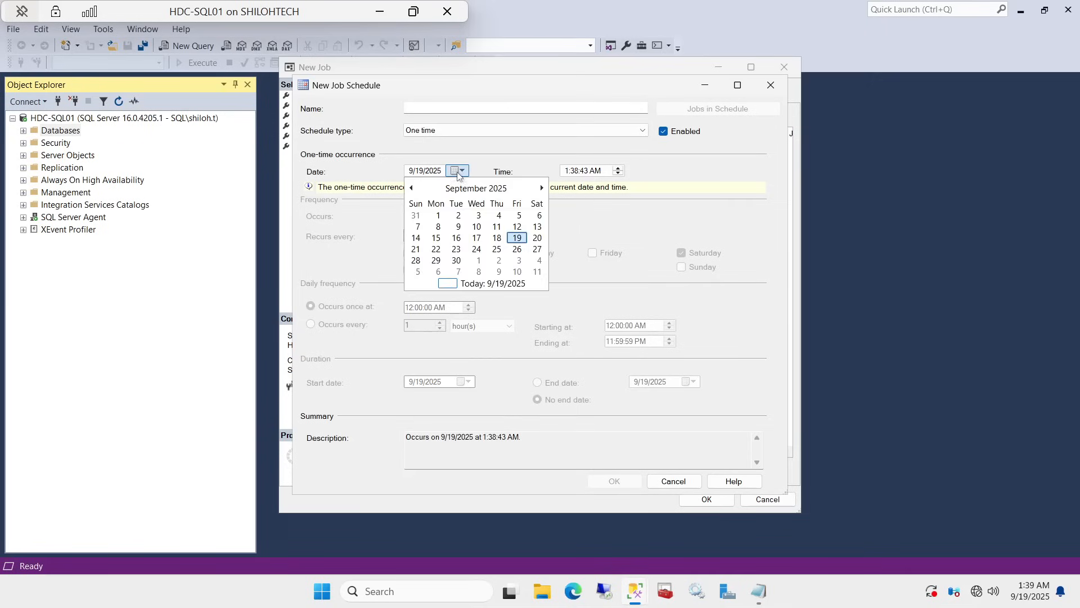
pyautogui.click(538, 242)
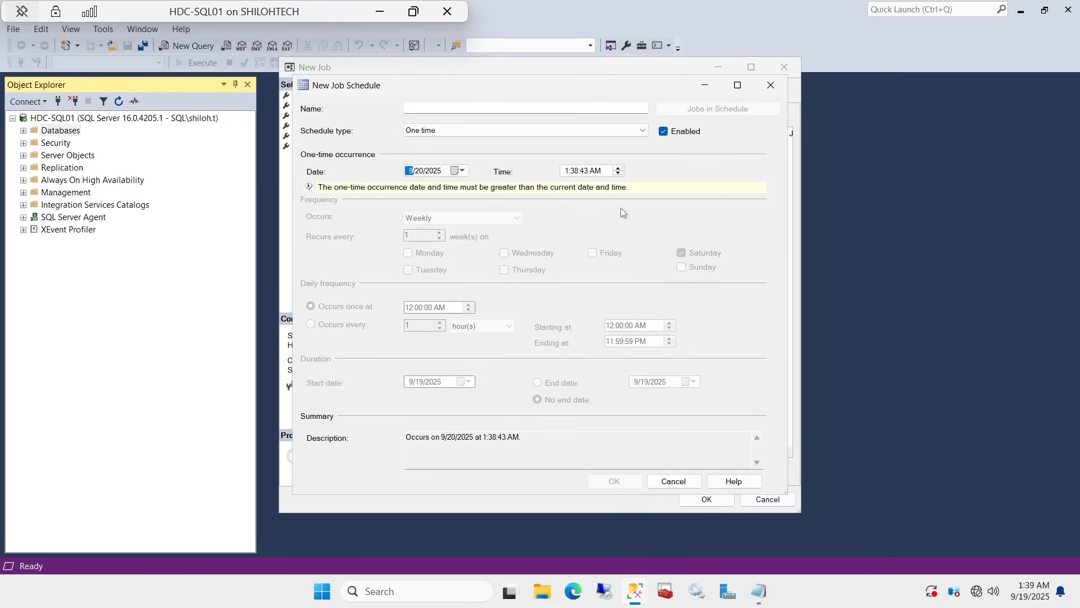
# Step: Set the one-time occurrence time of the schedule to 8:30:00 AM
pyautogui.click(574, 171)
pyautogui.click(566, 171)
pyautogui.click(574, 171)
pyautogui.click(619, 173)
pyautogui.click(618, 173)
pyautogui.click(585, 172)
pyautogui.click(618, 174)
# Step: Name the schedule "Create database" and save it to the job
pyautogui.click(433, 108)
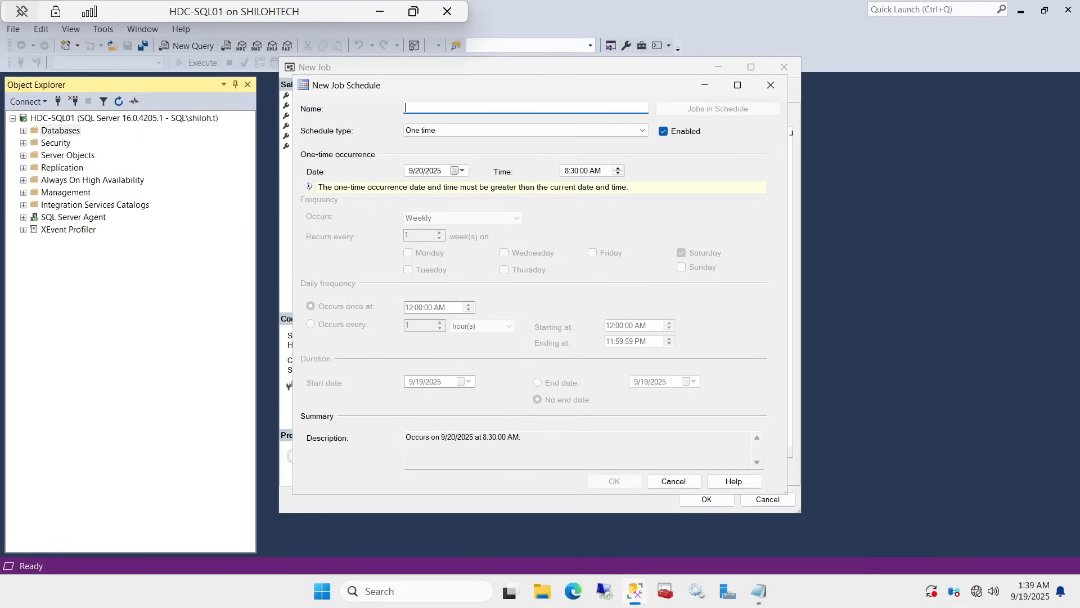
pyautogui.write('Create database')
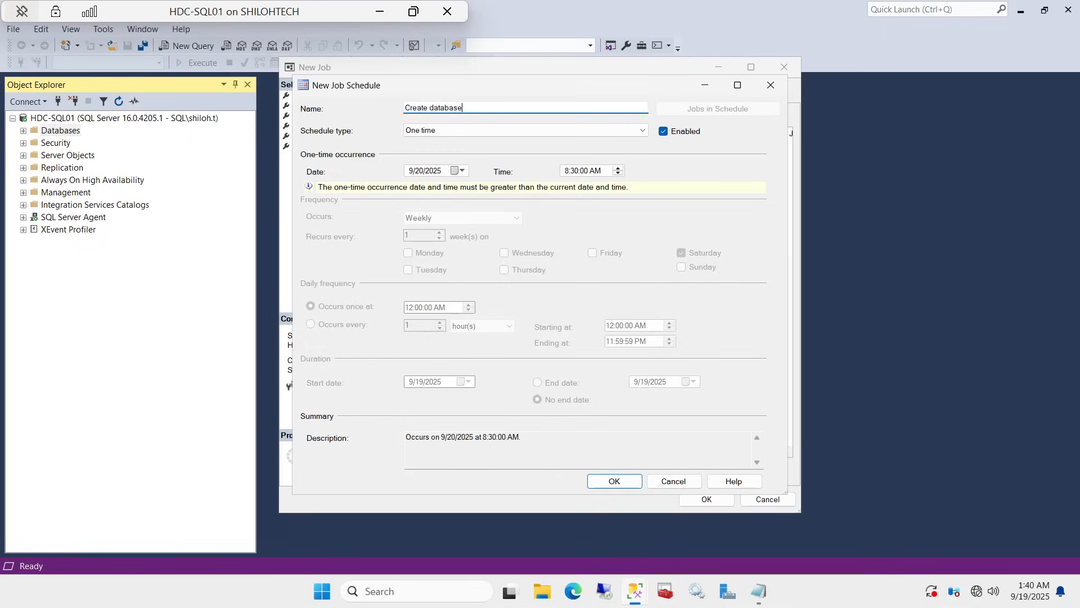
pyautogui.click(614, 483)
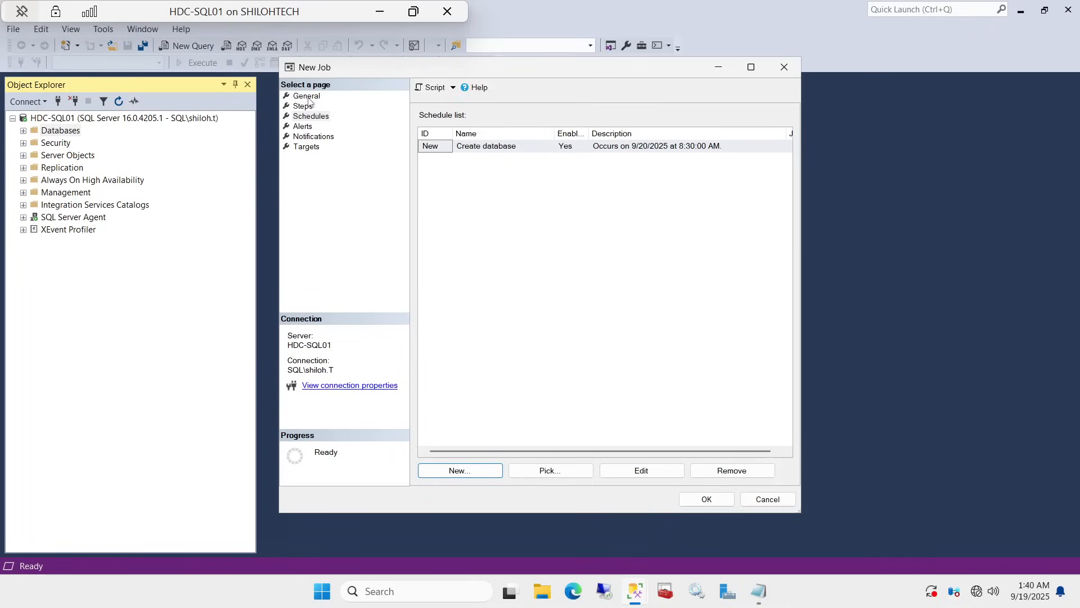
# Step: Review the job's alert, notification and target settings, keep them as they are, and save the job
pyautogui.click(307, 130)
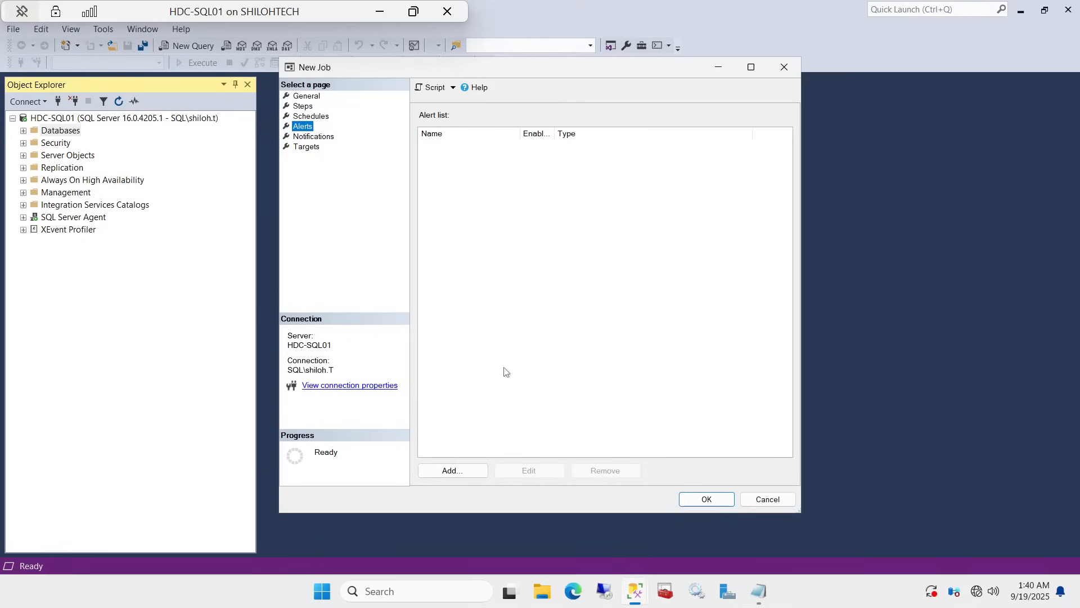
pyautogui.click(328, 137)
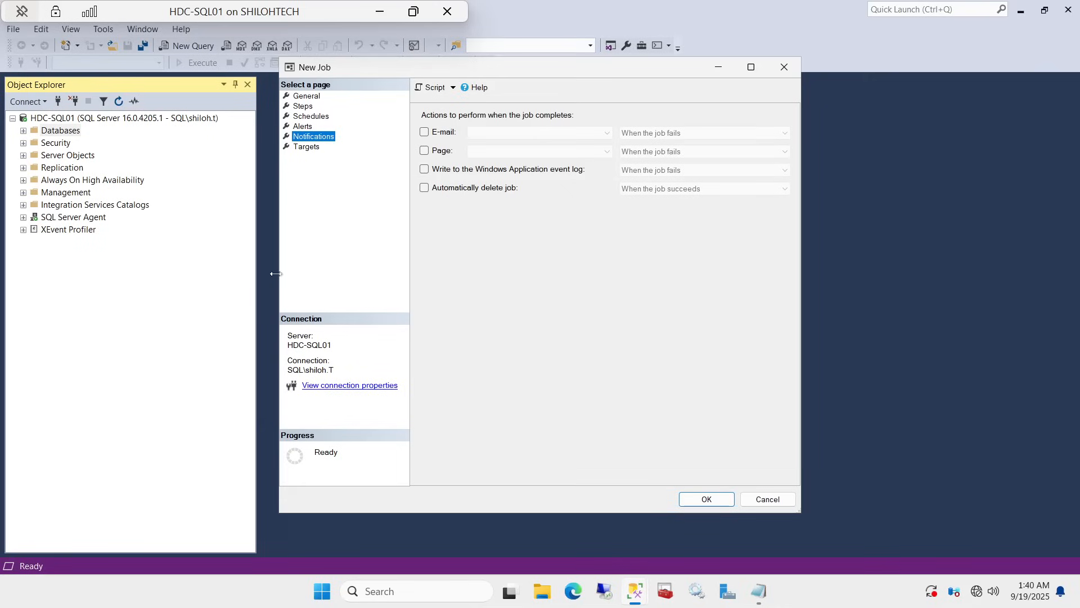
pyautogui.click(311, 146)
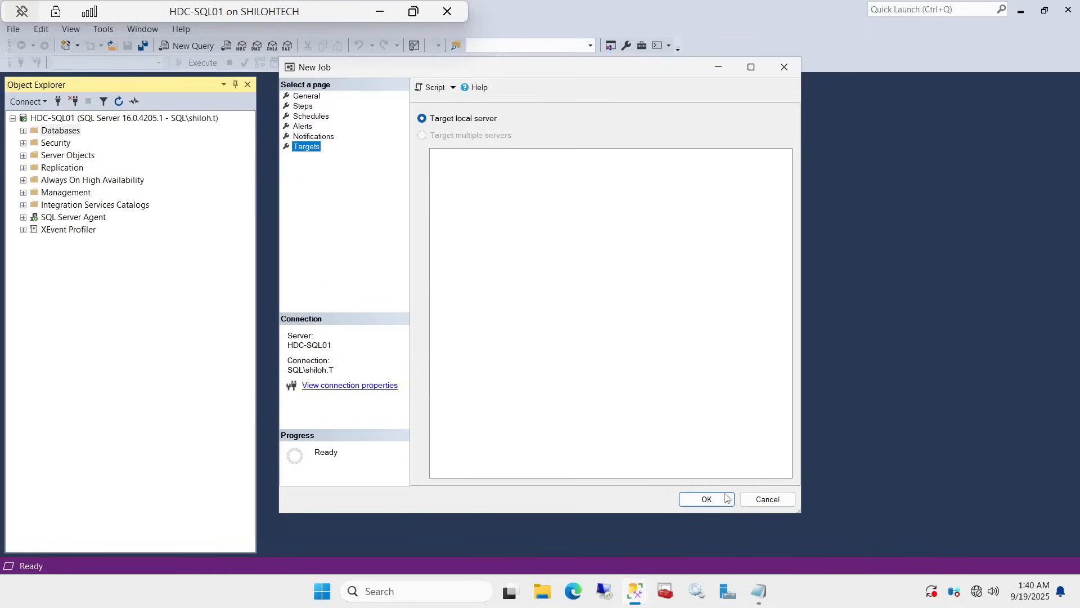
pyautogui.click(708, 500)
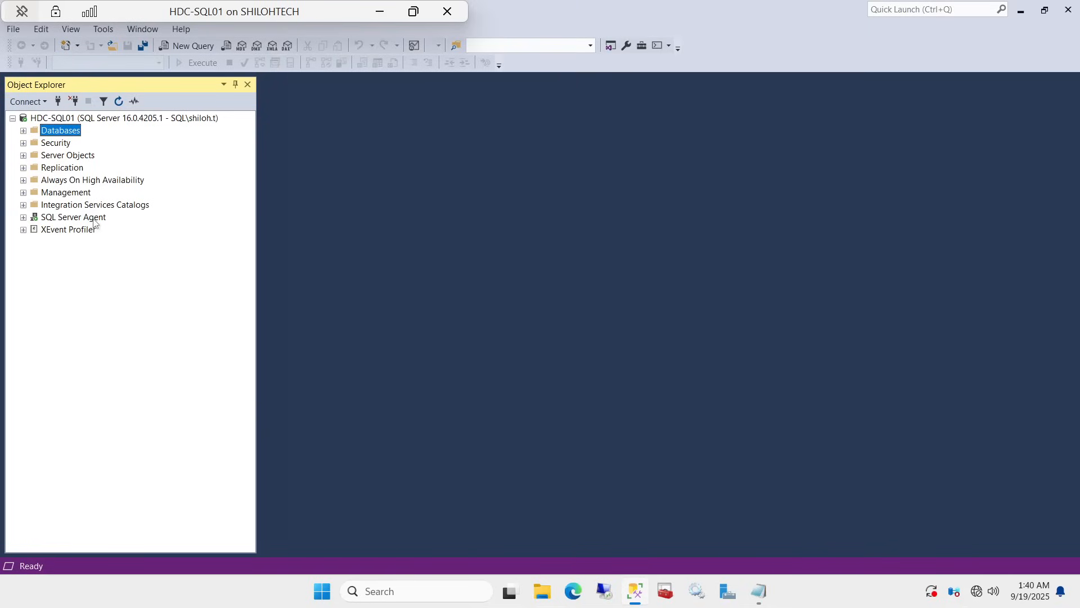
# Step: Refresh SQL Server Agent and list its jobs to check for the new database creation job
pyautogui.rightClick(69, 220)
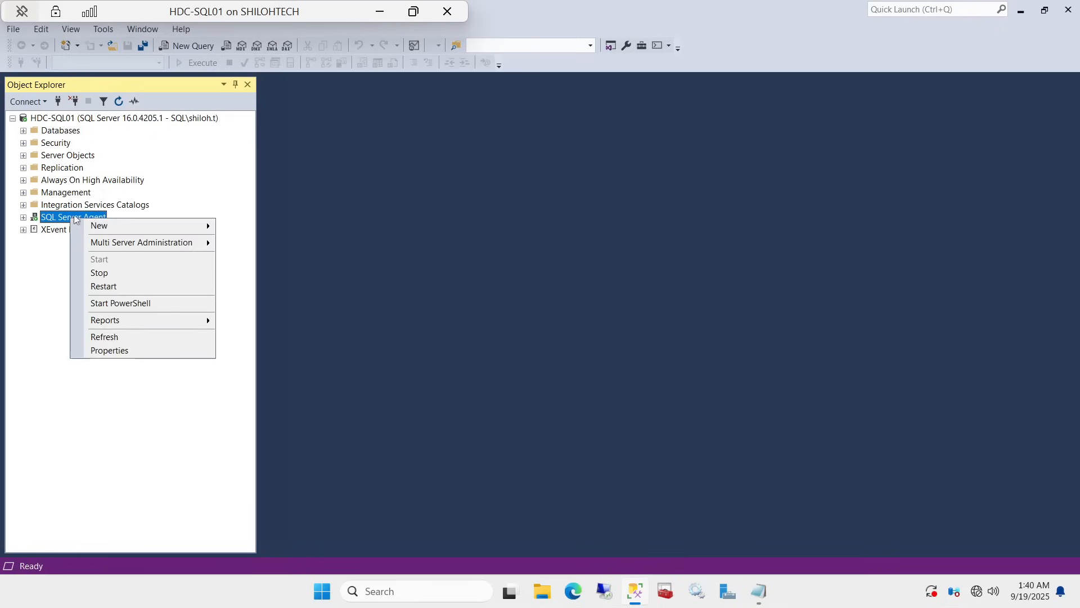
pyautogui.click(129, 338)
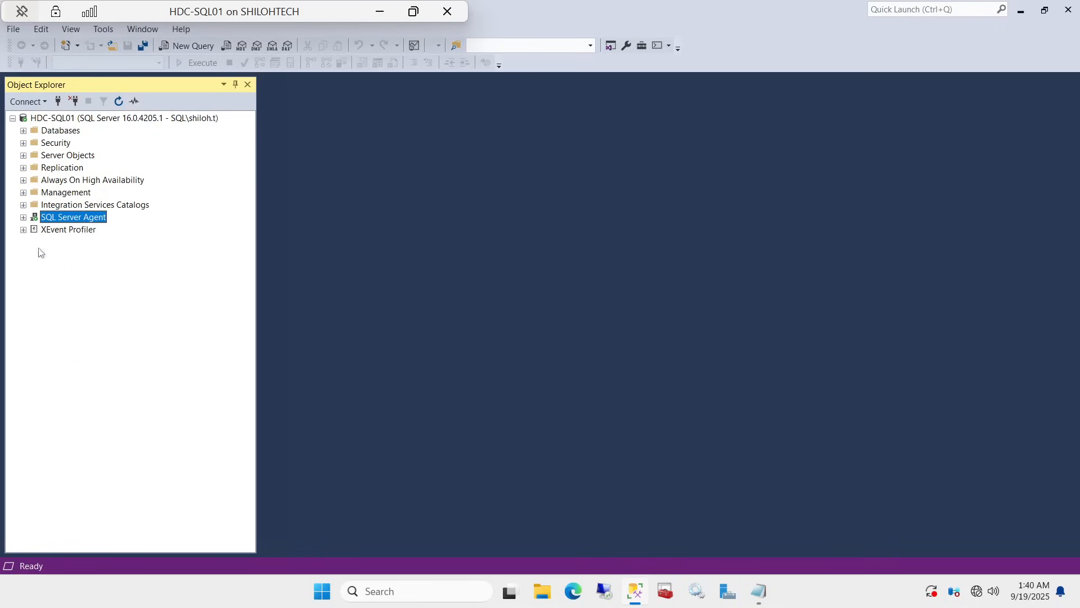
pyautogui.click(24, 218)
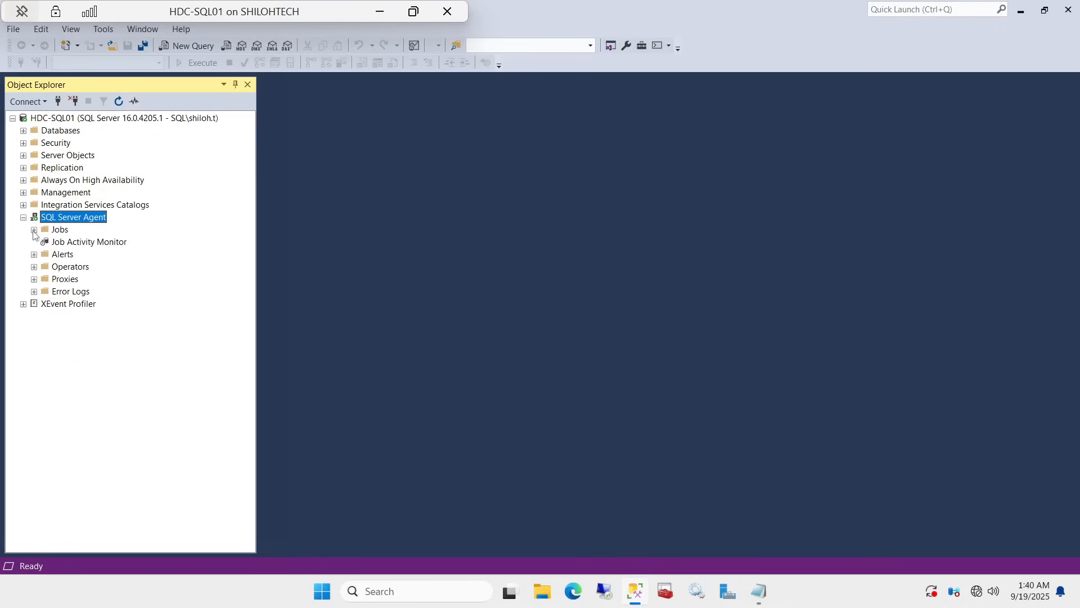
pyautogui.click(34, 230)
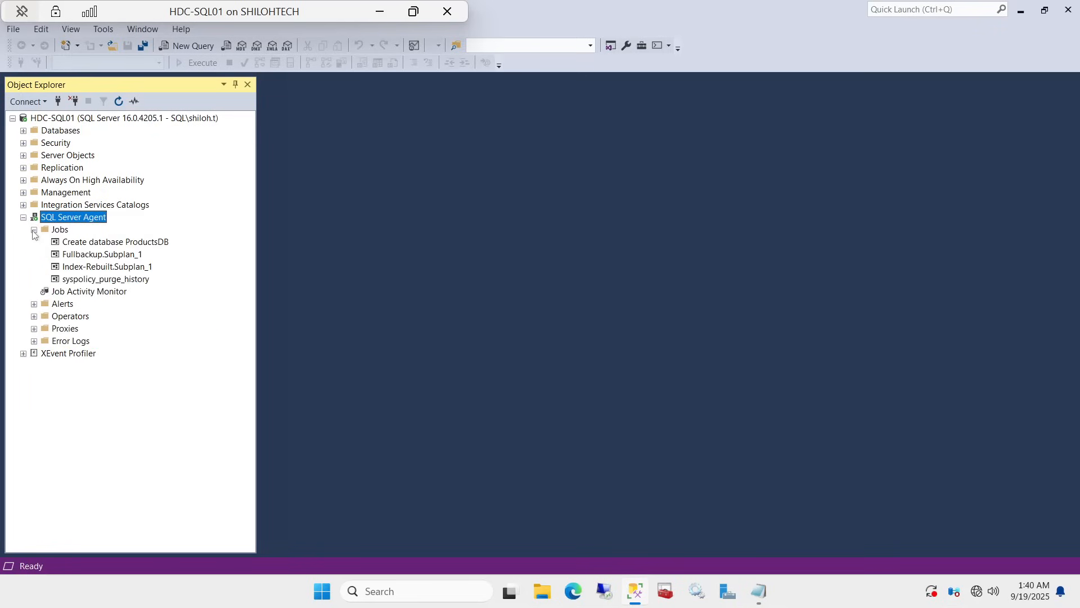
# Step: Start the Create database ProductsDB job at step 1, Create database, and dismiss the run report
pyautogui.rightClick(139, 243)
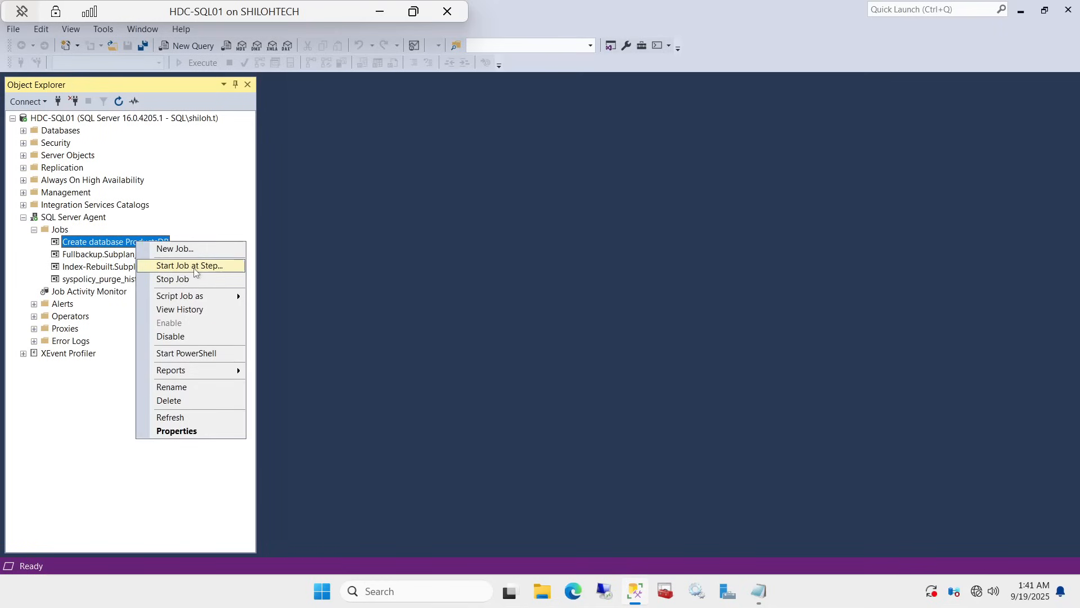
pyautogui.click(194, 266)
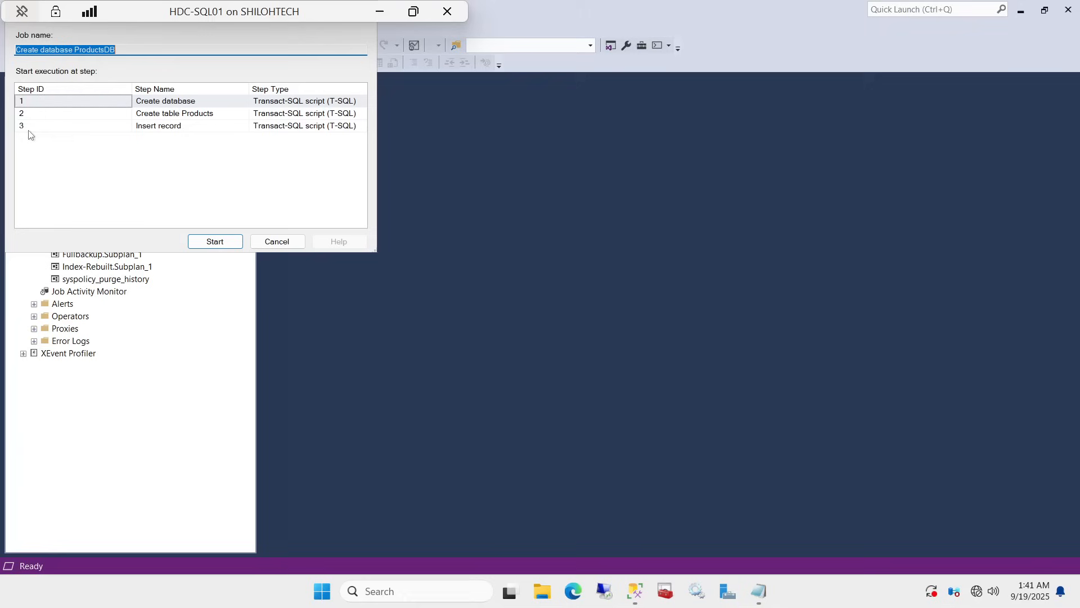
pyautogui.click(216, 241)
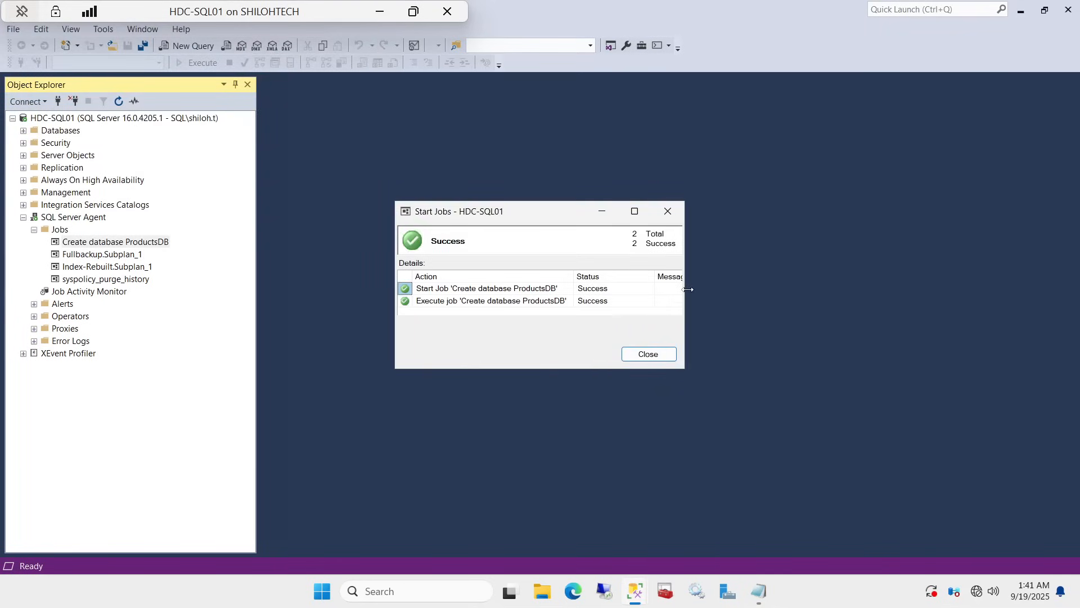
pyautogui.press('Escape')
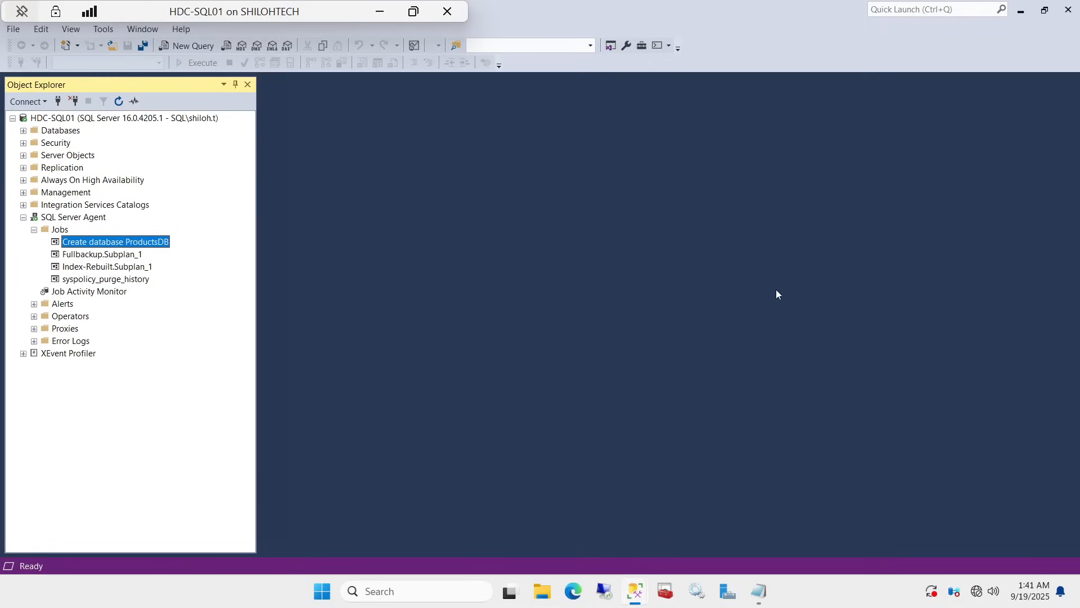
# Step: Refresh the Create database ProductsDB job and examine its run in the job history log
pyautogui.rightClick(110, 242)
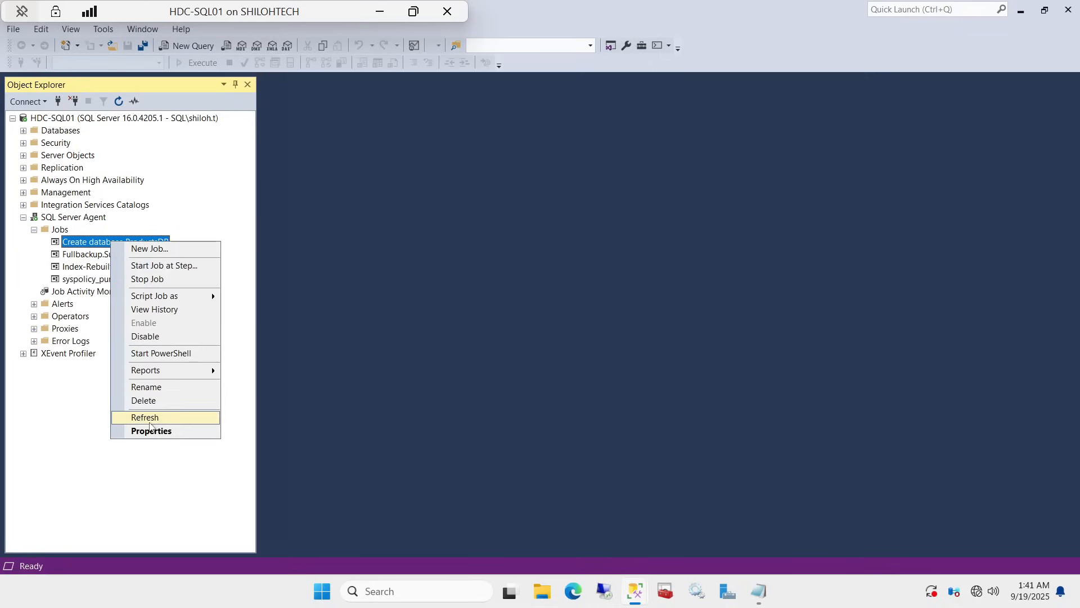
pyautogui.click(151, 419)
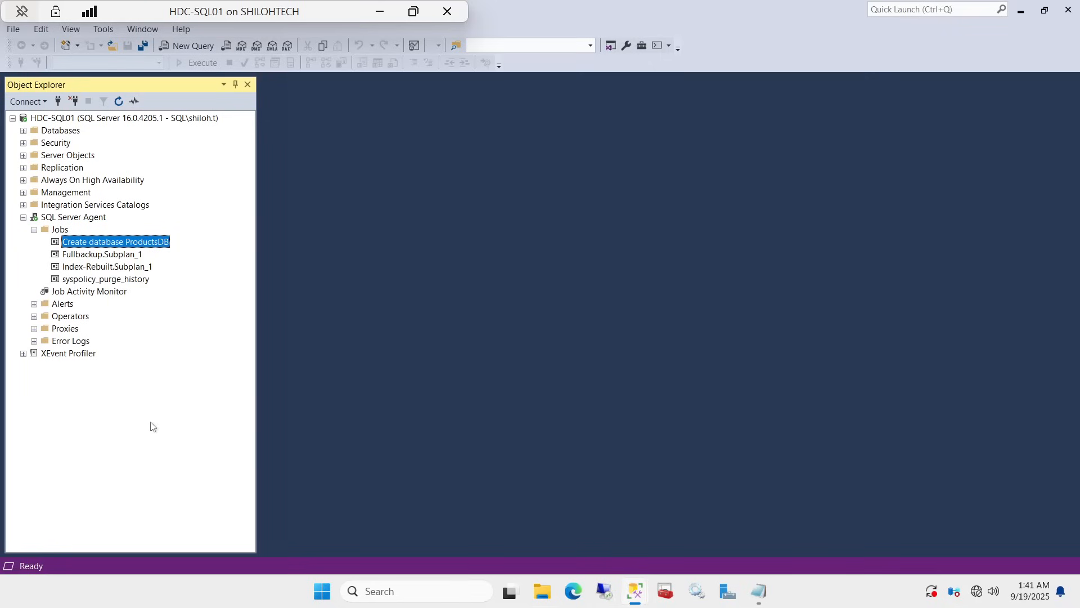
pyautogui.rightClick(84, 244)
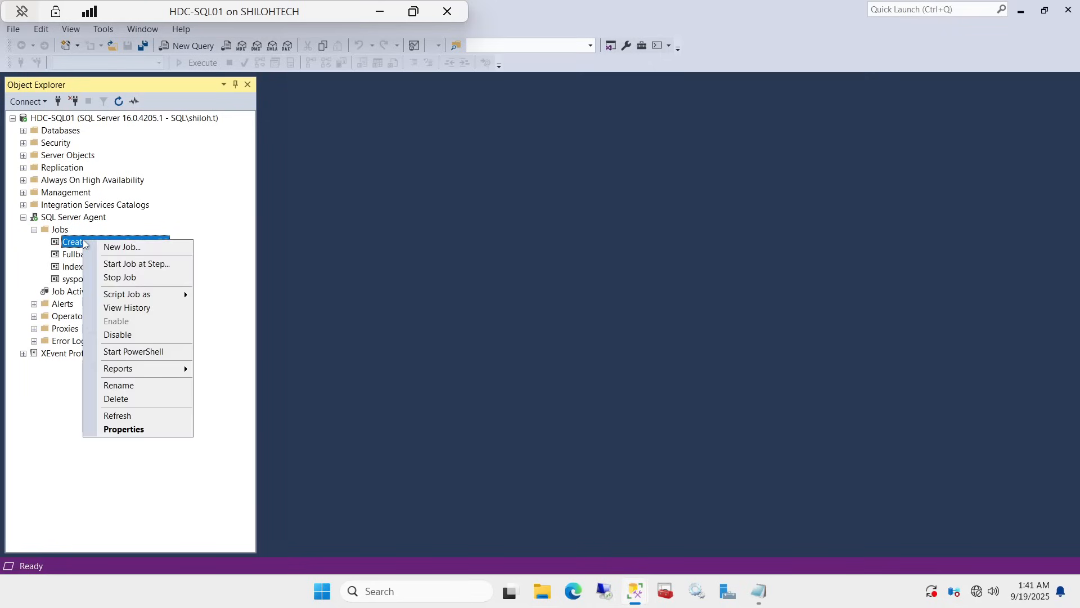
pyautogui.click(156, 314)
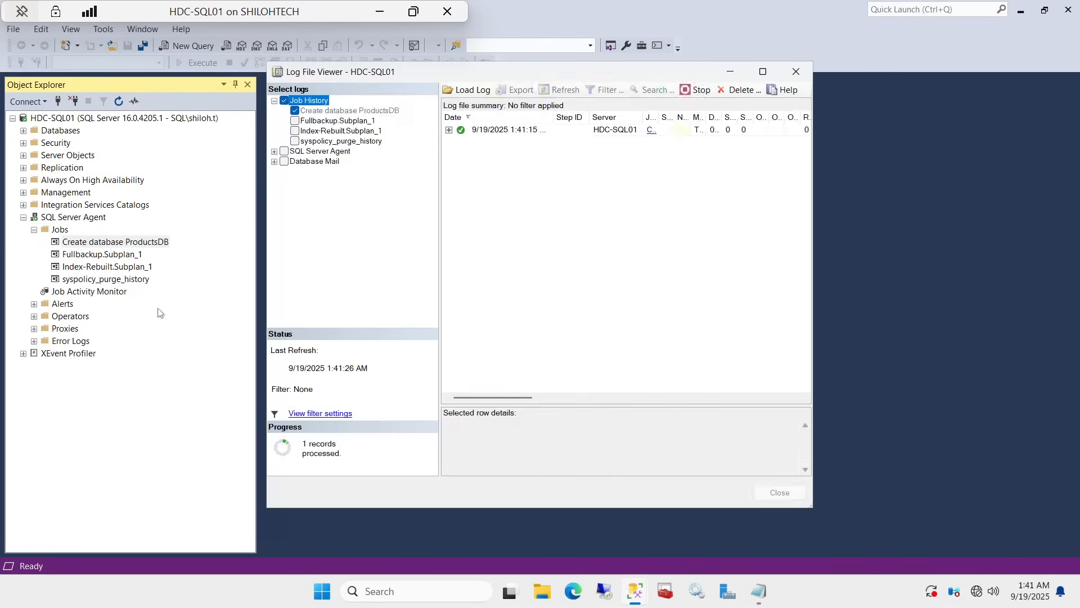
pyautogui.click(449, 130)
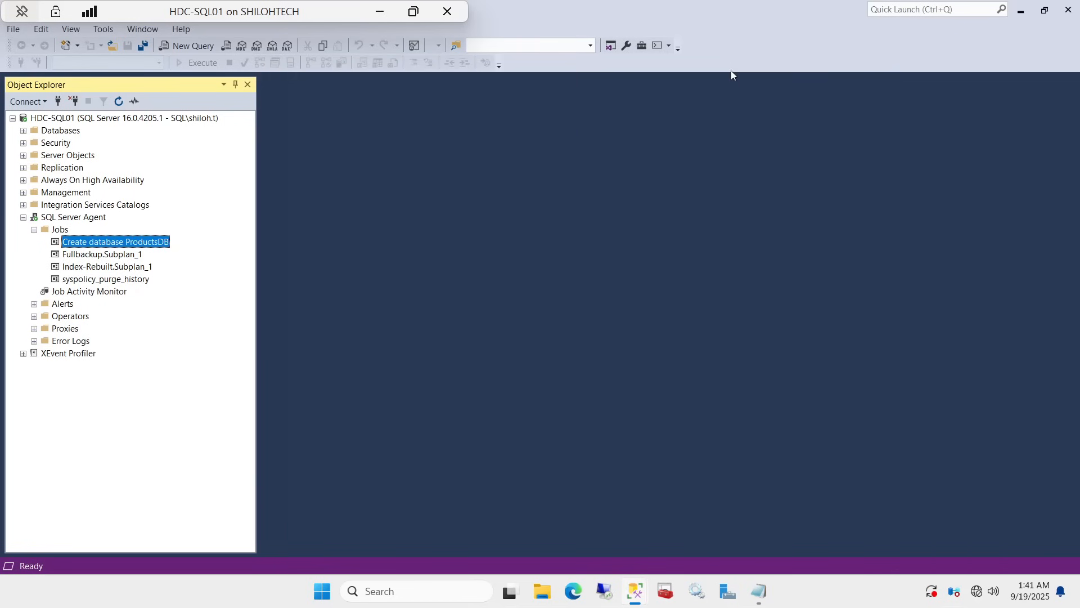
pyautogui.click(730, 72)
# Step: Examine the server's databases for ProductsDB and look through its tables, including the contents of dbo.Products
pyautogui.click(23, 131)
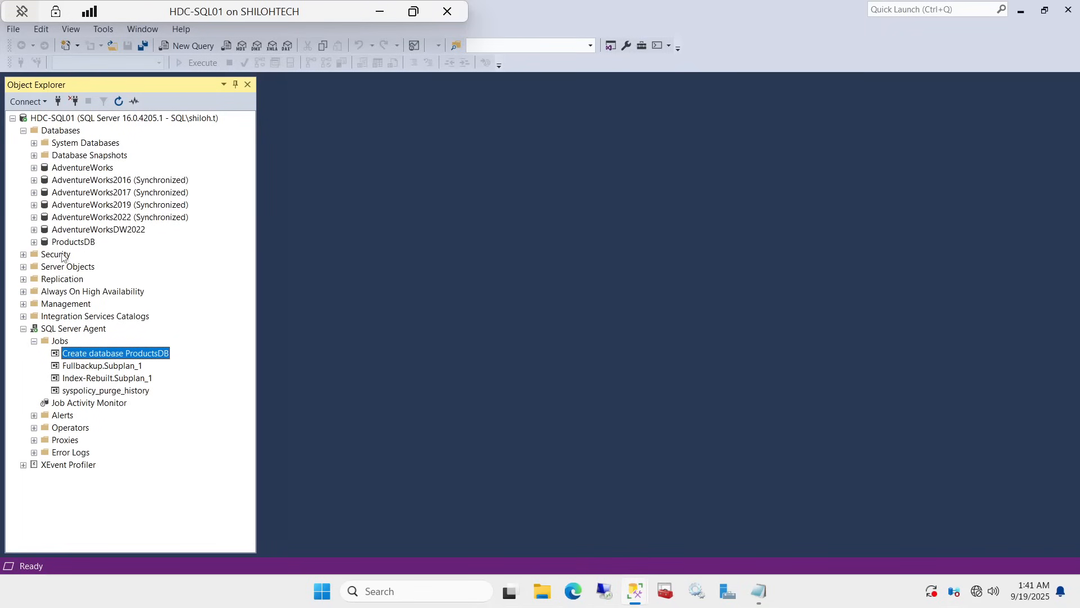
pyautogui.click(34, 242)
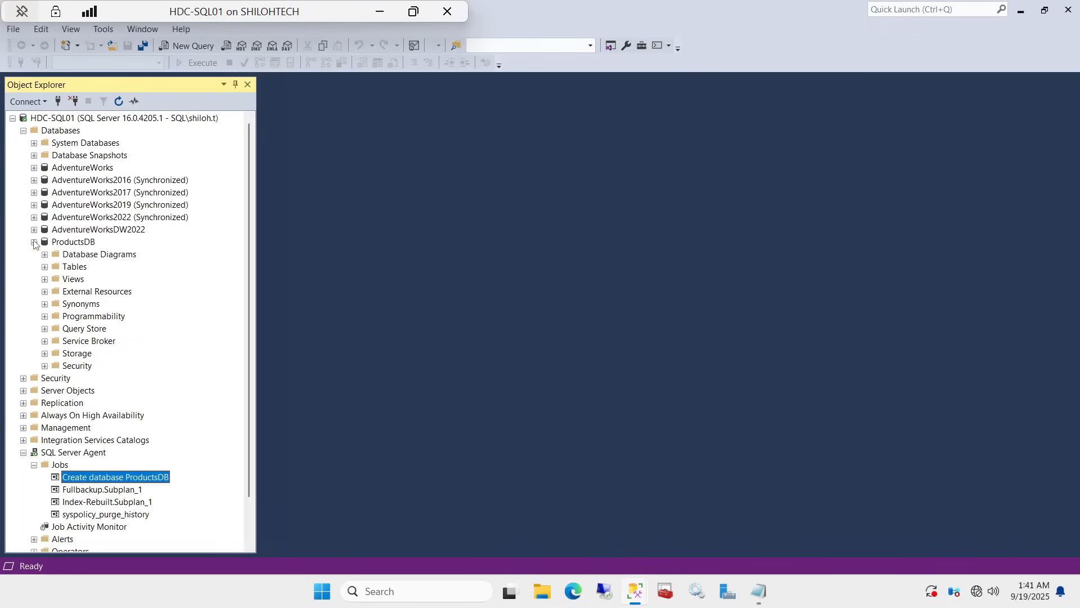
pyautogui.click(44, 268)
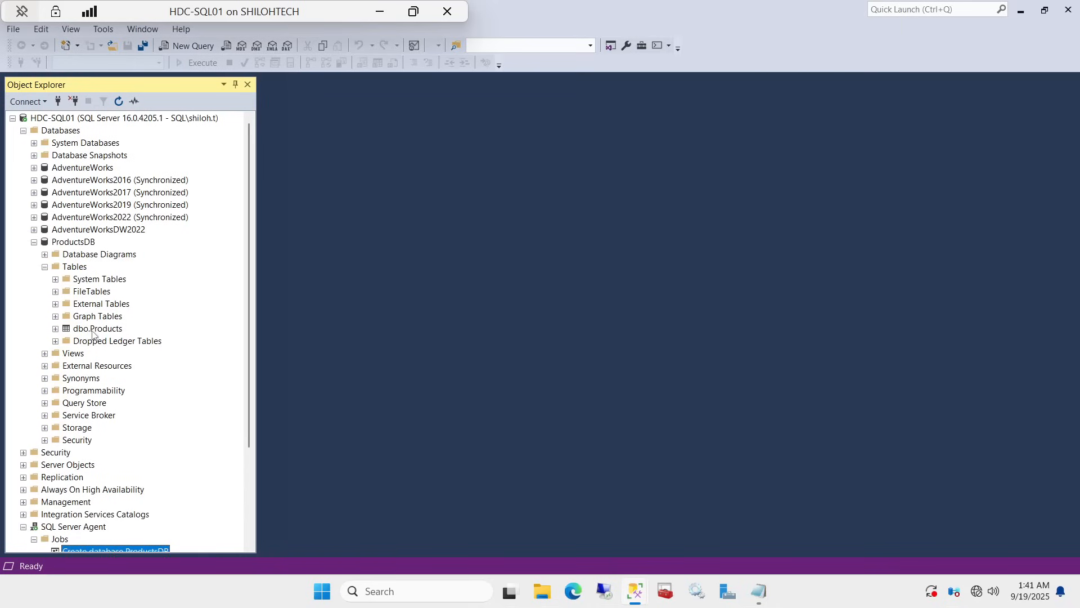
pyautogui.click(55, 329)
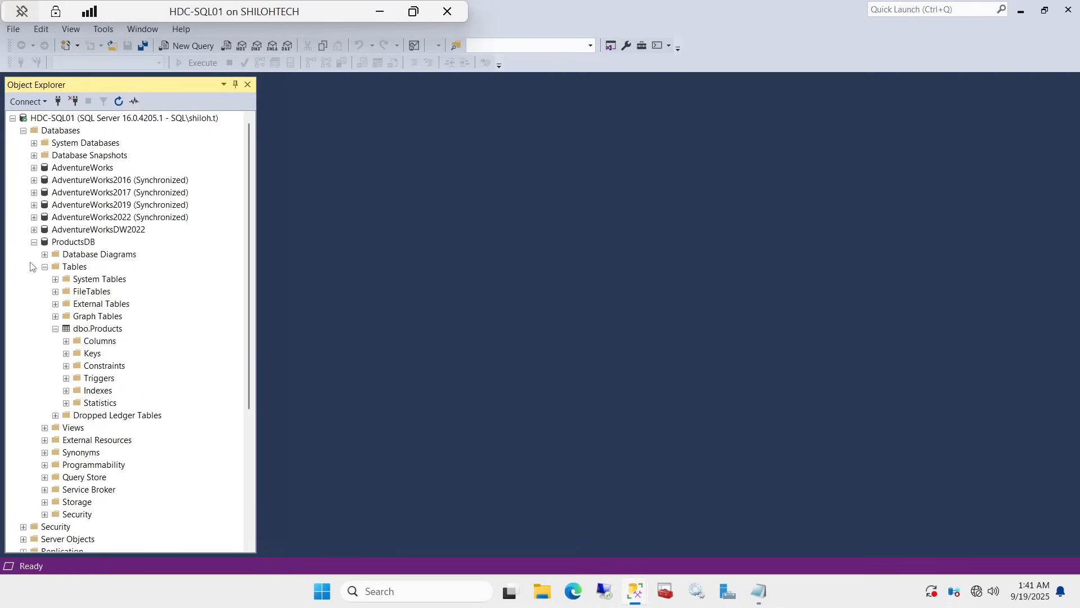
pyautogui.click(34, 242)
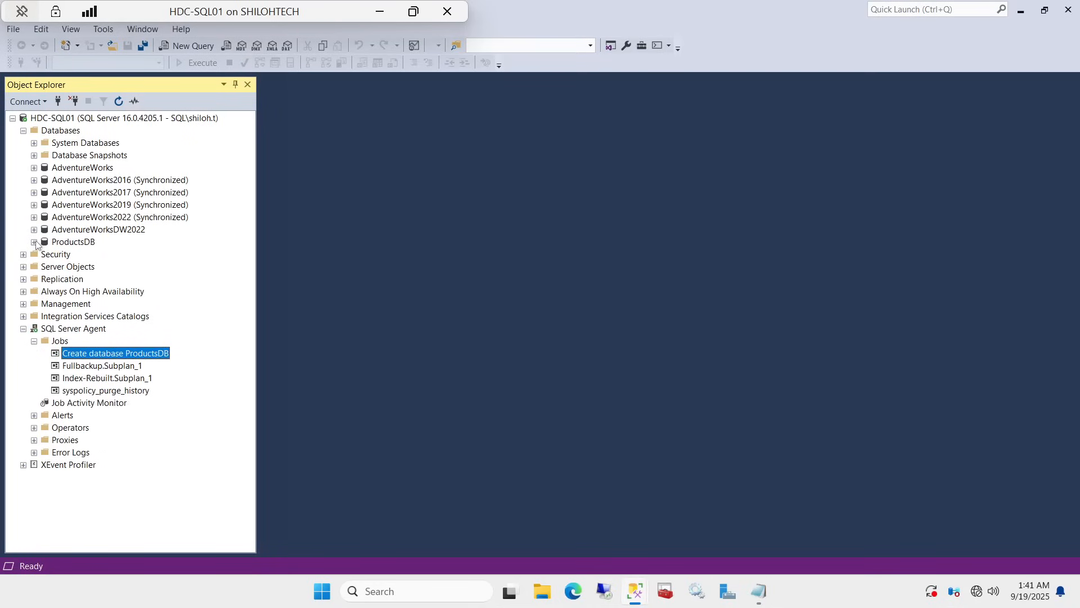
# Step: Delete the ProductsDB database together with its backup and restore history information
pyautogui.rightClick(79, 243)
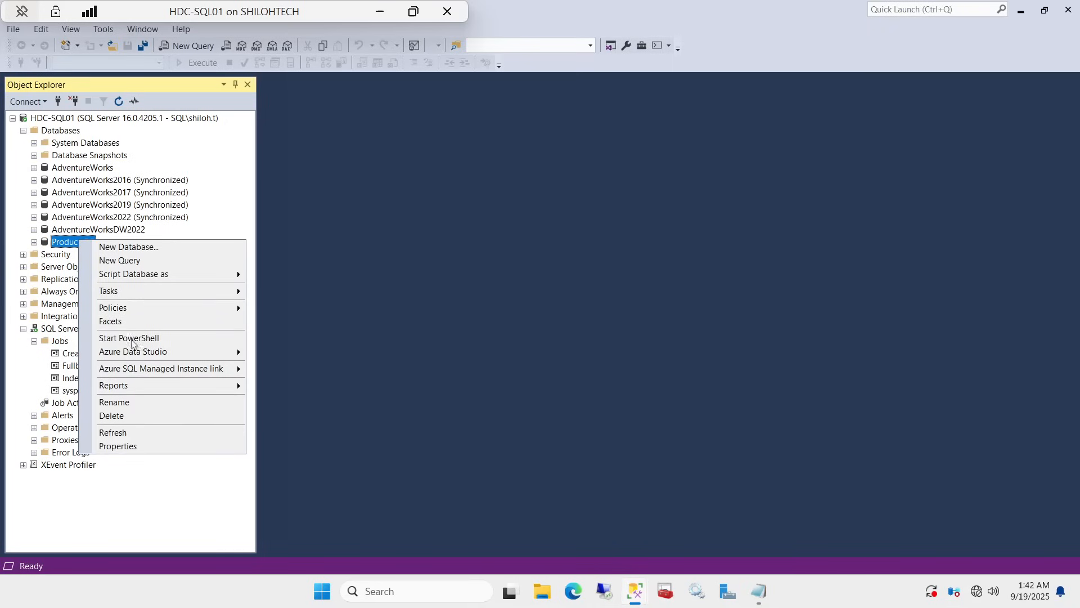
pyautogui.click(144, 417)
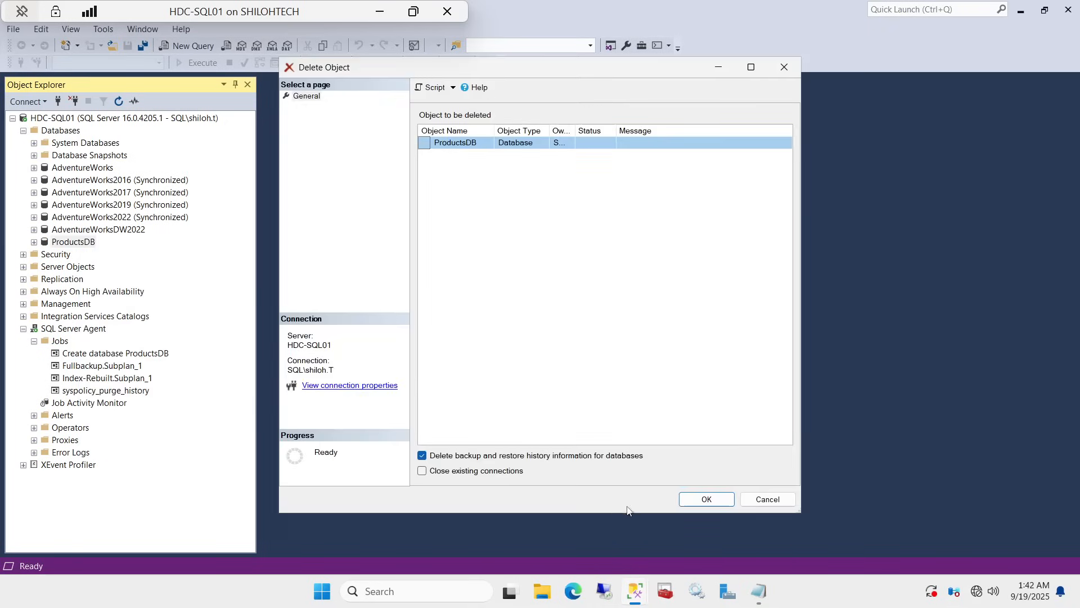
pyautogui.click(707, 500)
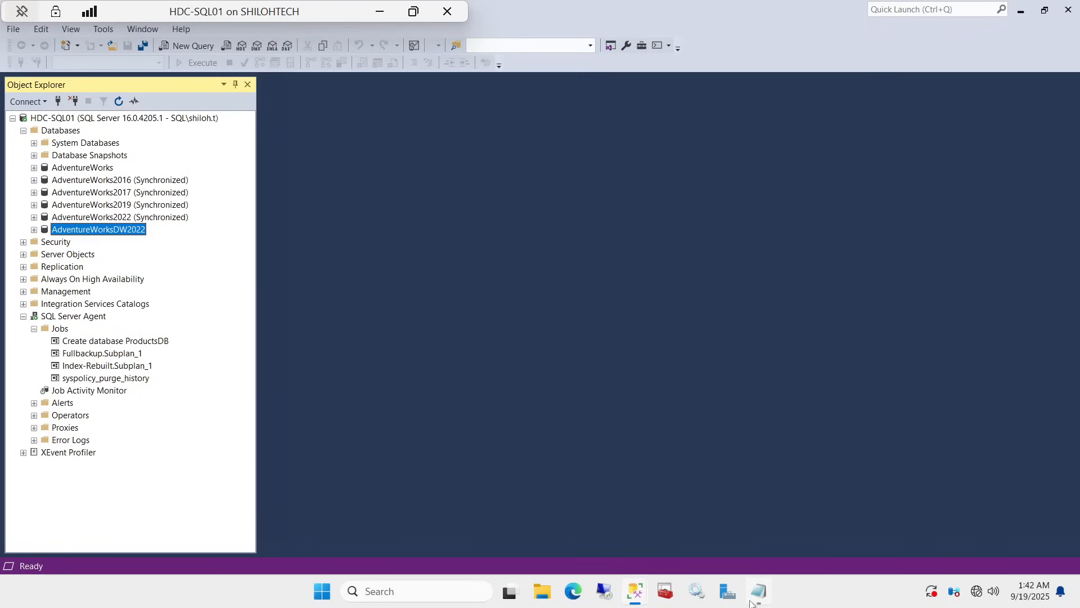
# Step: Switch to the automation file in Notepad, copy the "use master / go / DROP DATABASE ProductsDB;" lines, and minimize the file
pyautogui.moveTo(754, 599)
pyautogui.click(752, 545)
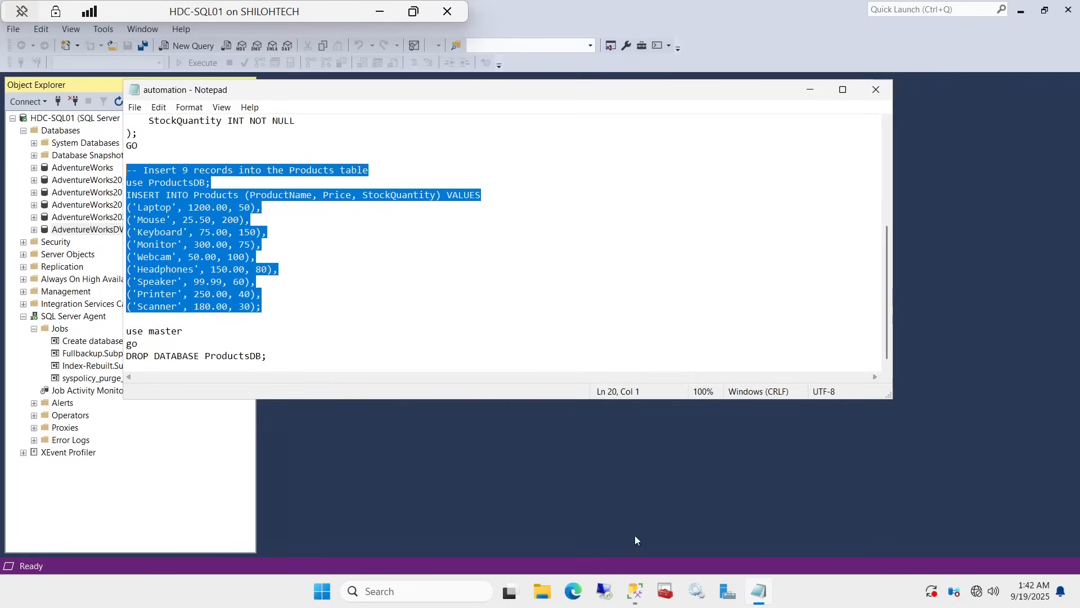
pyautogui.moveTo(269, 356); pyautogui.dragTo(126, 332)
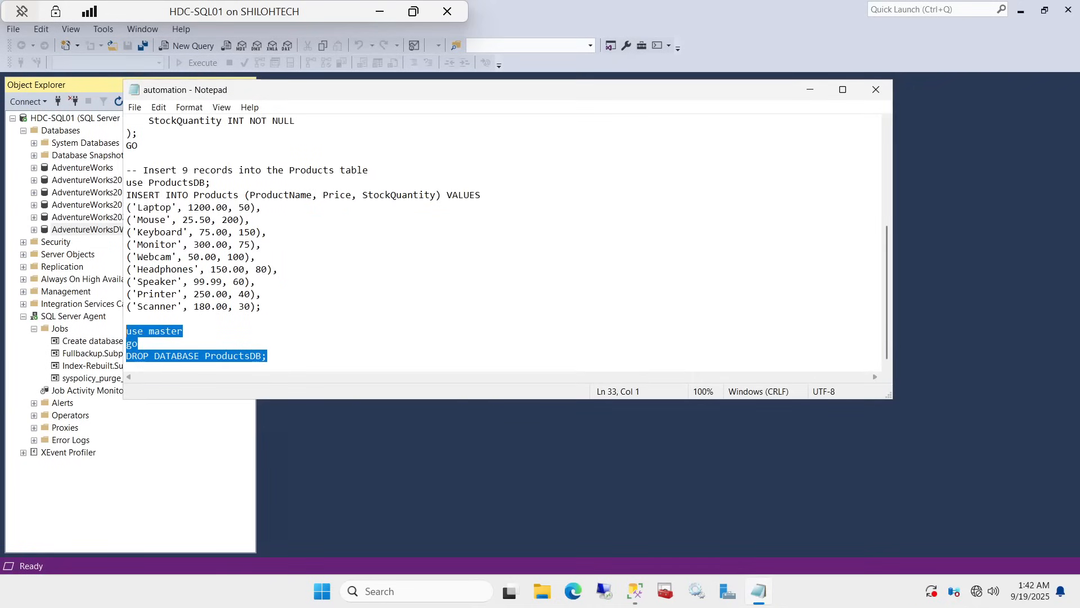
pyautogui.rightClick(155, 332)
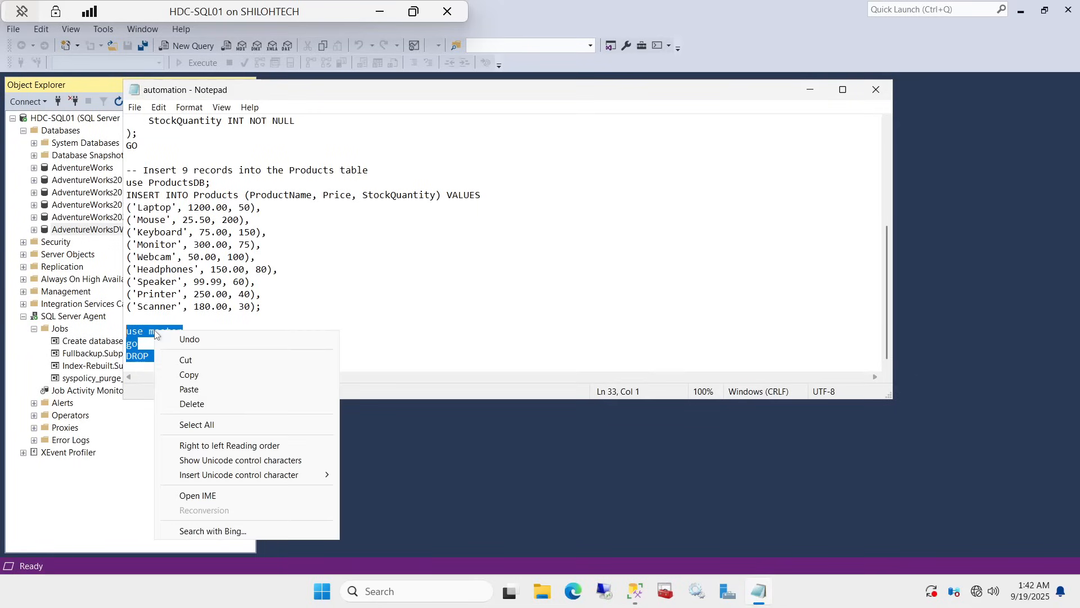
pyautogui.click(208, 377)
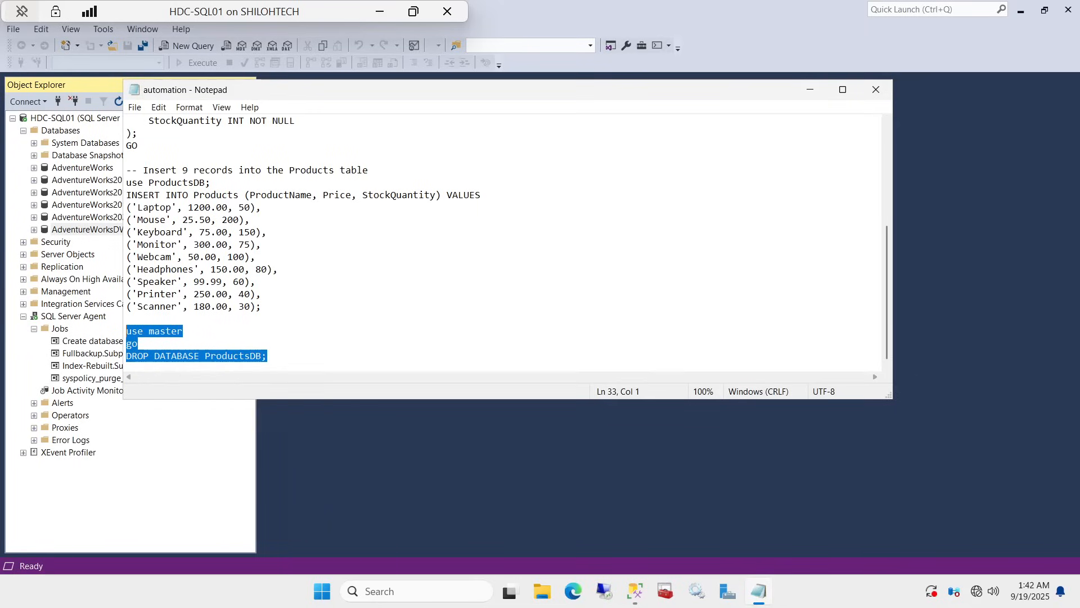
pyautogui.click(810, 90)
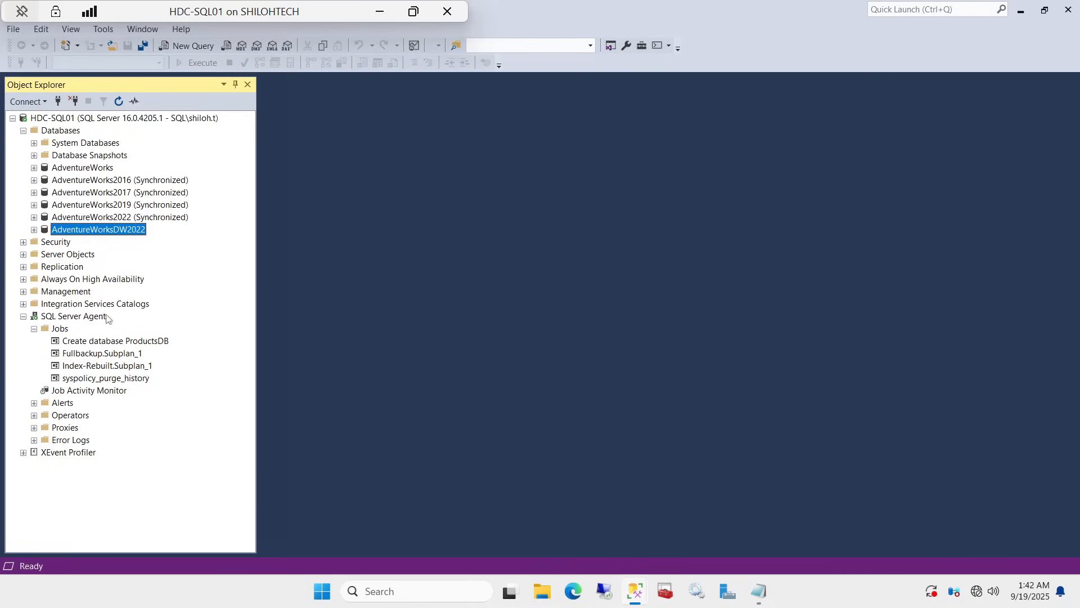
# Step: Begin a new SQL Server Agent job and name it "Drop database ProductDB"
pyautogui.rightClick(63, 333)
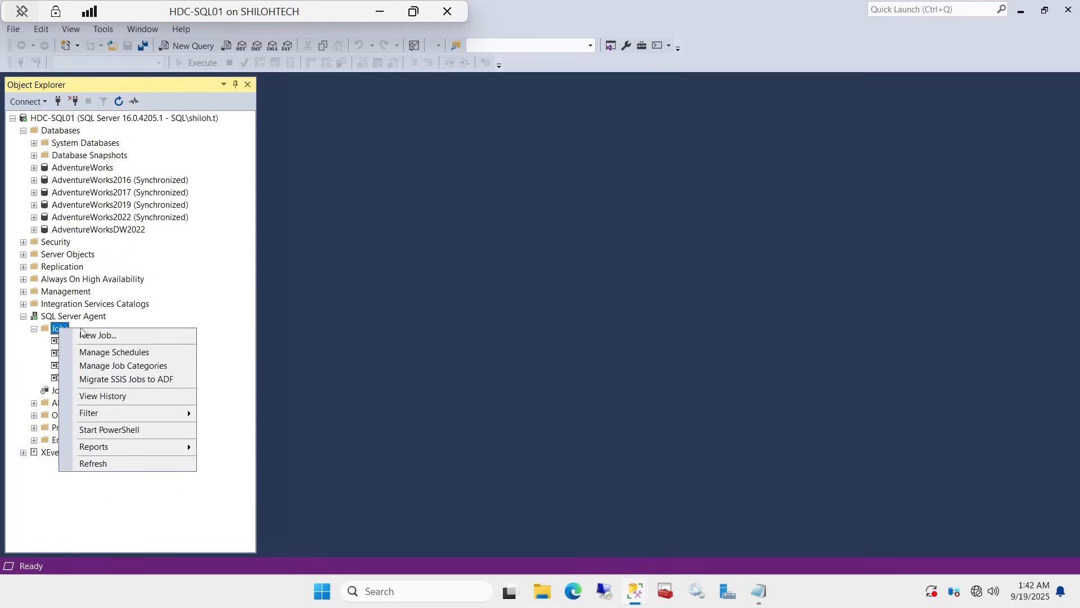
pyautogui.click(99, 335)
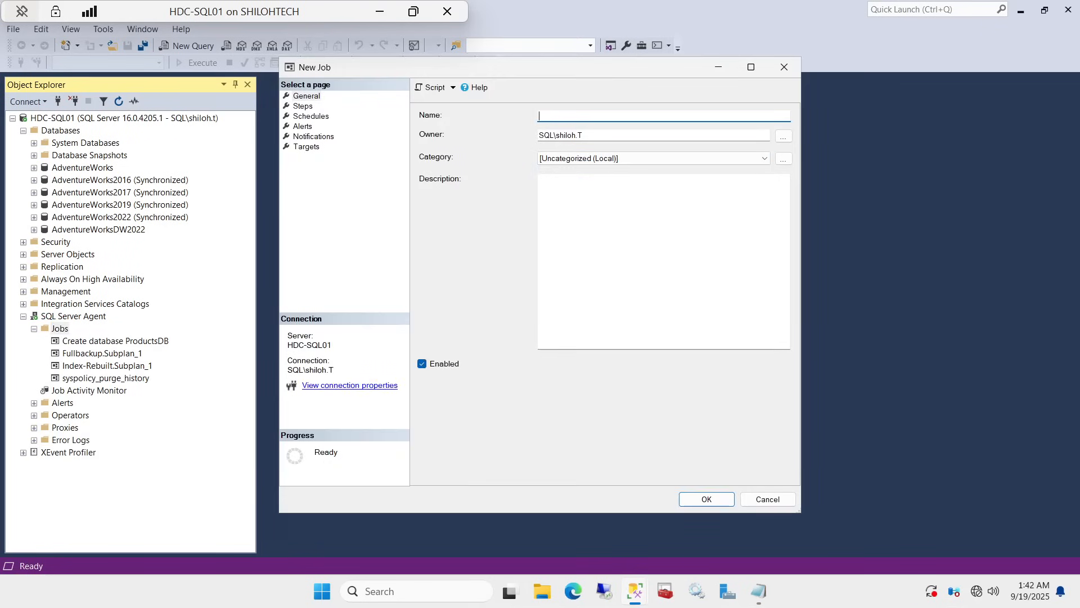
pyautogui.press('capslock')
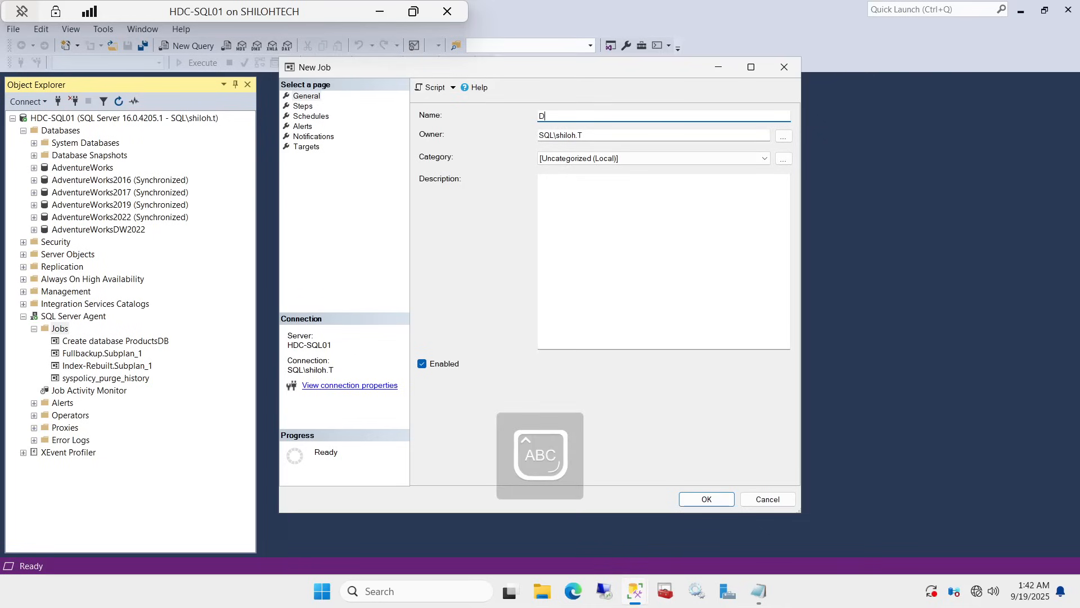
pyautogui.press('capslock')
pyautogui.write('ara')
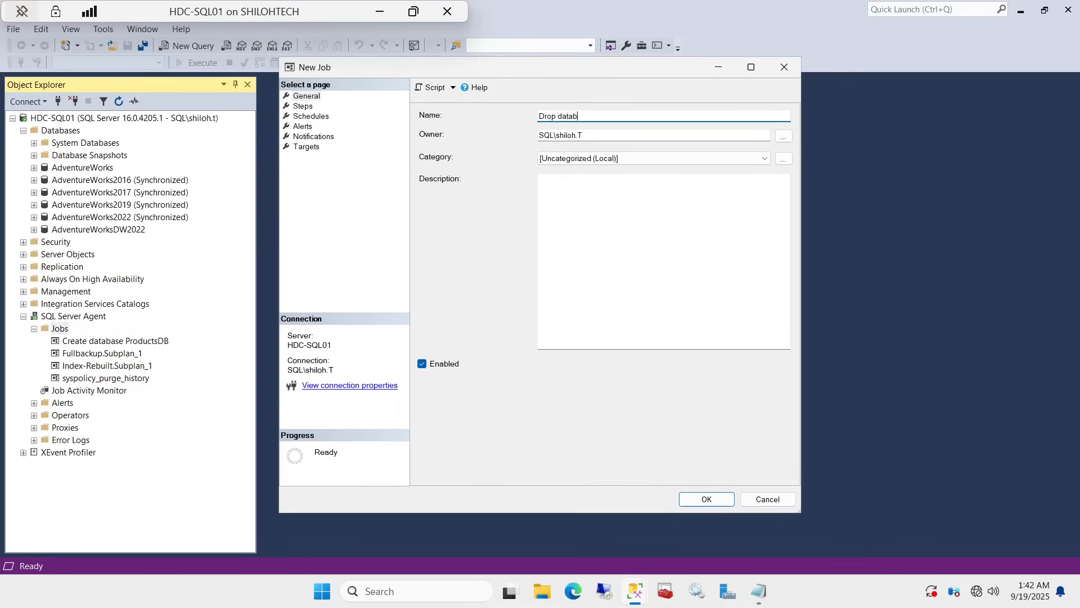
pyautogui.write('base')
pyautogui.press('capslock')
pyautogui.write('P')
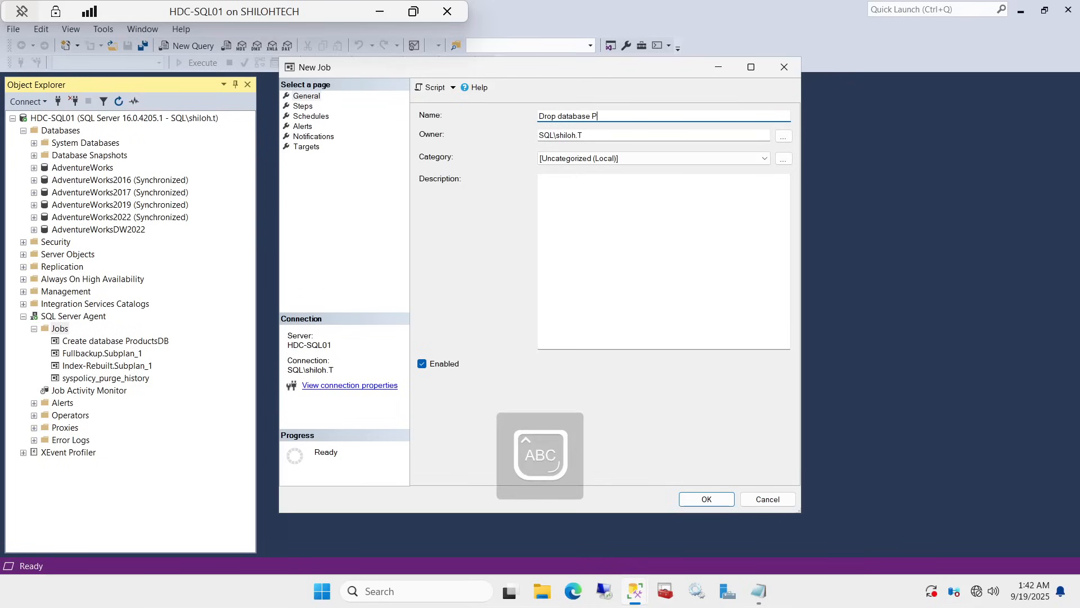
pyautogui.press('capslock')
pyautogui.write('roduct')
pyautogui.press('capslock')
pyautogui.write('DB')
pyautogui.press('capslock')
pyautogui.click(551, 185)
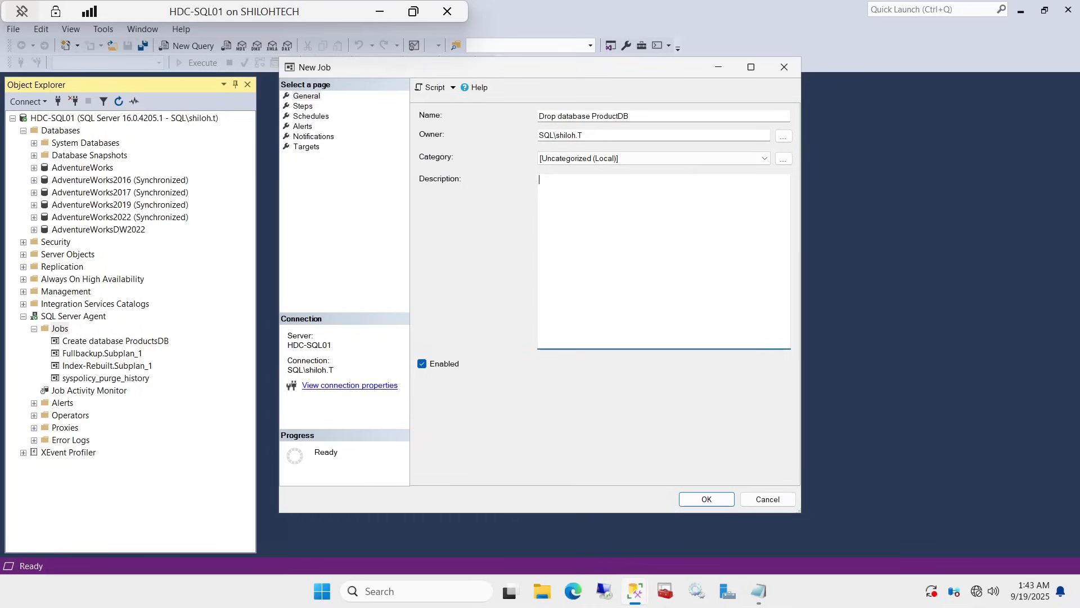
pyautogui.press('capslock')
pyautogui.press('capslock')
# Step: Begin a new Transact-SQL step for the job and paste the copied DROP DATABASE ProductsDB script as its command
pyautogui.click(304, 106)
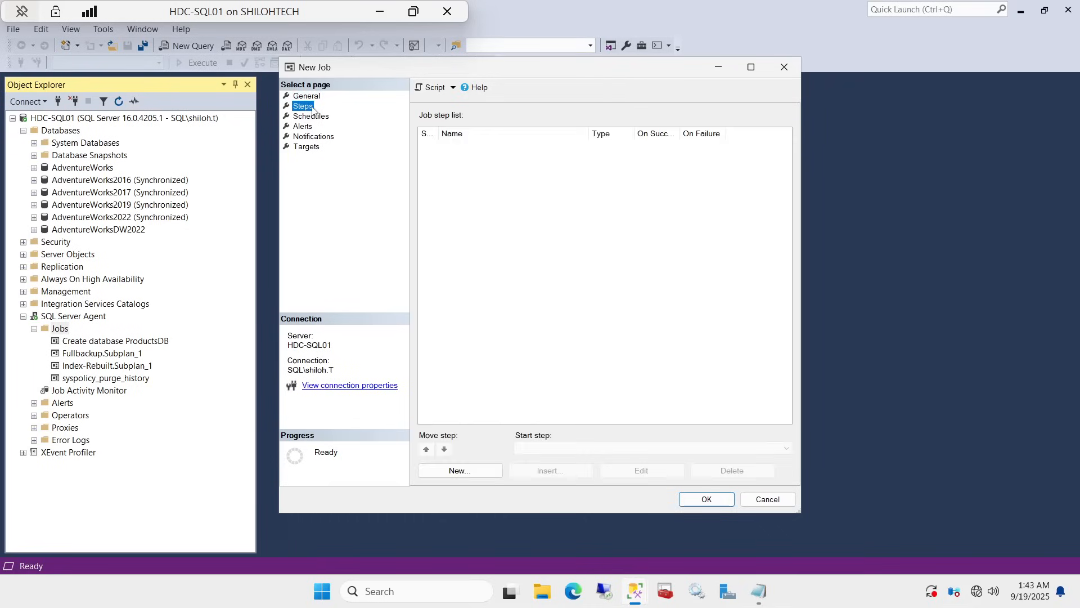
pyautogui.click(466, 474)
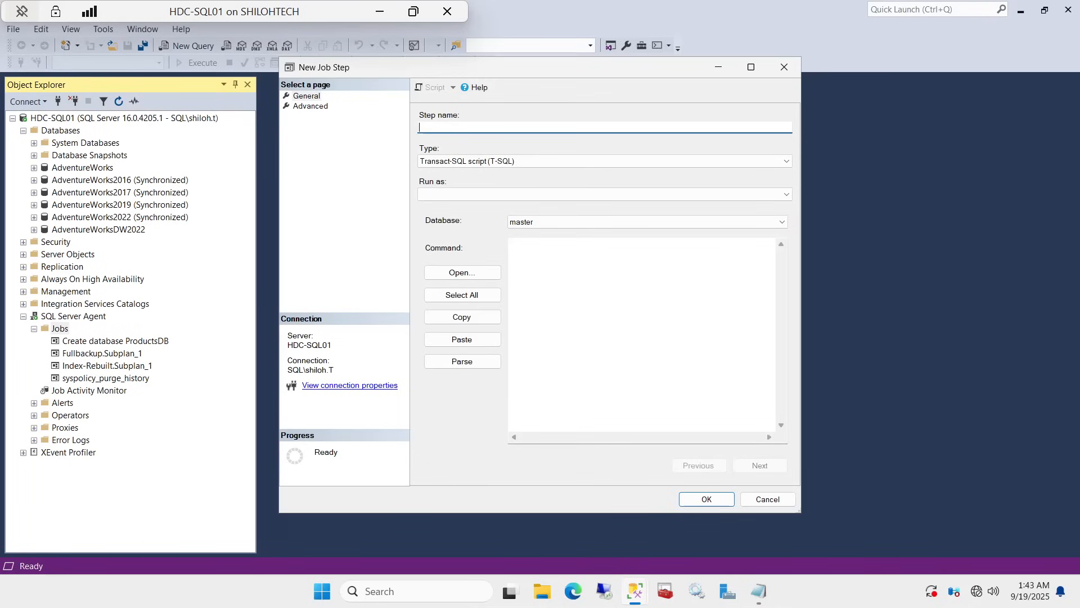
pyautogui.rightClick(535, 262)
pyautogui.click(577, 325)
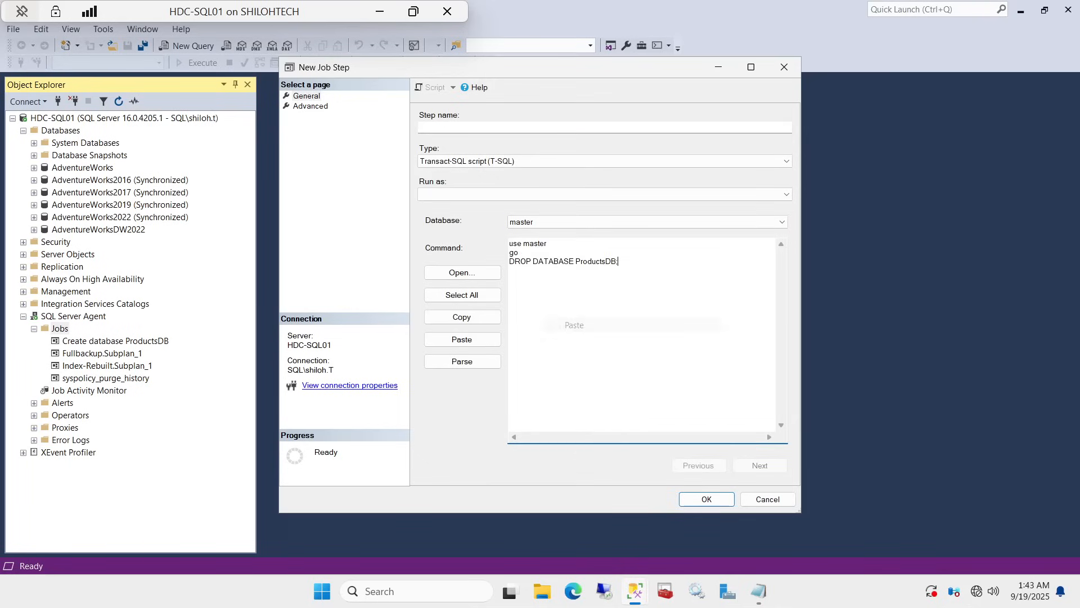
# Step: Parse the DROP DATABASE command and save the job step under the name "Delete database ProductDB"
pyautogui.click(462, 361)
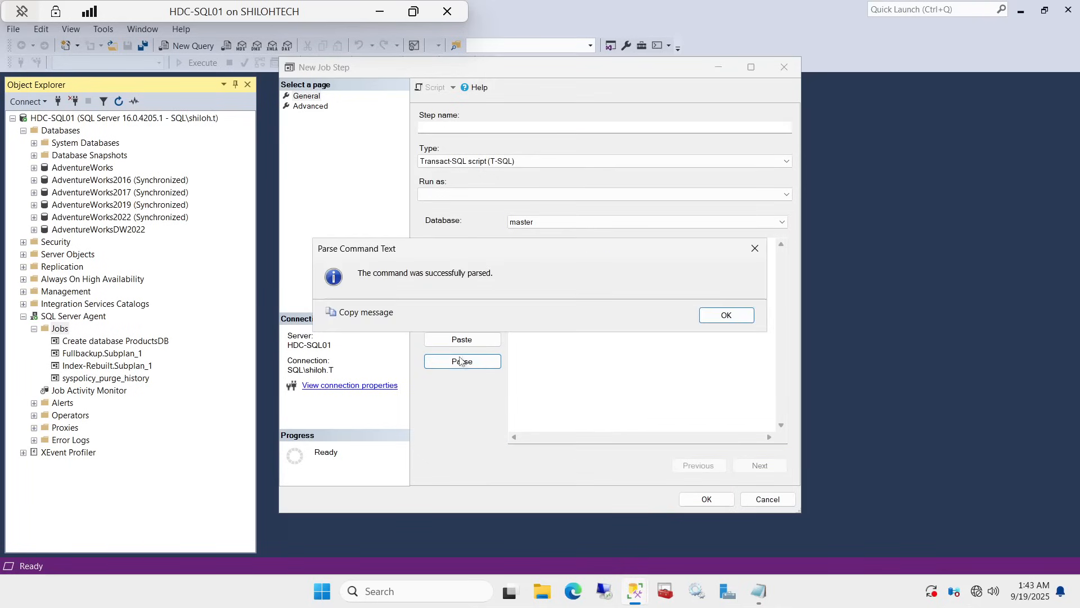
pyautogui.click(726, 315)
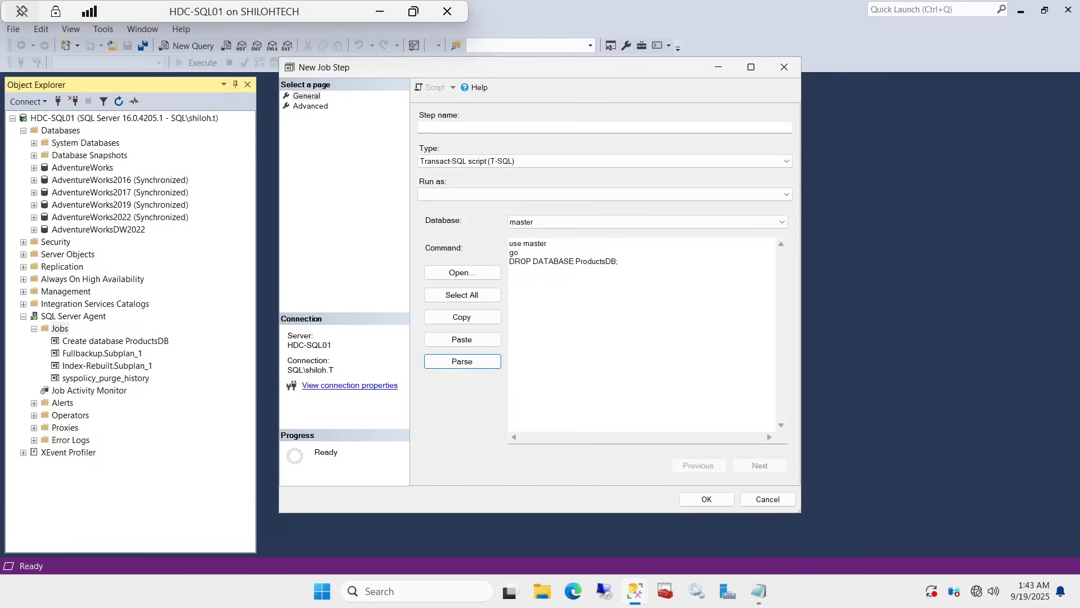
pyautogui.click(467, 128)
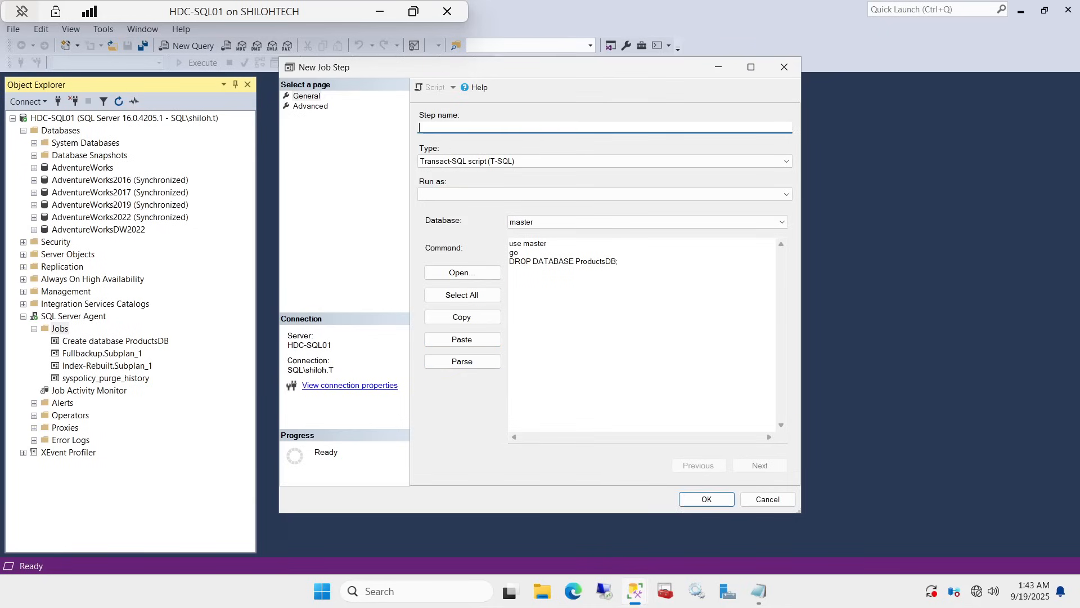
pyautogui.write('Dele')
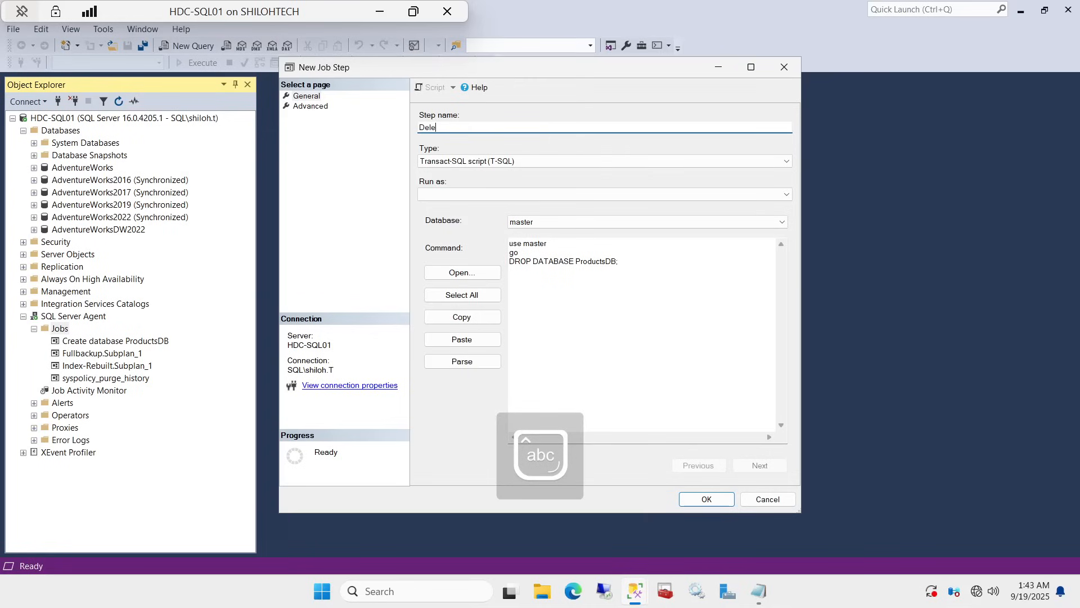
pyautogui.write('te data')
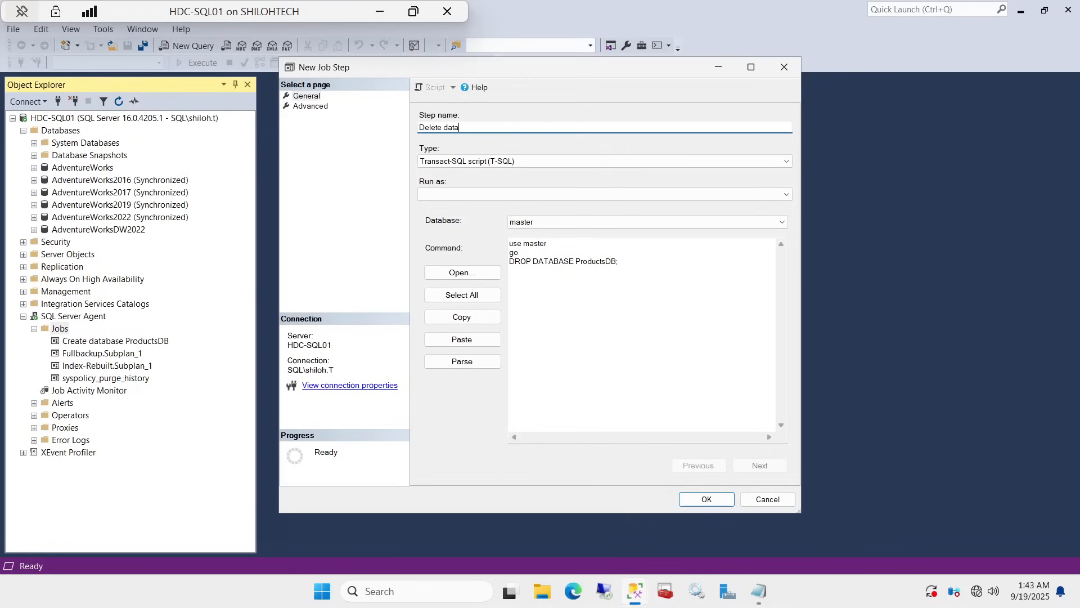
pyautogui.write('base ')
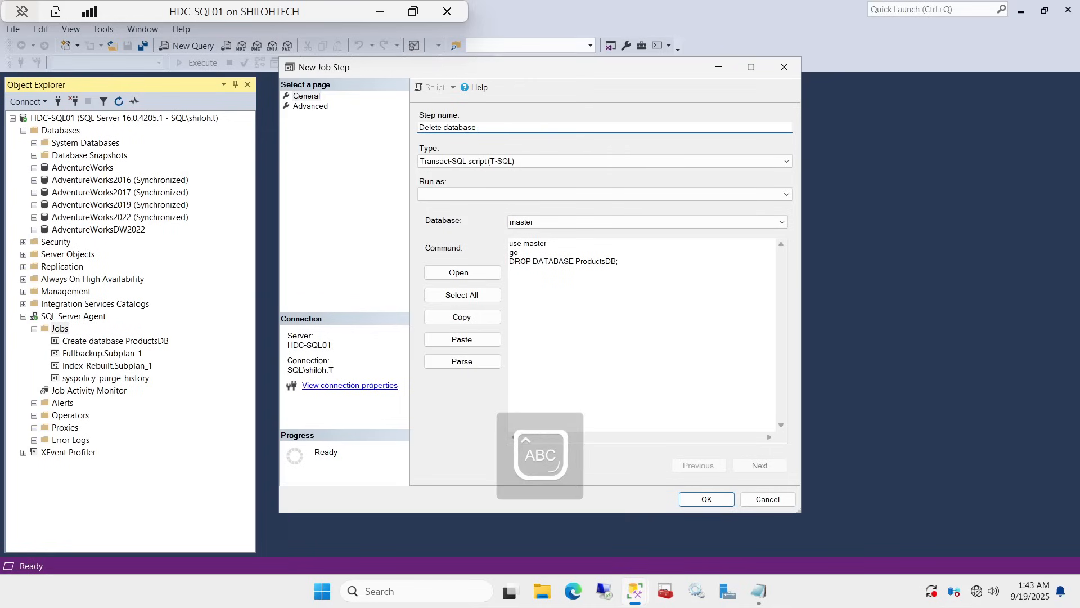
pyautogui.write('pP')
pyautogui.press('capslock')
pyautogui.write('roductDB')
pyautogui.click(311, 107)
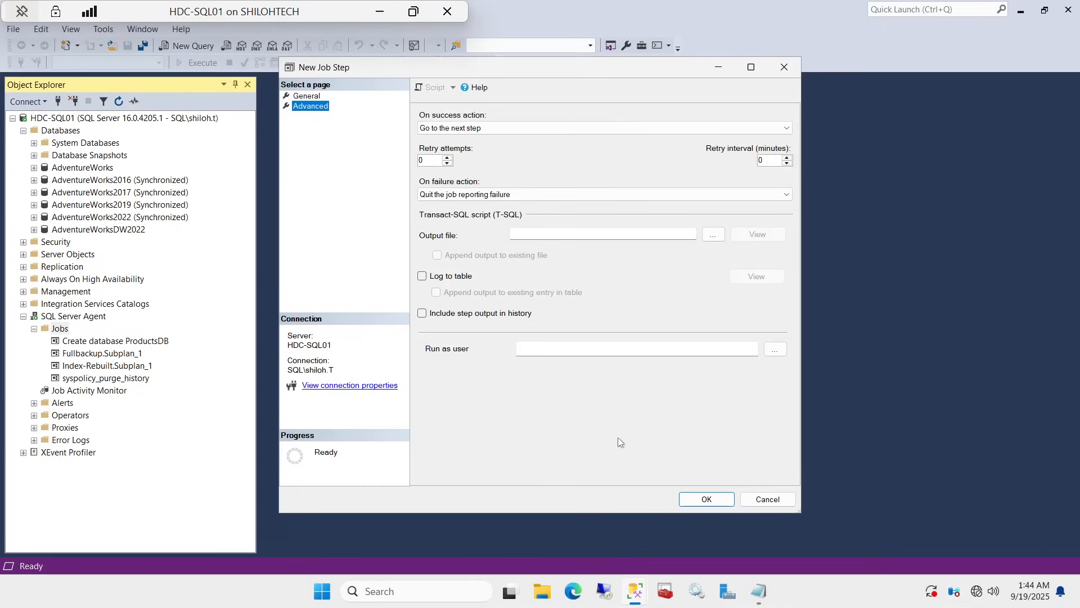
pyautogui.click(707, 499)
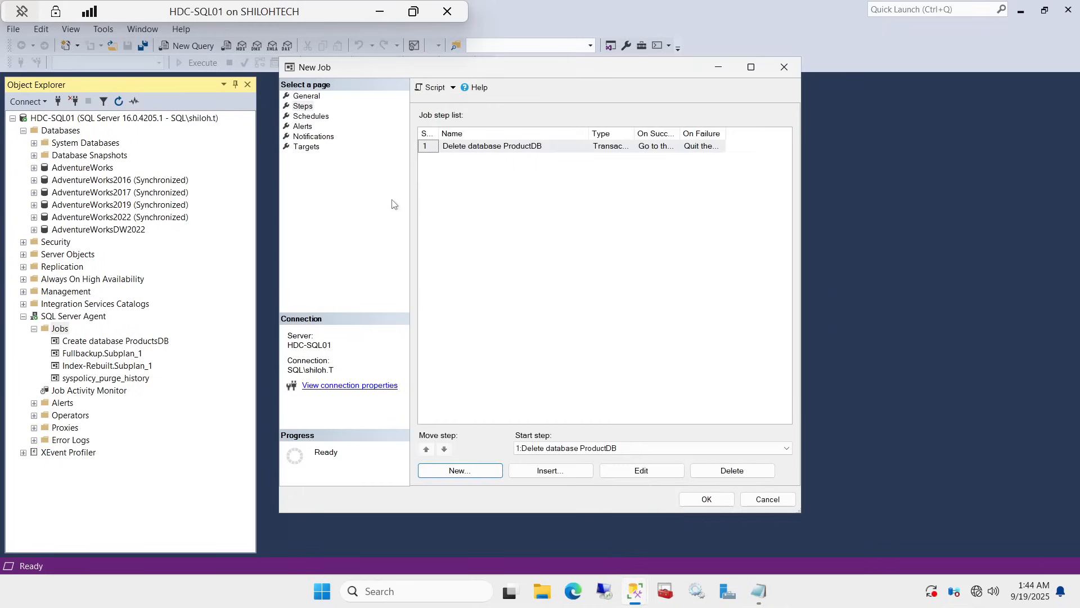
# Step: Begin a new schedule for the drop job, with a one-time occurrence on 9/28/2025
pyautogui.click(319, 117)
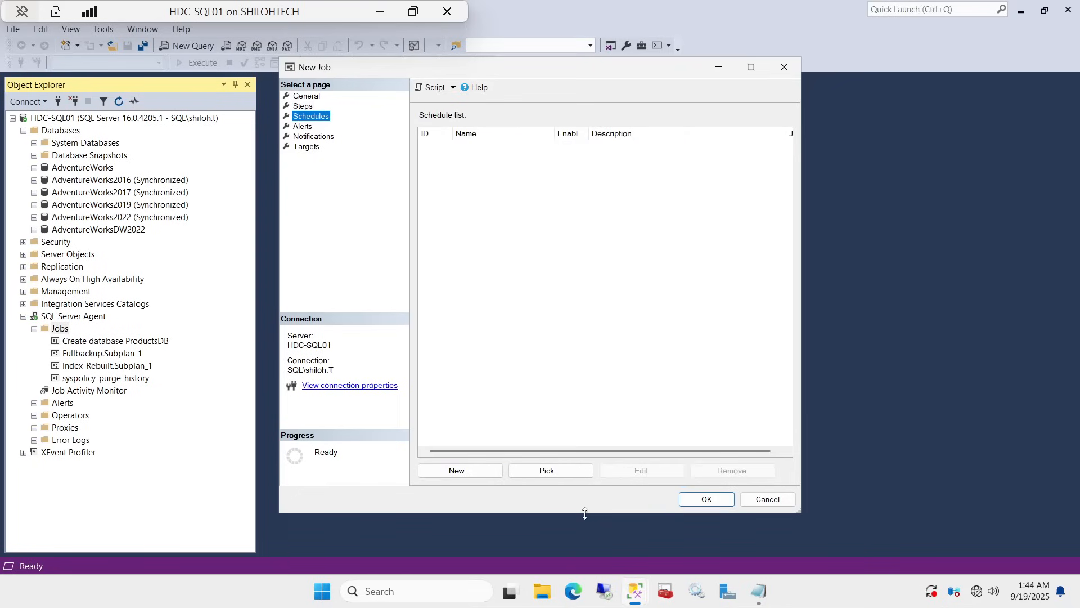
pyautogui.click(465, 473)
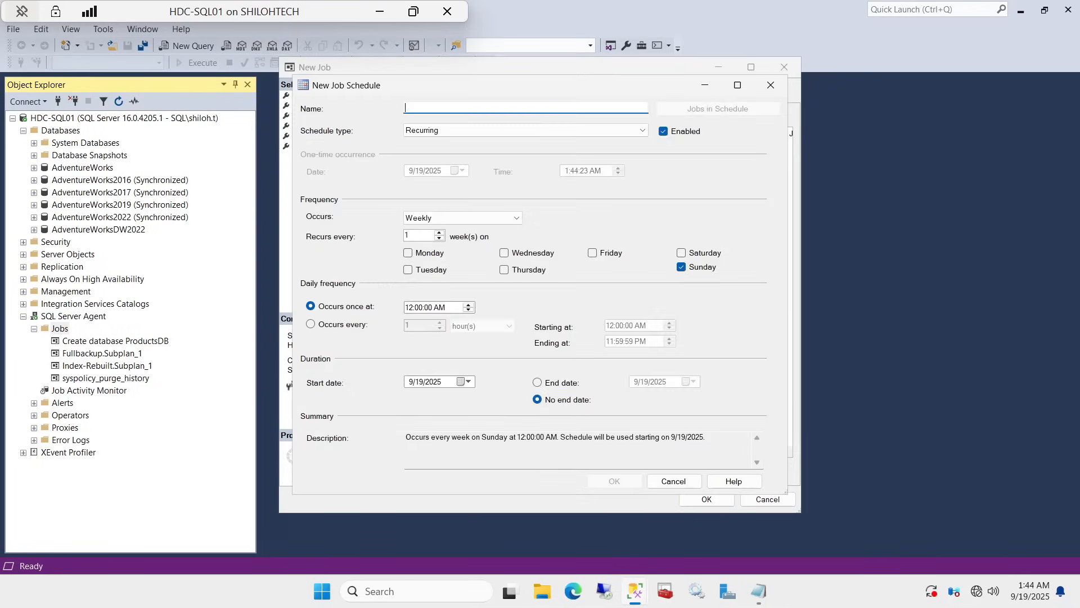
pyautogui.click(648, 133)
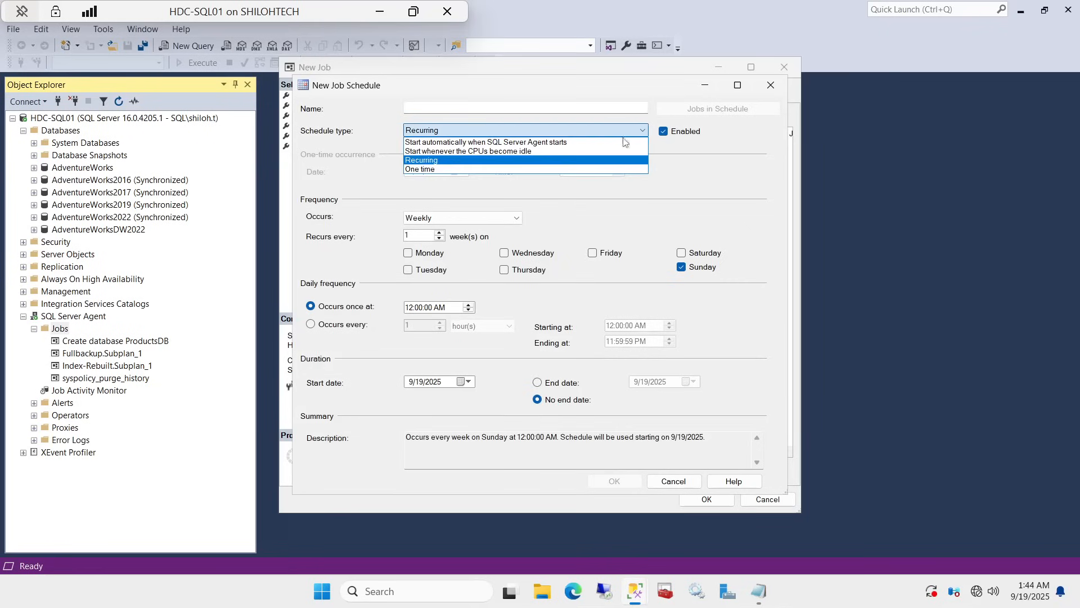
pyautogui.click(423, 172)
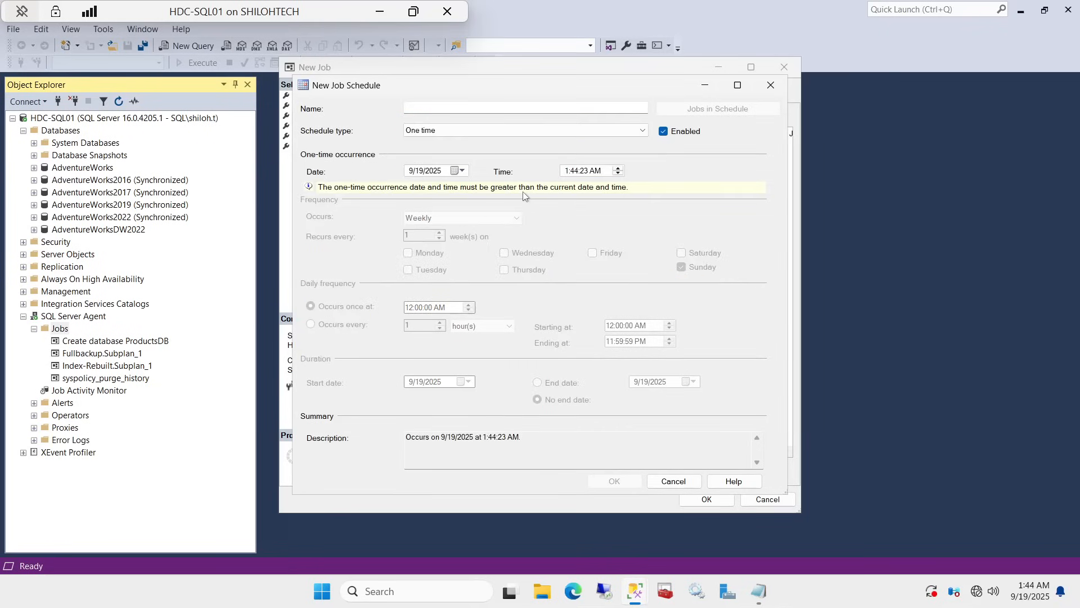
pyautogui.click(456, 170)
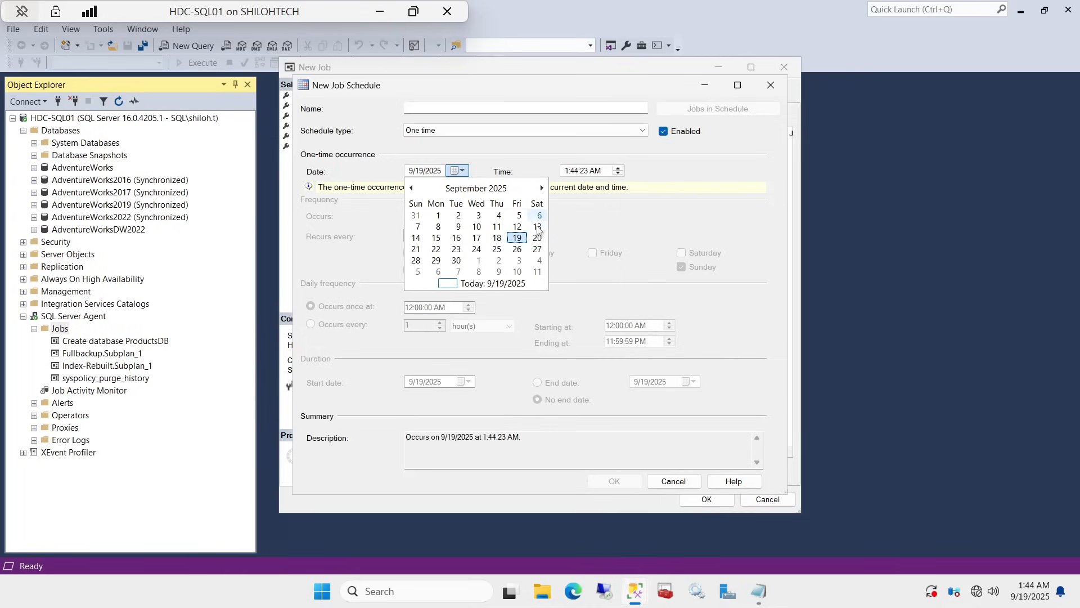
pyautogui.click(415, 261)
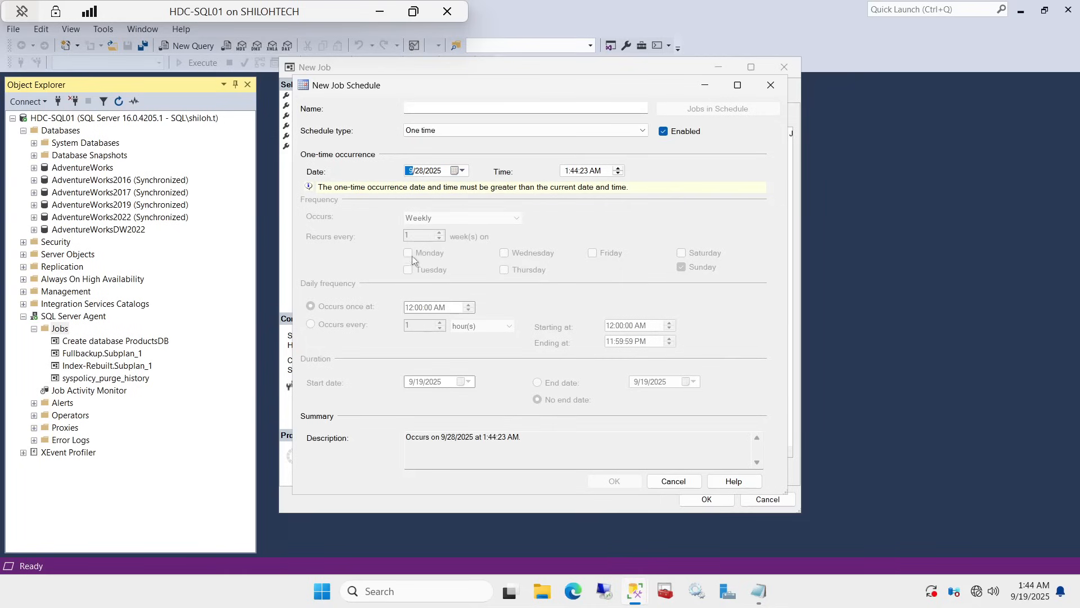
# Step: Set the time of the one-time occurrence to 9:49:23 PM
pyautogui.click(575, 177)
pyautogui.click(565, 171)
pyautogui.click(574, 171)
pyautogui.click(618, 168)
pyautogui.click(618, 169)
pyautogui.click(595, 172)
pyautogui.click(618, 169)
pyautogui.click(567, 171)
pyautogui.click(618, 168)
# Step: Name the schedule "Drop database productDB" and add it to the job
pyautogui.click(414, 109)
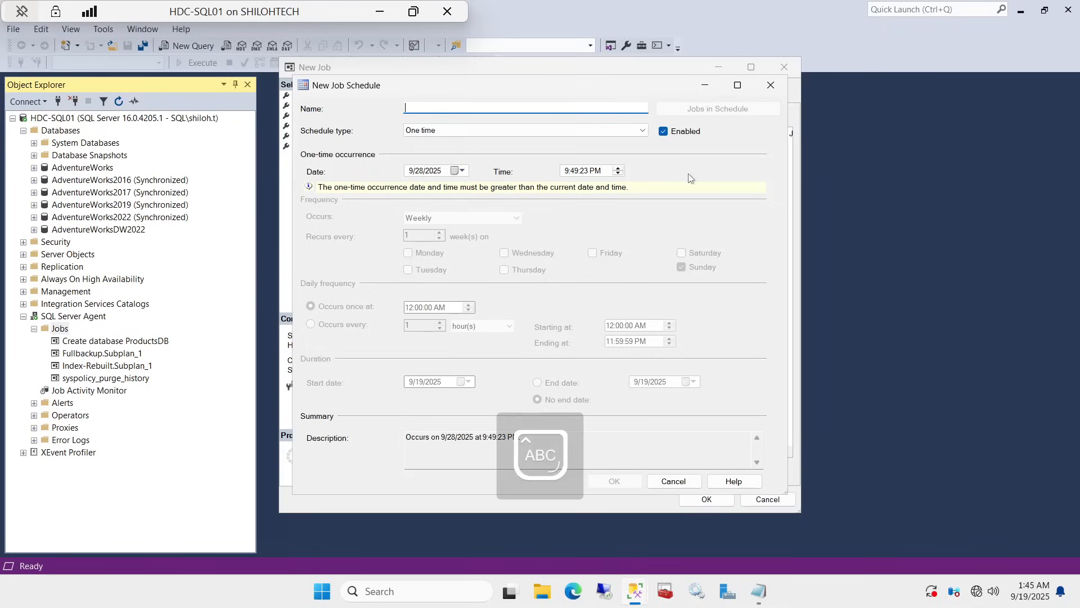
pyautogui.write('Drop')
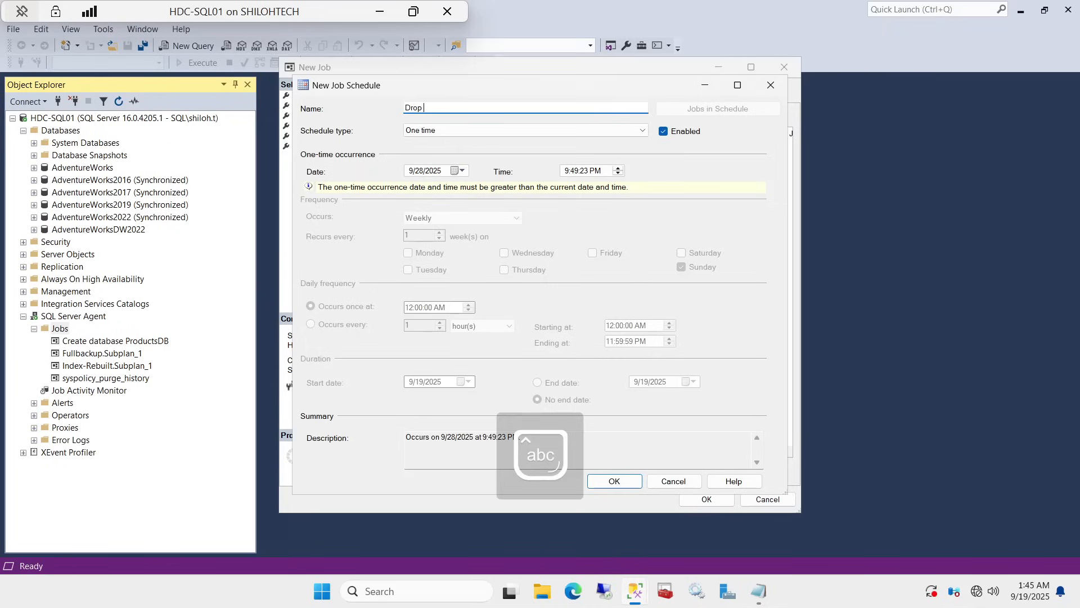
pyautogui.write(' data')
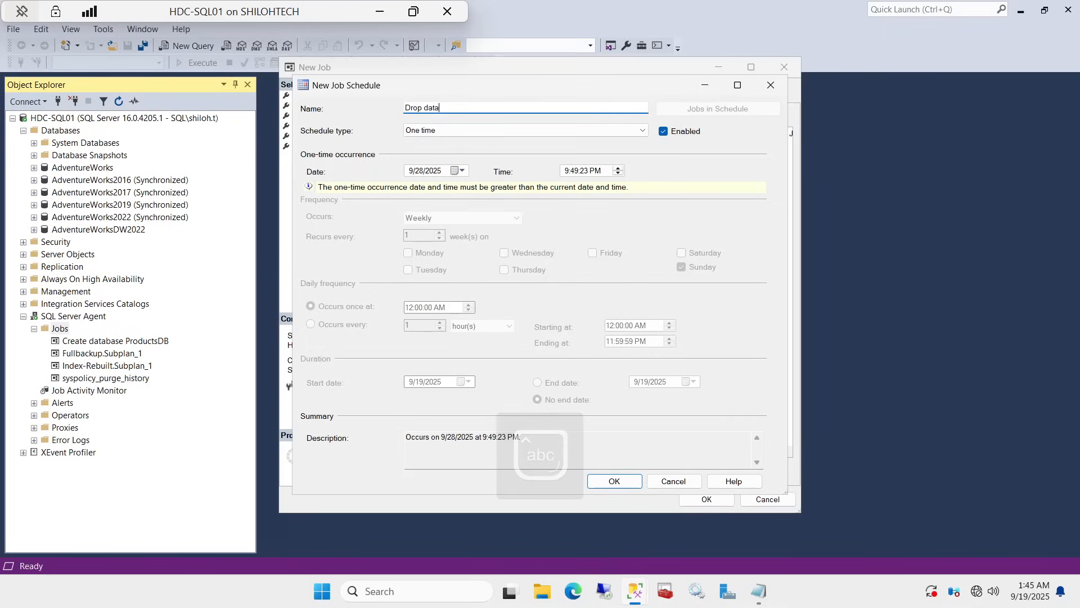
pyautogui.write('base product')
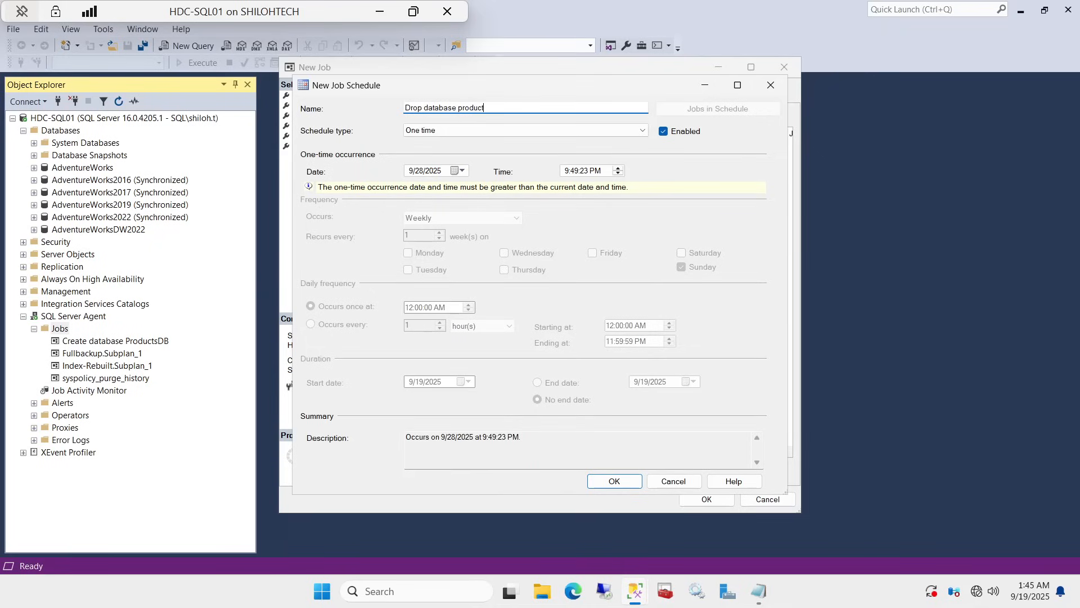
pyautogui.press('capslock')
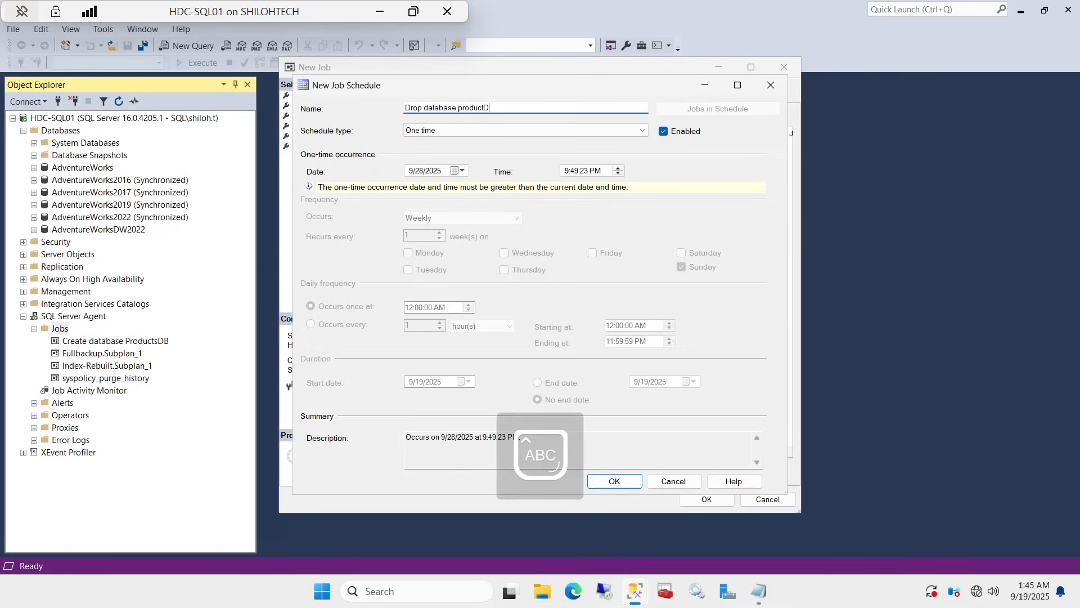
pyautogui.write('B')
pyautogui.press('capslock')
pyautogui.click(616, 480)
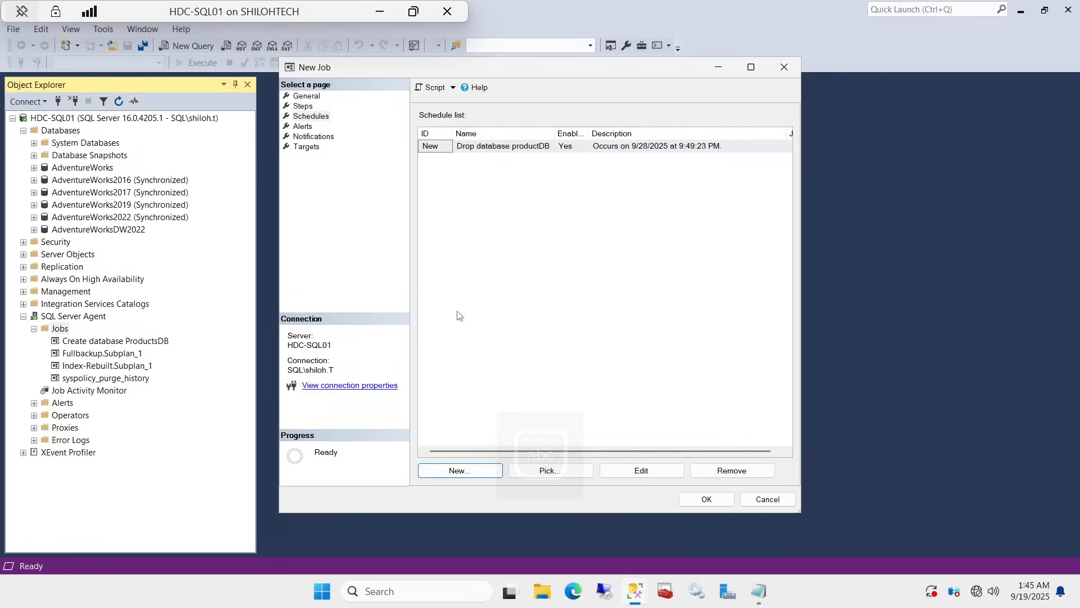
# Step: Review the new job's alerts, notifications and targets, and create the job
pyautogui.click(304, 127)
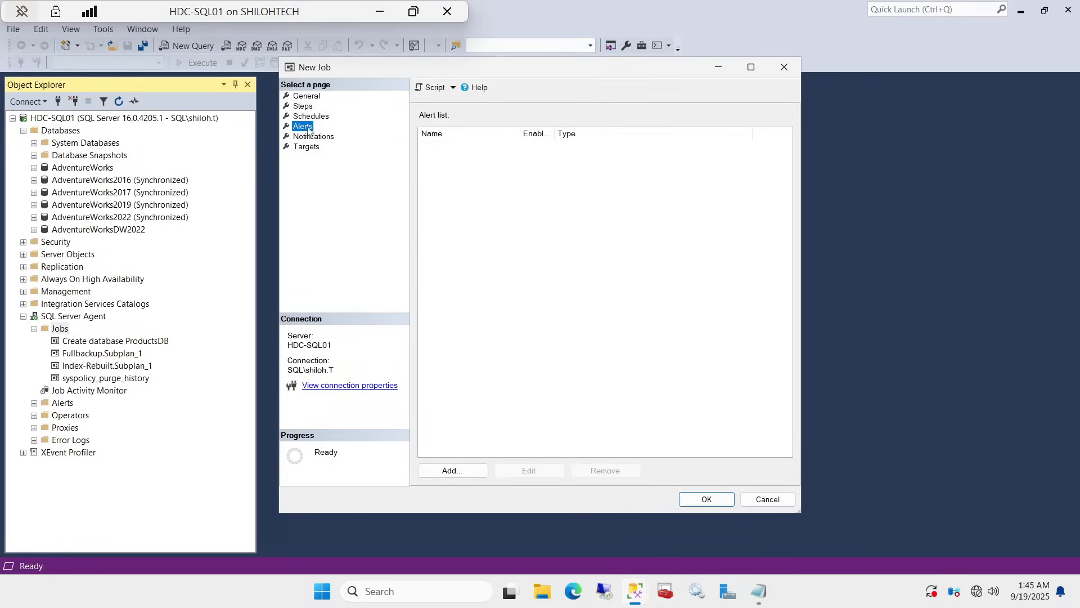
pyautogui.click(313, 136)
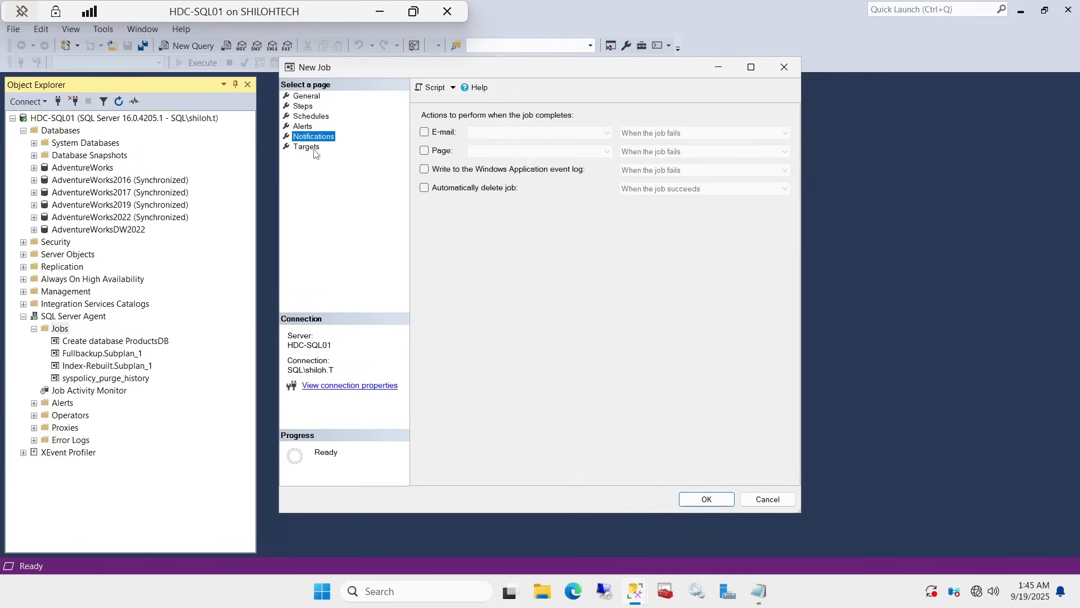
pyautogui.click(310, 149)
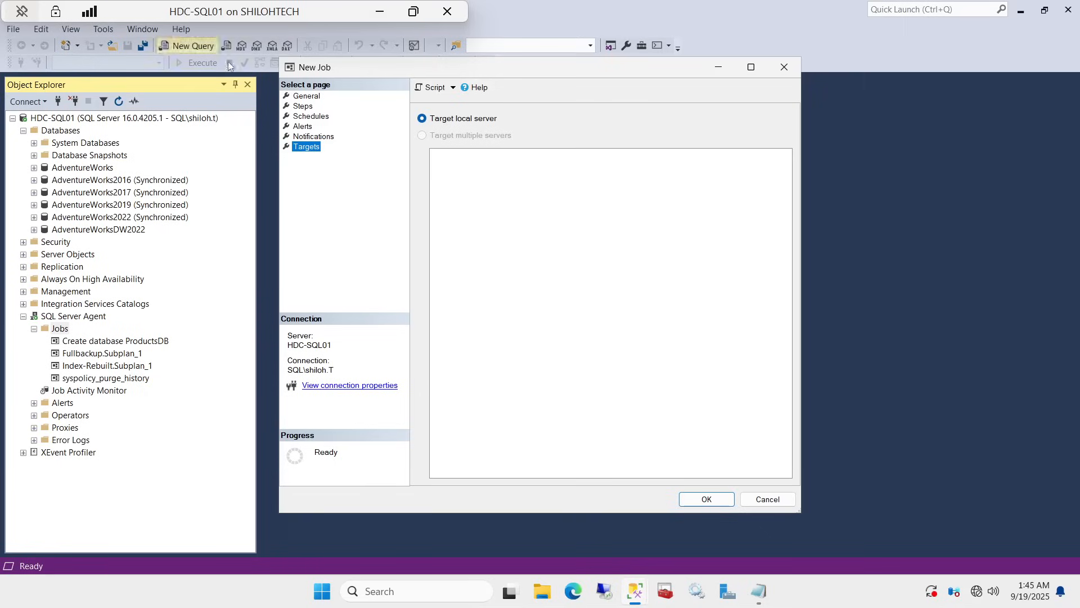
pyautogui.click(707, 500)
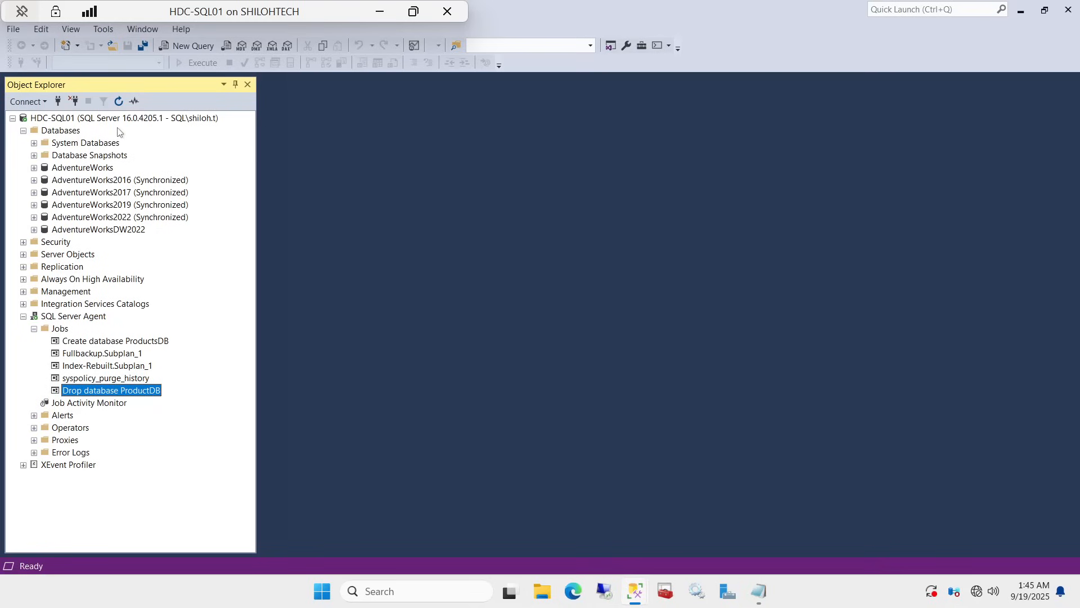
# Step: Refresh the HDC-SQL01 server and list the SQL Server Agent jobs
pyautogui.click(118, 101)
pyautogui.rightClick(107, 119)
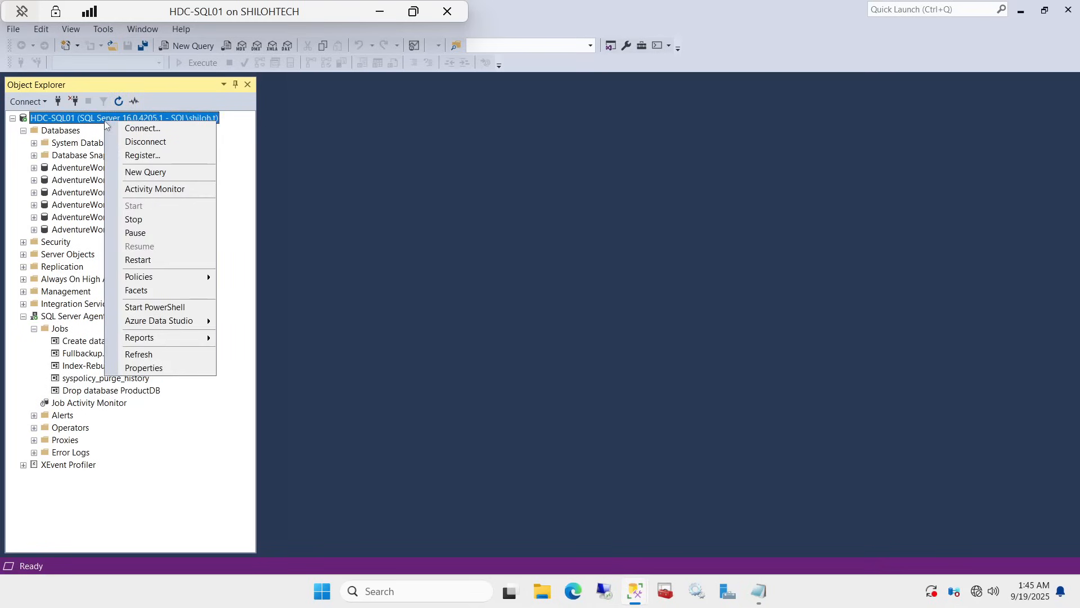
pyautogui.click(173, 354)
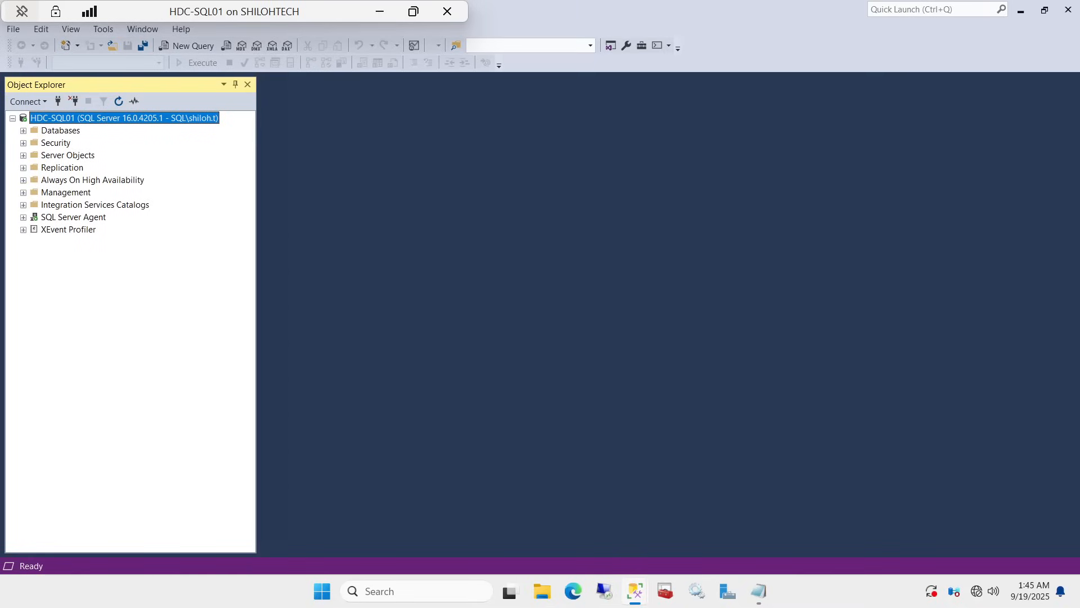
pyautogui.click(23, 218)
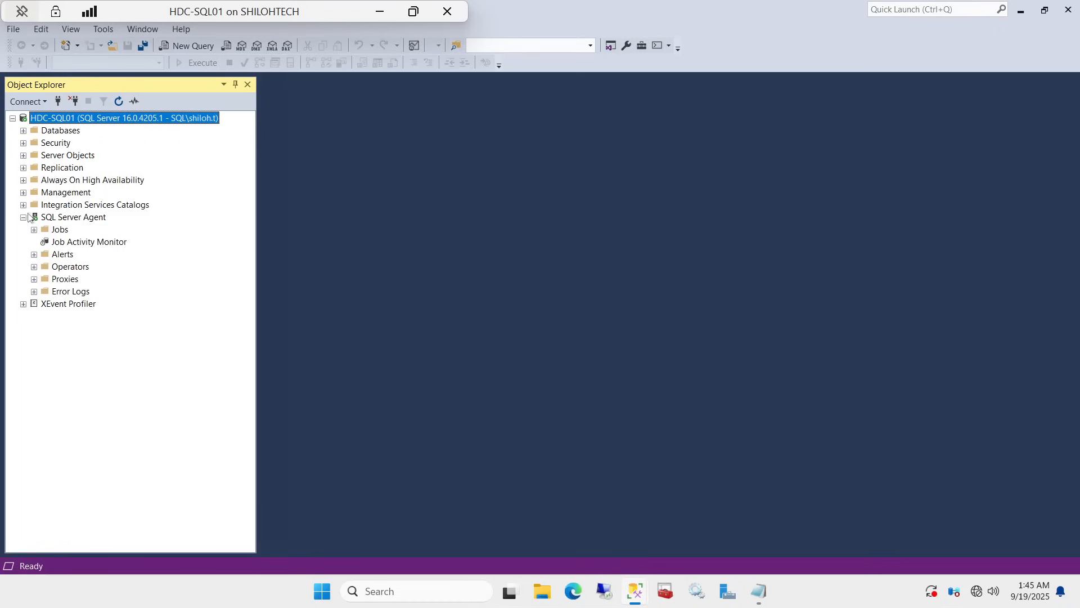
pyautogui.click(34, 230)
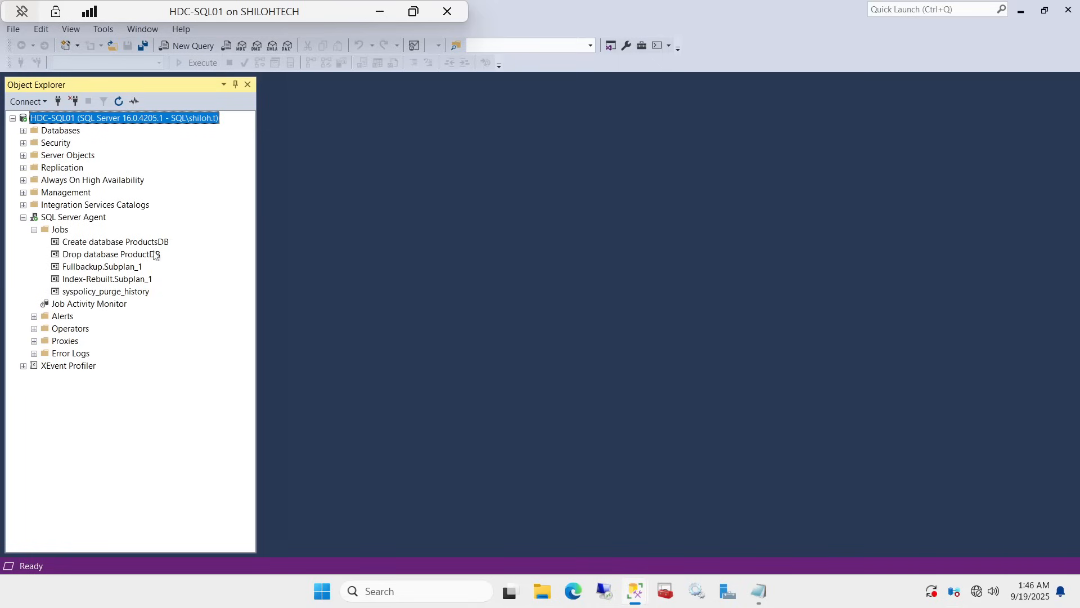
# Step: Run the "Create database ProductsDB" job starting at step 1, Create database, and dismiss the job results
pyautogui.rightClick(136, 247)
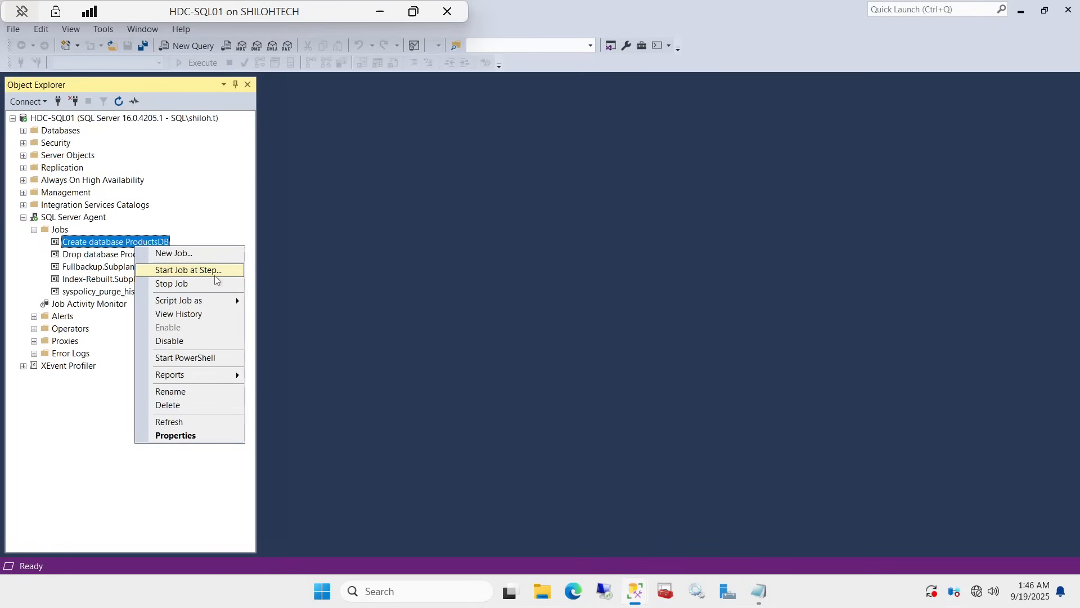
pyautogui.click(186, 270)
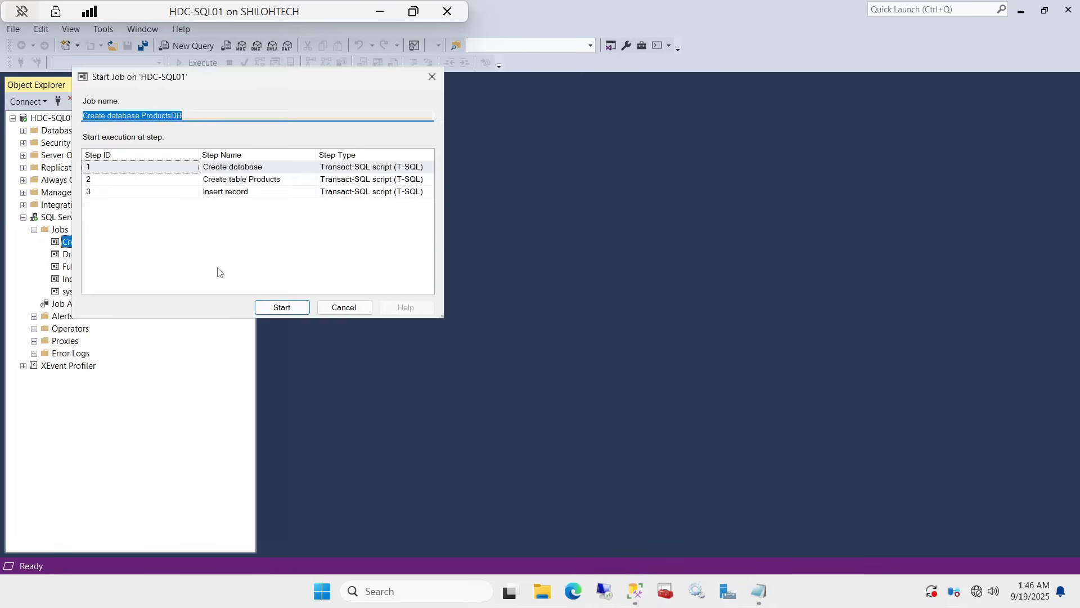
pyautogui.click(282, 307)
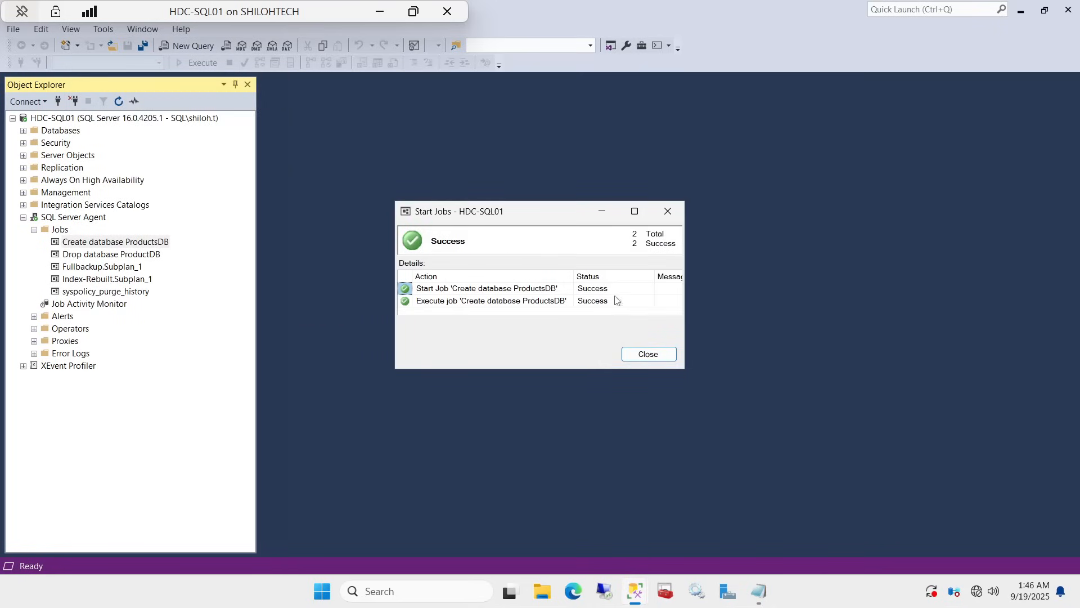
pyautogui.moveTo(687, 287); pyautogui.dragTo(856, 291)
pyautogui.click(822, 355)
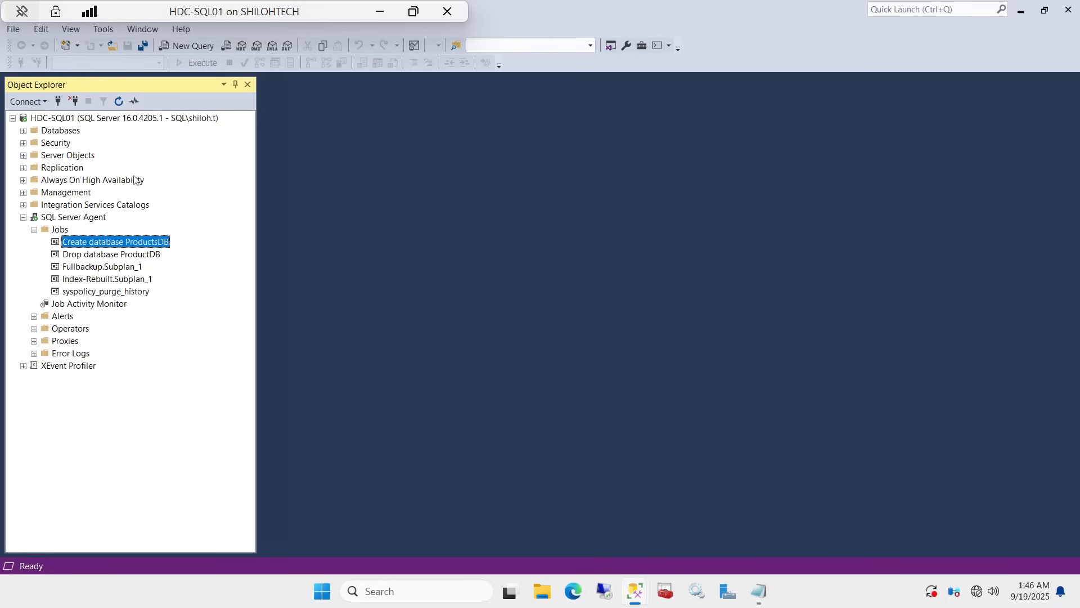
# Step: Refresh the HDC-SQL01 server, list its databases and select ProductsDB
pyautogui.rightClick(71, 120)
pyautogui.click(109, 349)
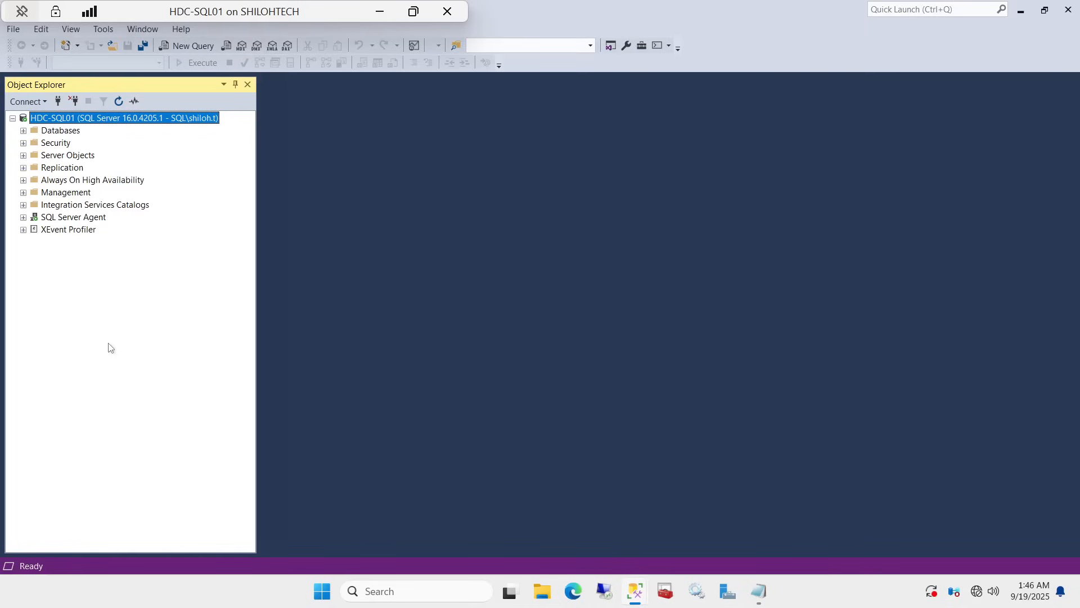
pyautogui.click(23, 131)
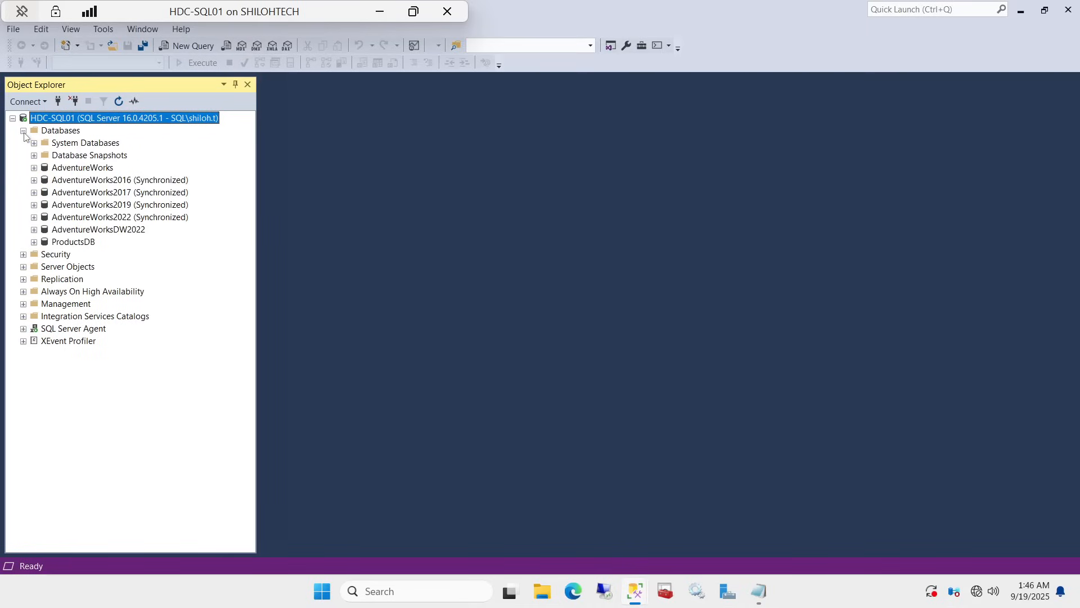
pyautogui.click(84, 243)
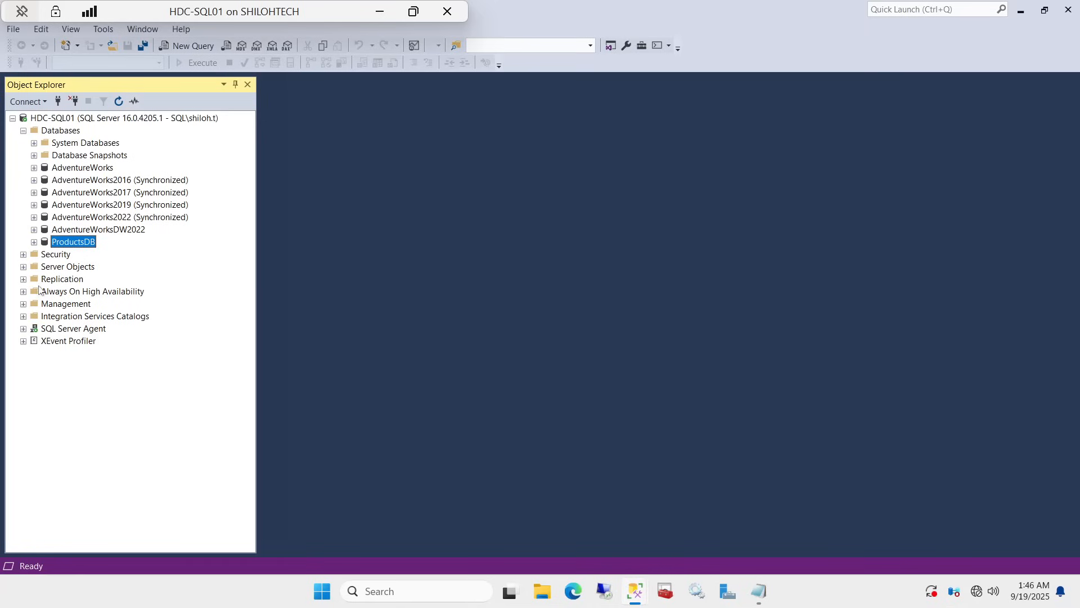
# Step: Run the "Drop database ProductDB" job from the SQL Server Agent jobs and dismiss the job results
pyautogui.click(23, 329)
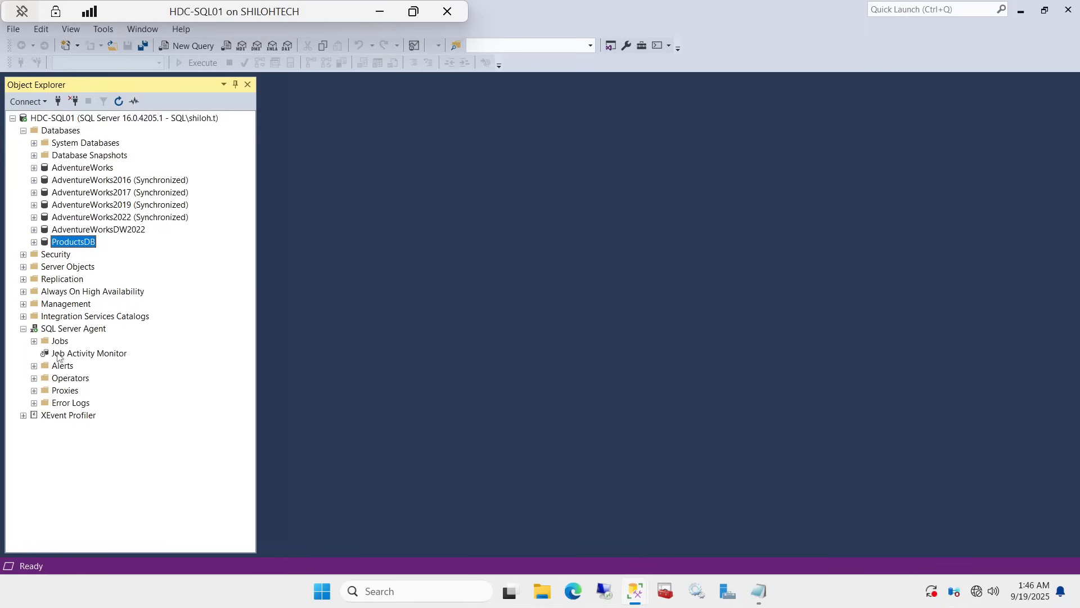
pyautogui.click(35, 342)
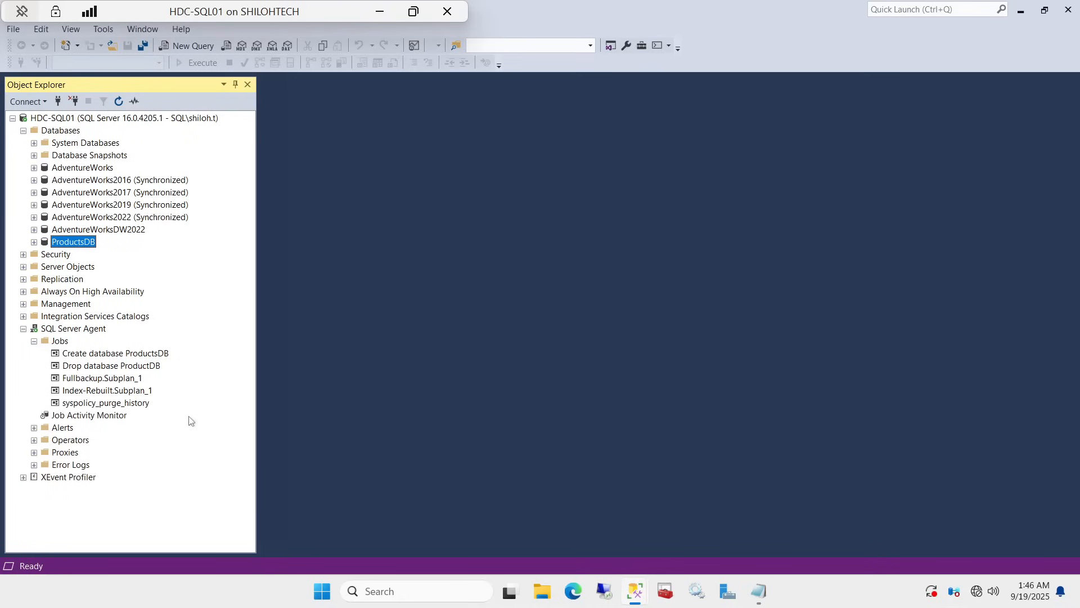
pyautogui.rightClick(114, 367)
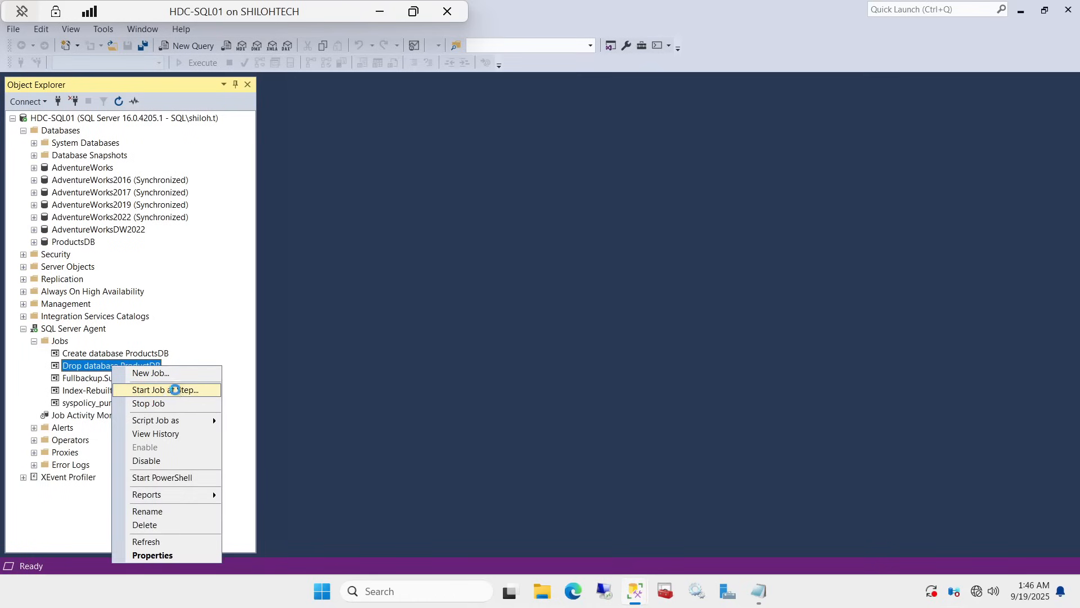
pyautogui.click(176, 391)
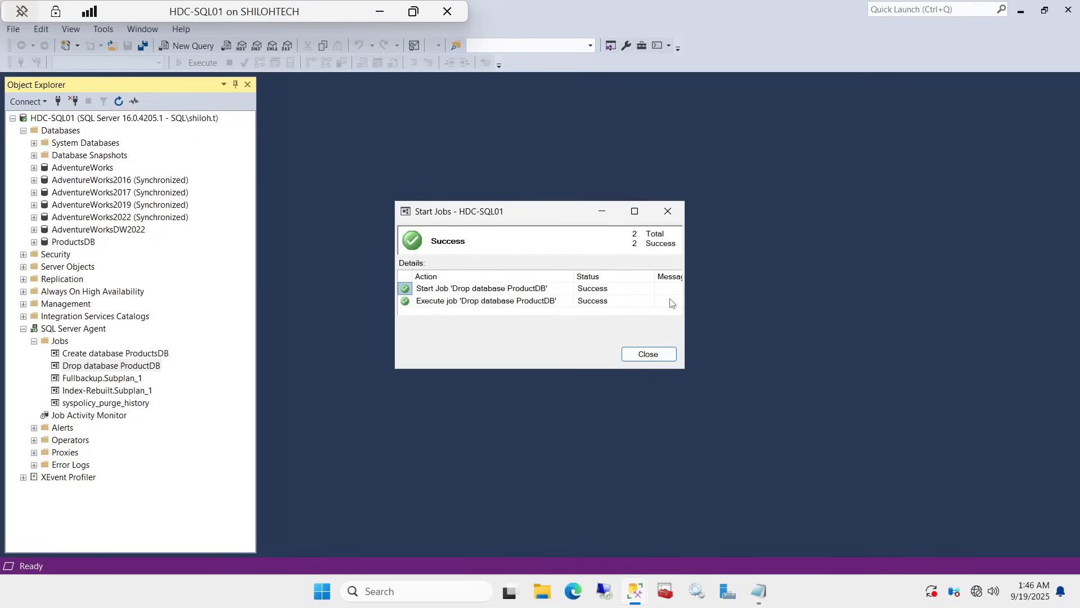
pyautogui.click(648, 354)
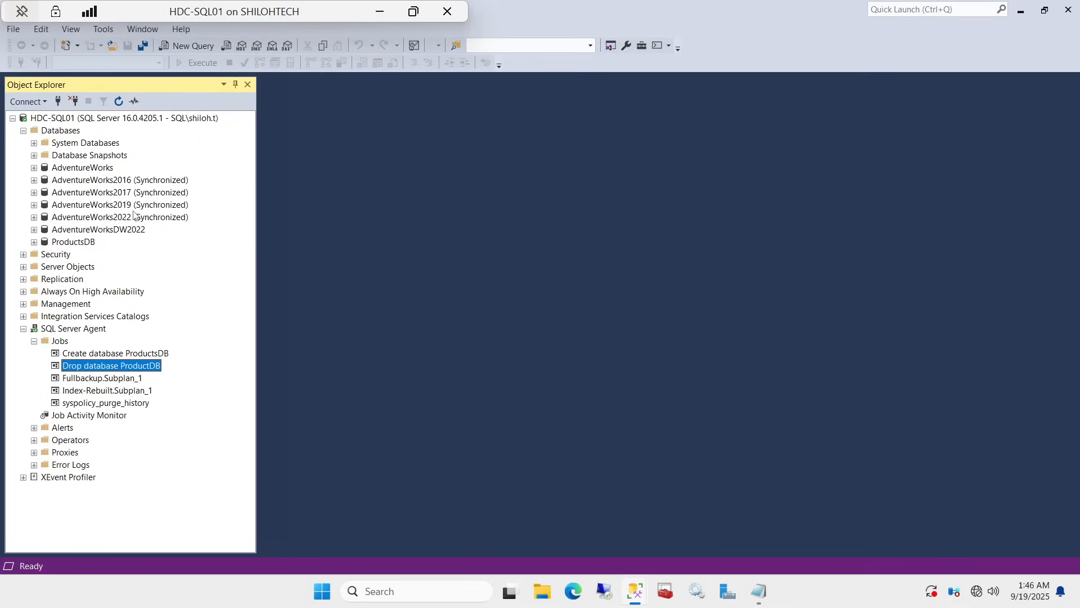
# Step: Refresh the HDC-SQL01 server and list its databases to check whether ProductsDB is still there
pyautogui.rightClick(114, 119)
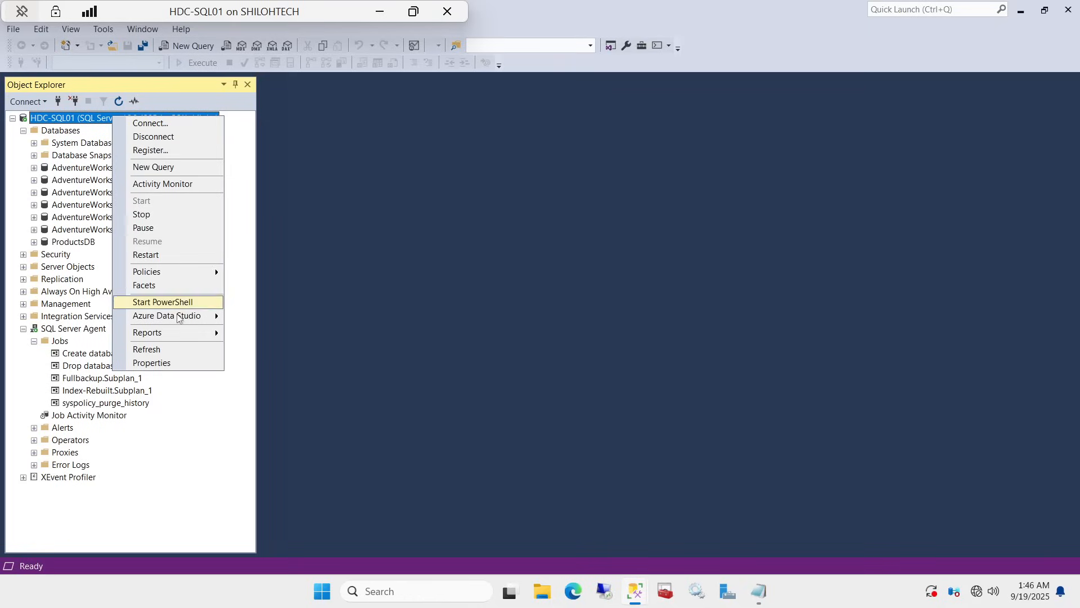
pyautogui.click(147, 350)
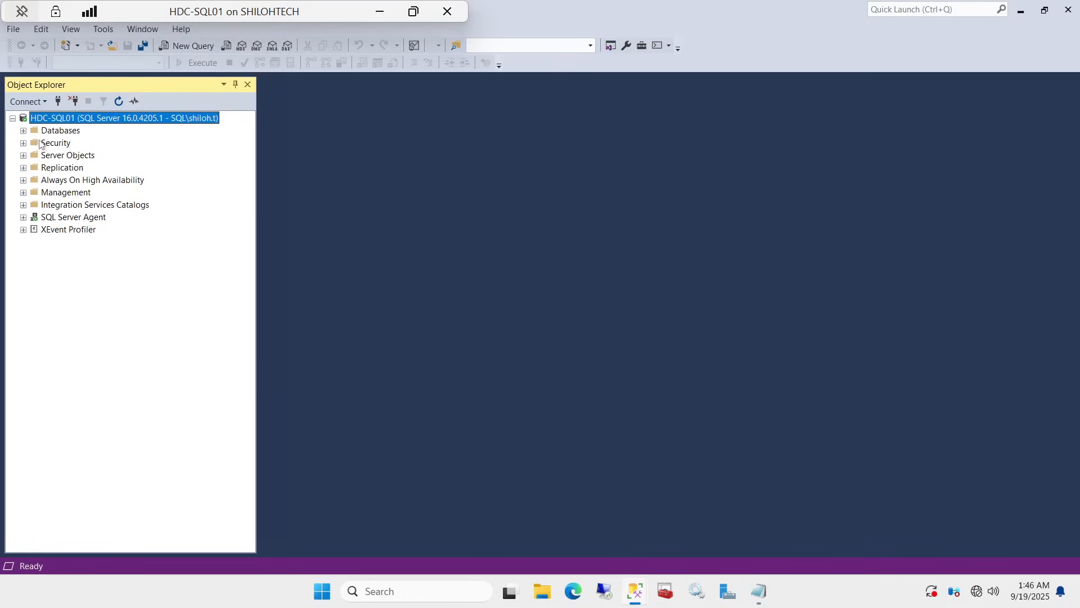
pyautogui.click(23, 131)
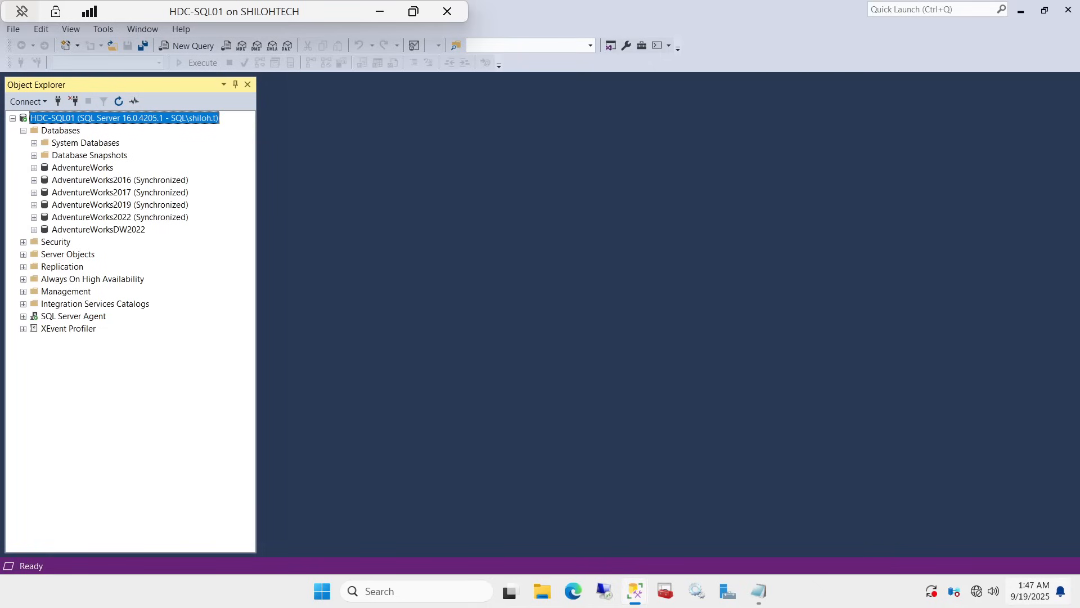
# Step: Minimize the HDC-SQL01 session and Hyper-V Manager, and mark topic 26, How to Troubleshoot failed SQL jobs, in Notepad's How to Master SQL DBA.md
pyautogui.moveTo(1030, 591)
pyautogui.click(380, 11)
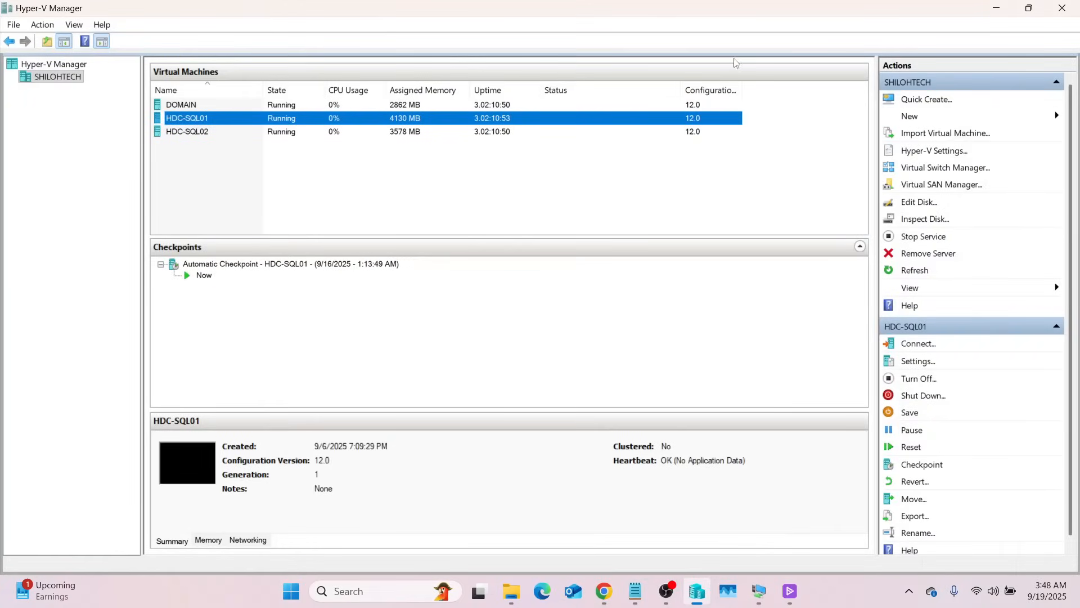
pyautogui.click(997, 8)
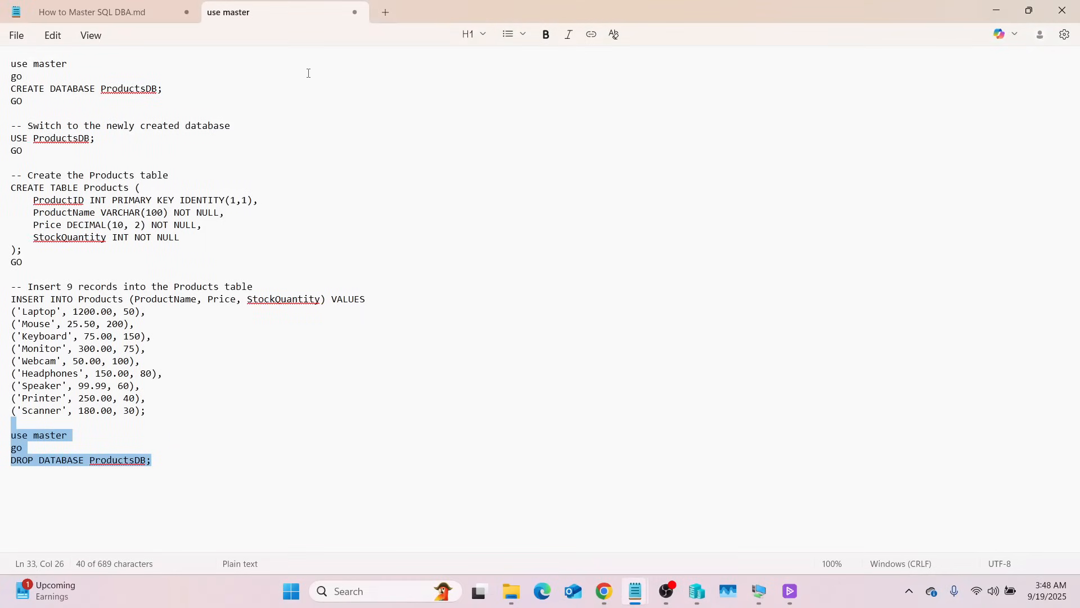
pyautogui.click(81, 11)
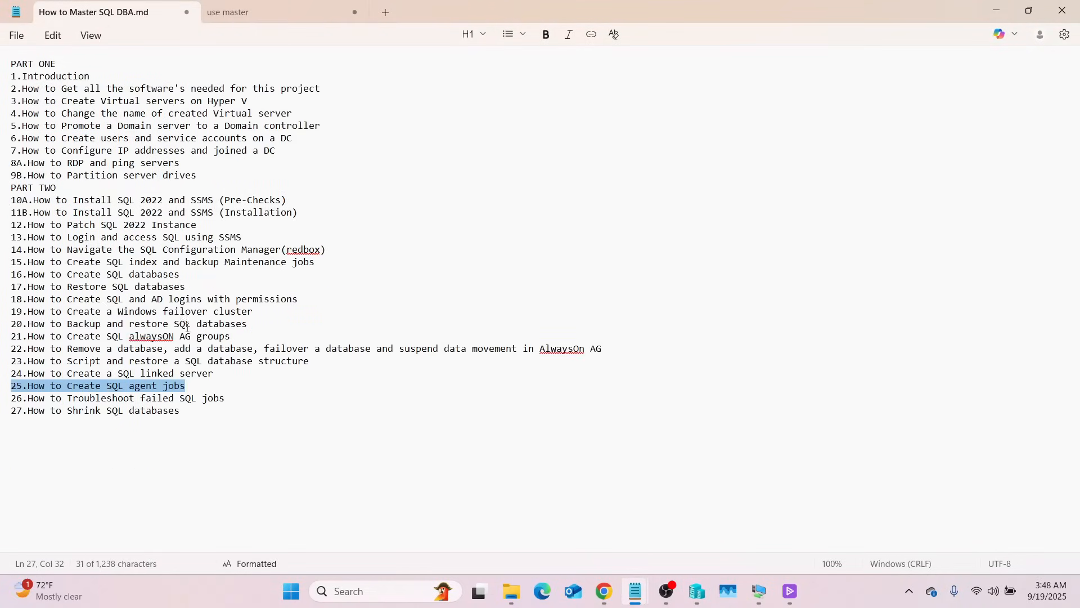
pyautogui.moveTo(237, 398); pyautogui.dragTo(2, 412)
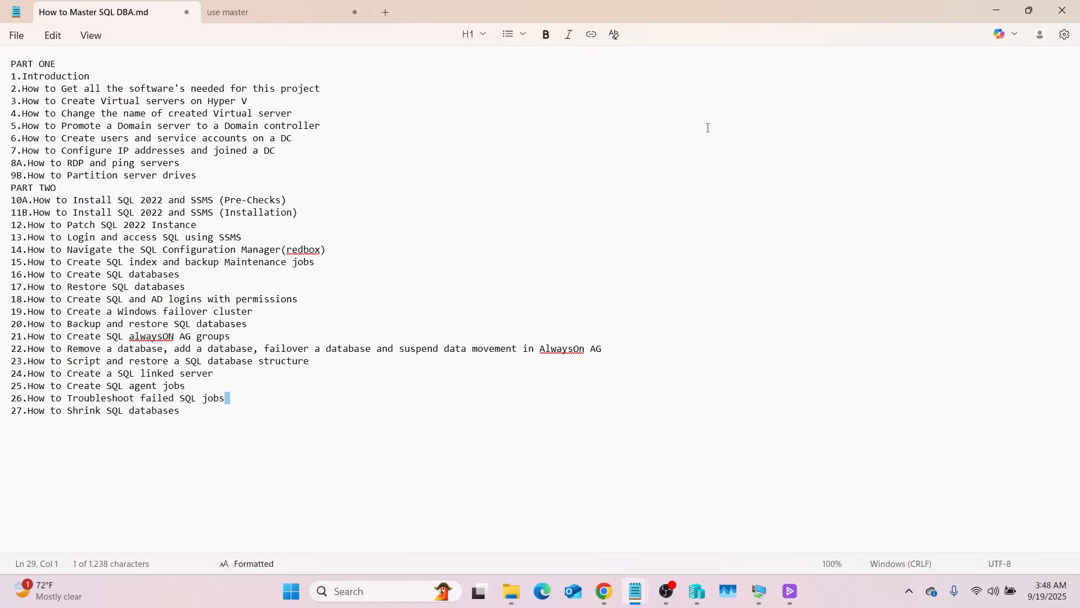